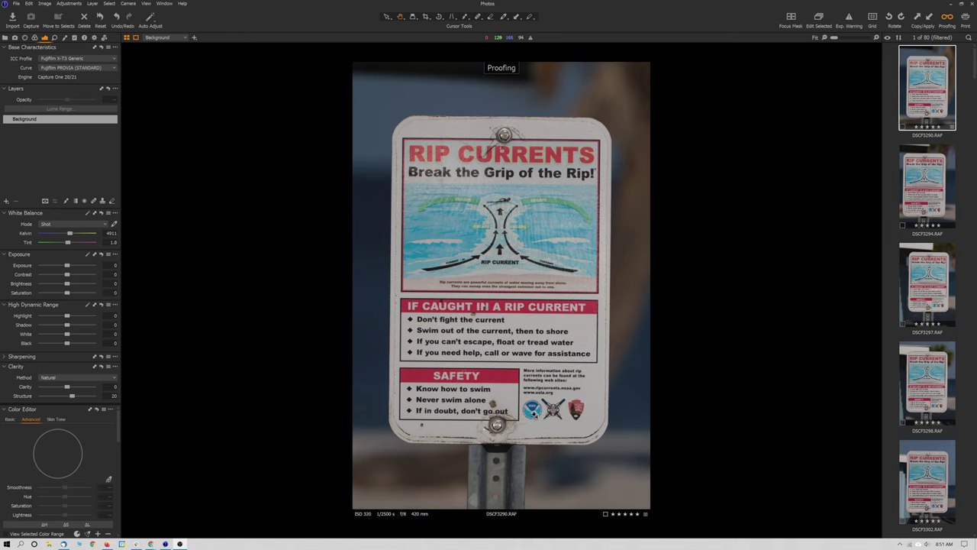
- Zoom DSCF3290 to 100% around the rip-current sign's logos
double_click(533, 413)
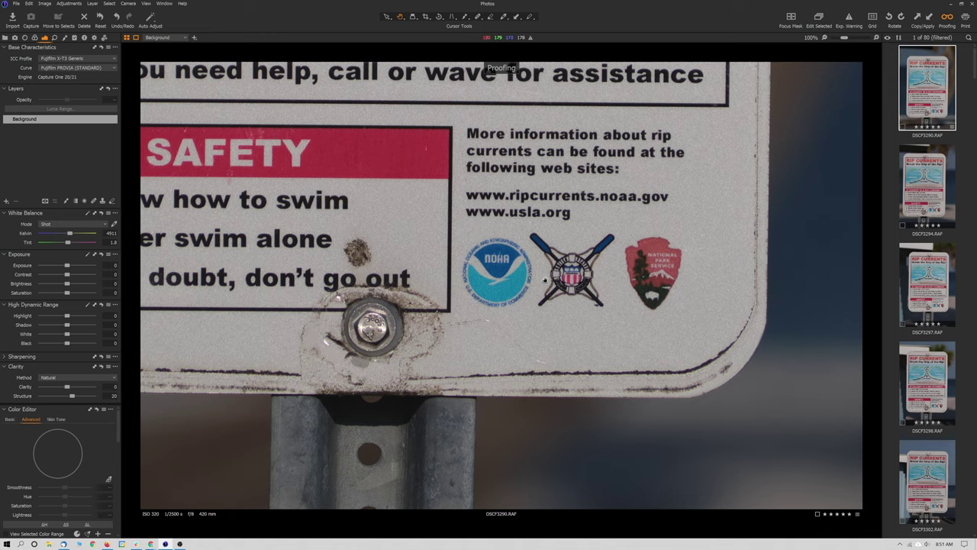
- Step through DSCF3294, DSCF3297, DSCF3298 and DSCF3302 at 100%, then back to DSCF3290
key(Right)
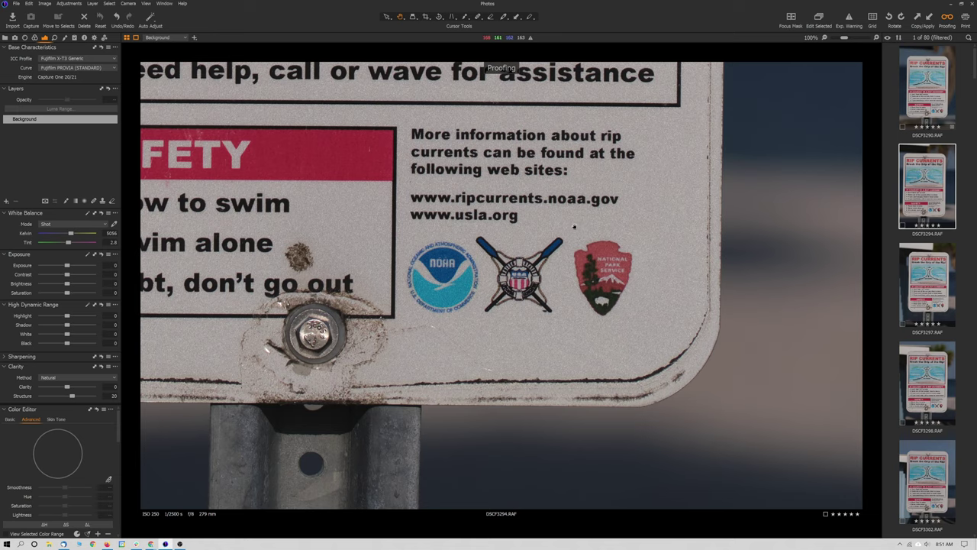
key(Down)
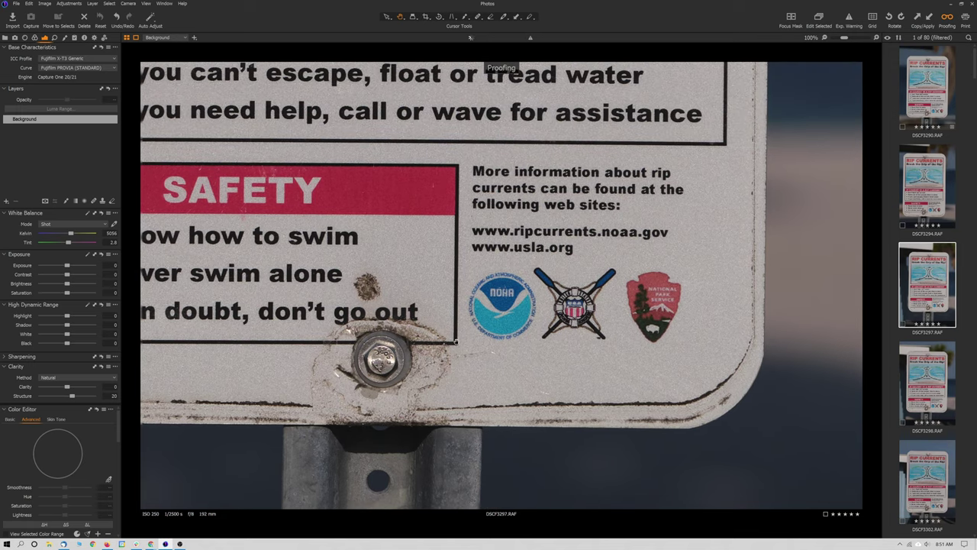
key(Down)
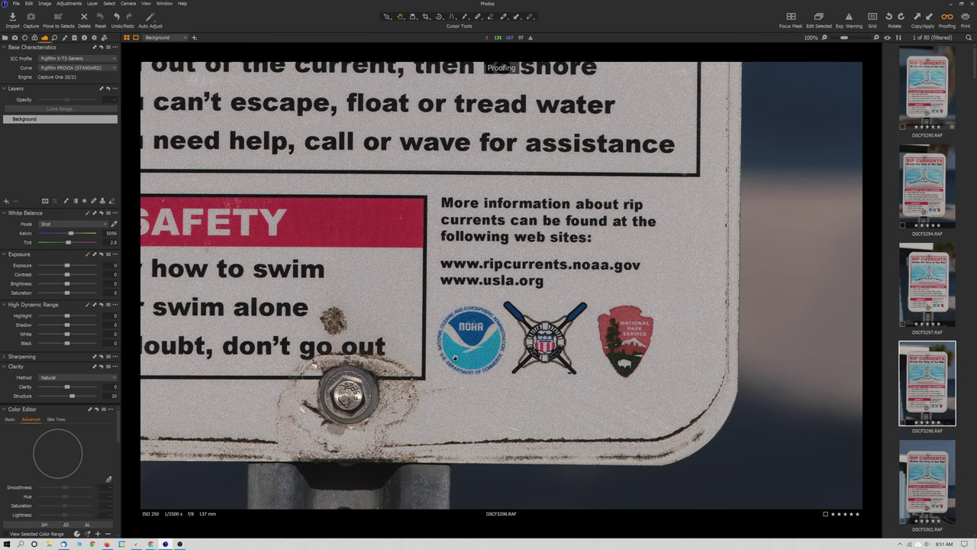
key(Down)
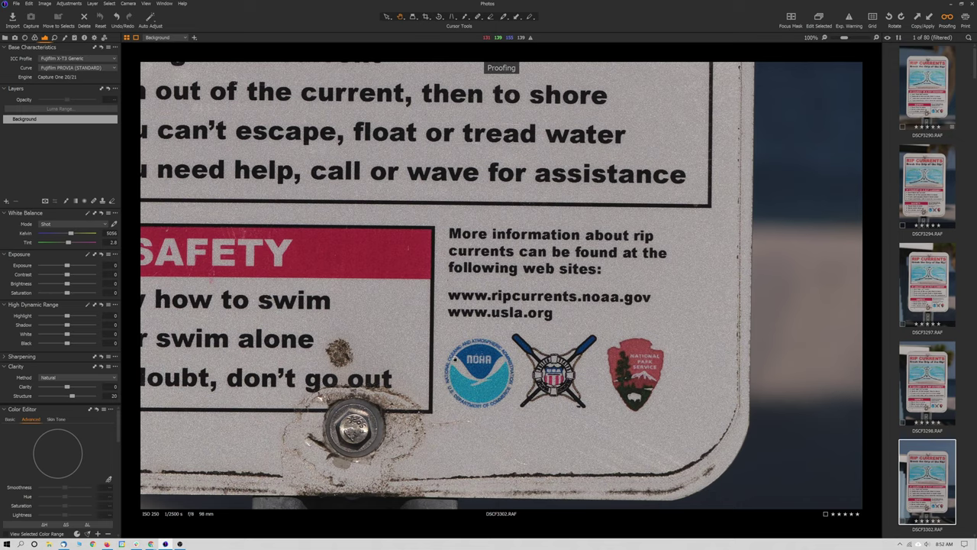
key(Up)
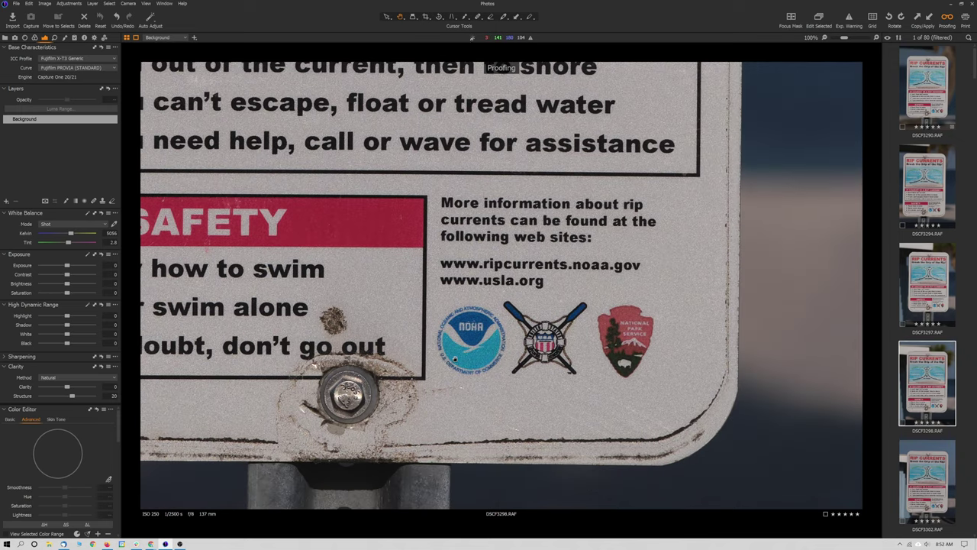
key(Up)
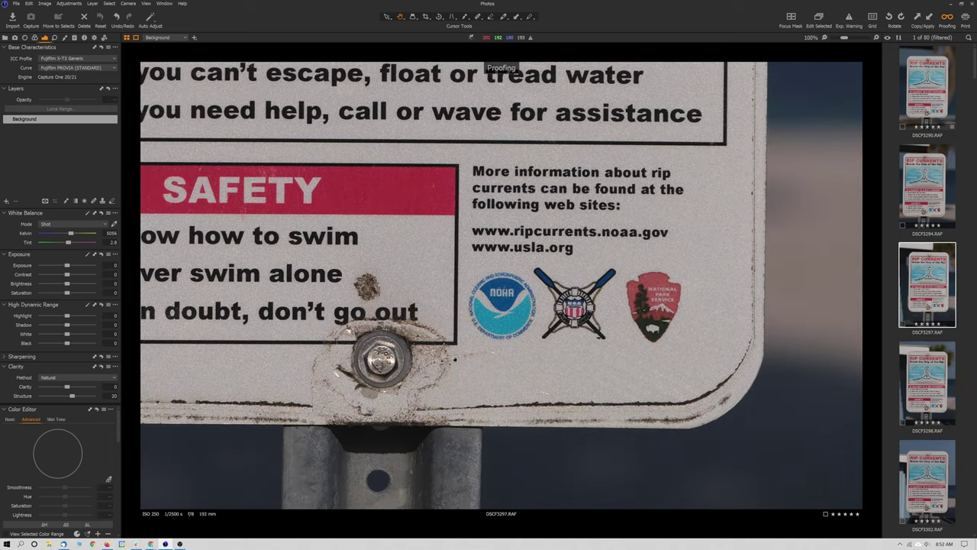
key(Up)
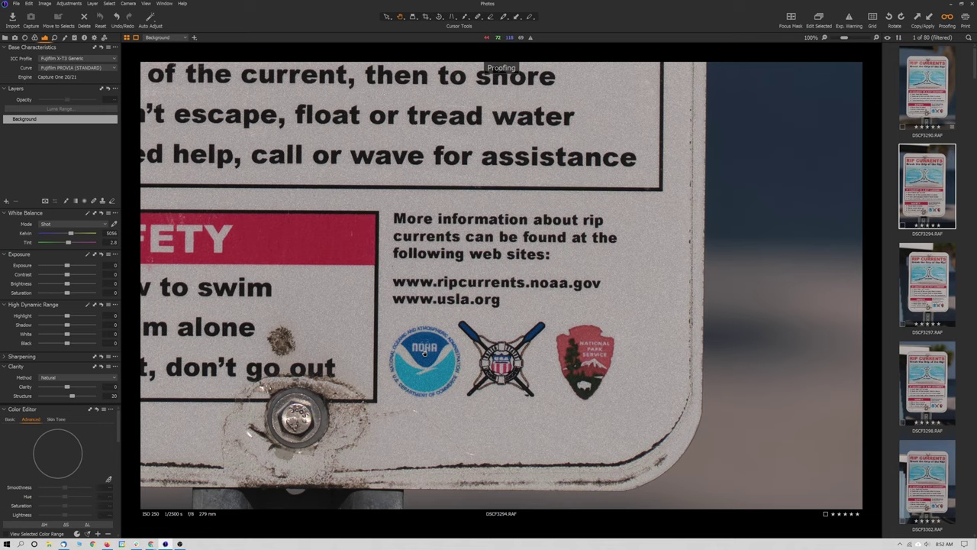
key(Left)
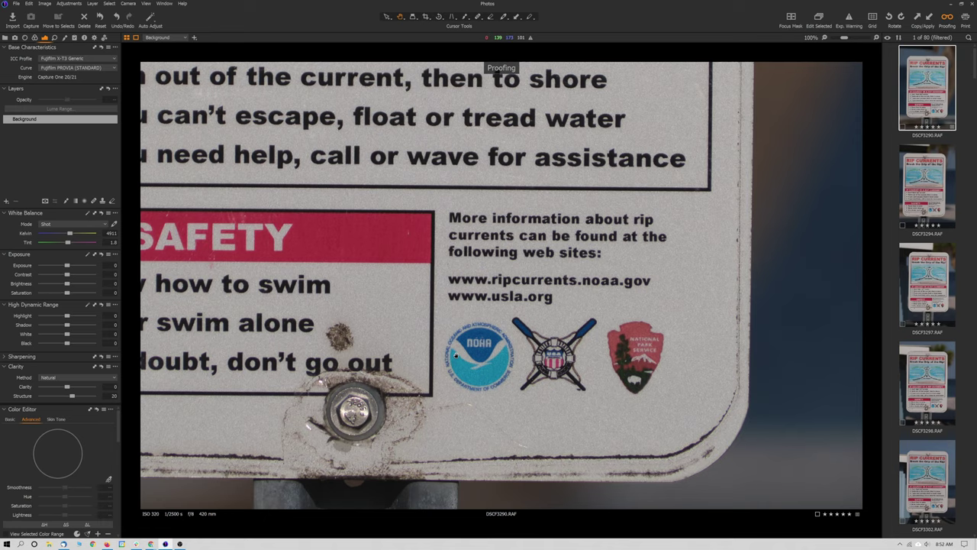
- Fit DSCF3290 and add DSCF3294, DSCF3297, DSCF3298 and DSCF3302 to the comparison
click(455, 355)
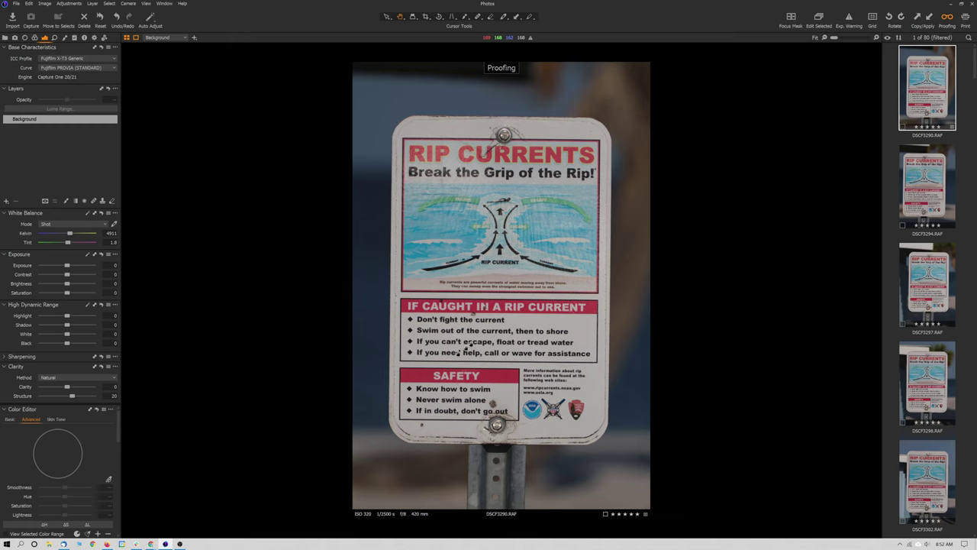
ctrl+click(922, 220)
ctrl+click(923, 309)
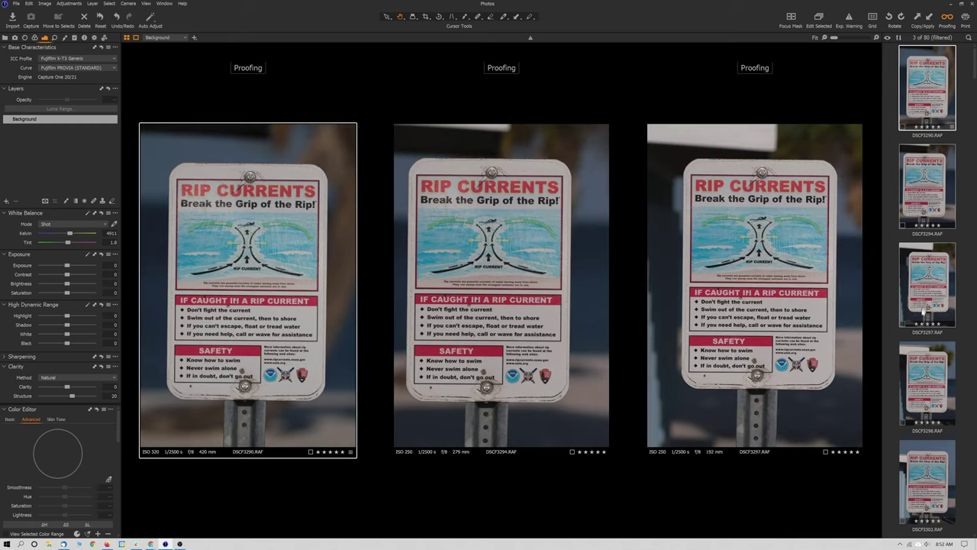
ctrl+click(926, 358)
ctrl+click(933, 479)
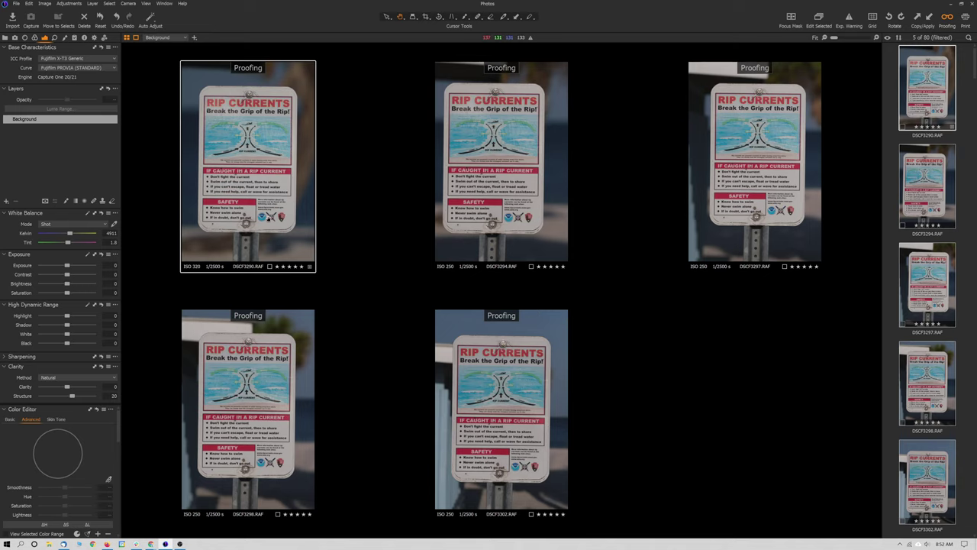
- View all five signs at 100%, aligned on the website text and park badge, then return to Fit
click(268, 217)
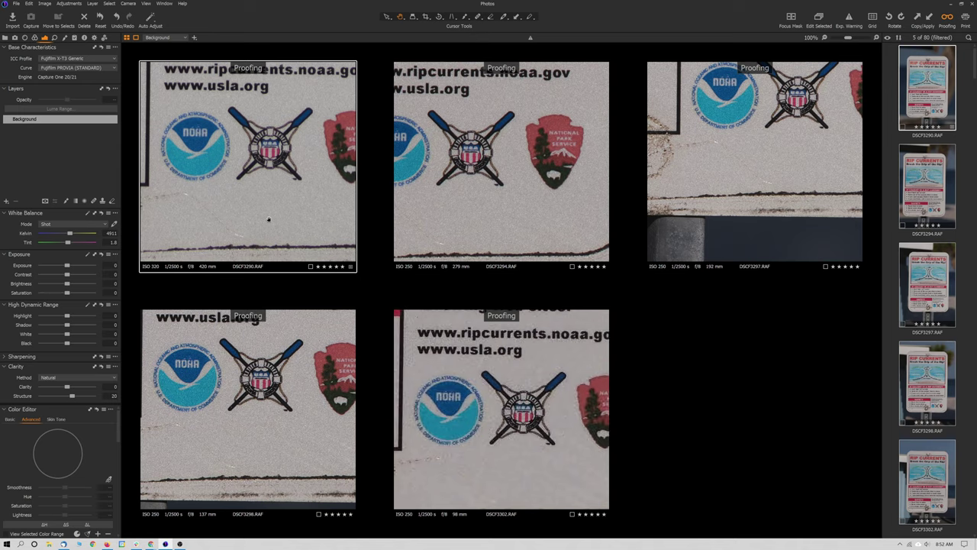
drag(762, 124, 752, 157)
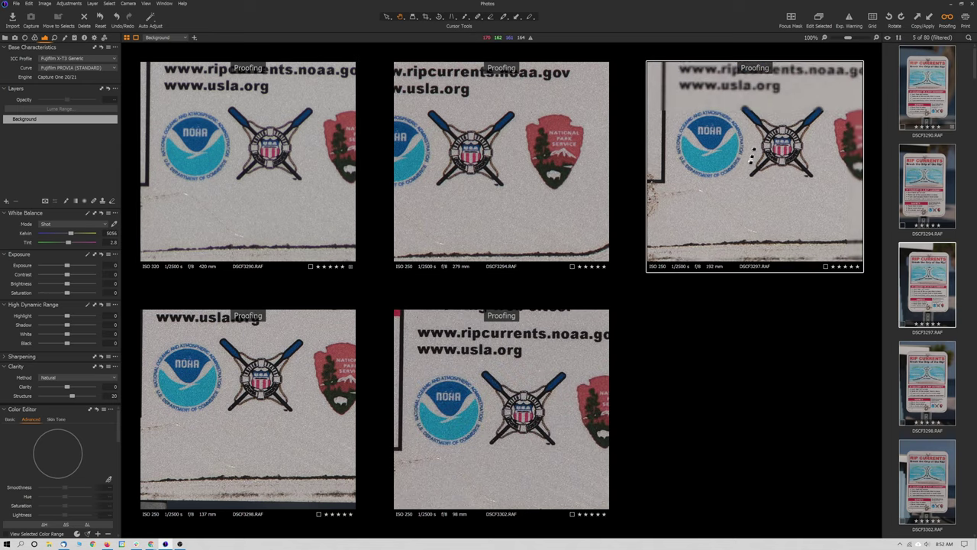
drag(514, 164, 547, 166)
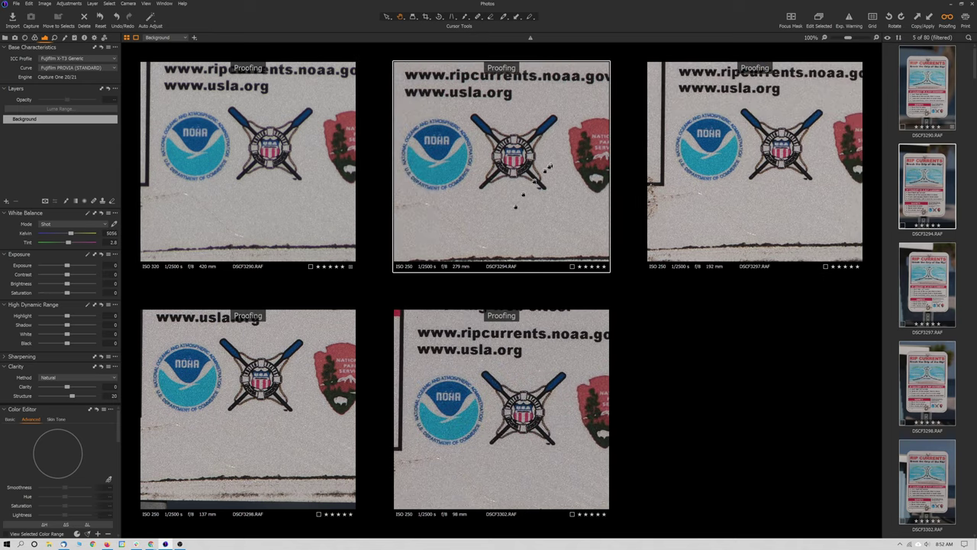
drag(462, 390, 467, 367)
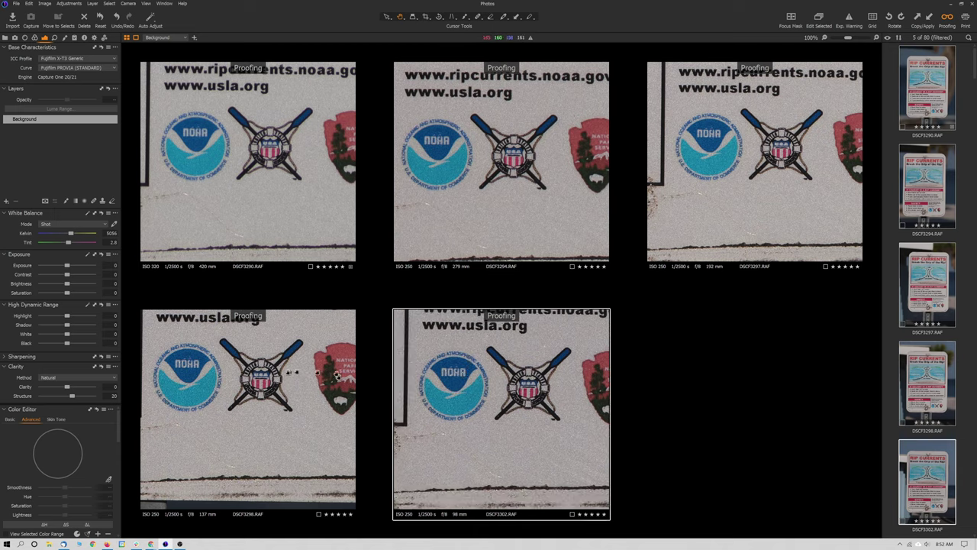
drag(289, 372, 293, 386)
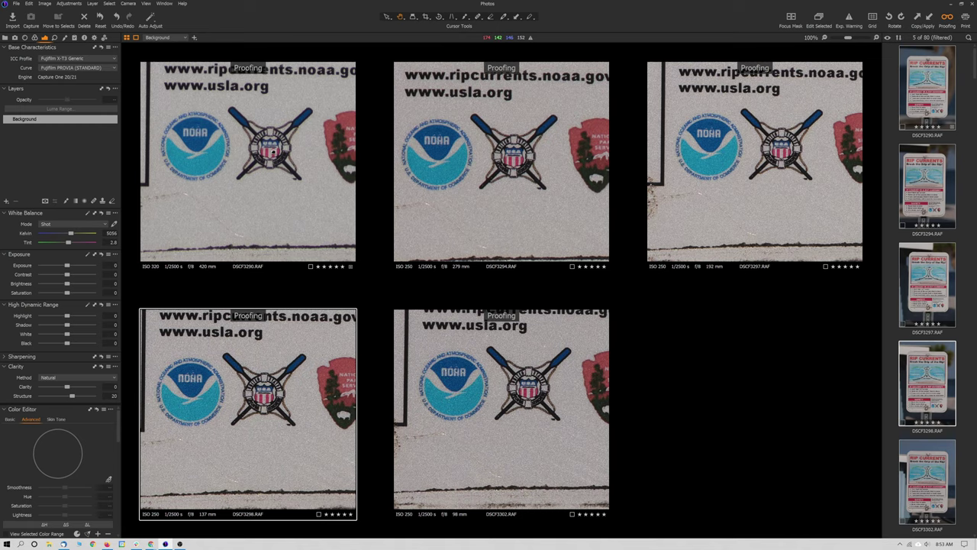
drag(266, 144, 252, 153)
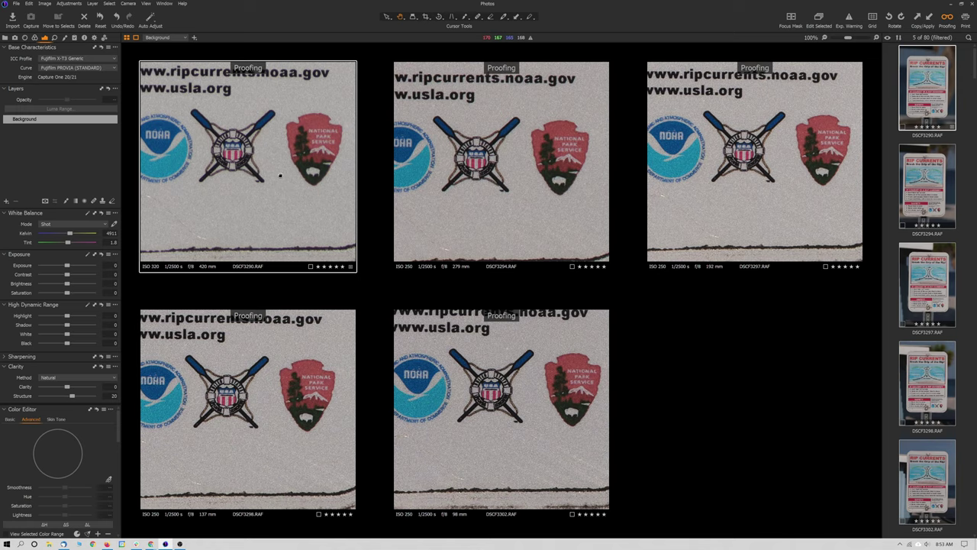
double_click(280, 175)
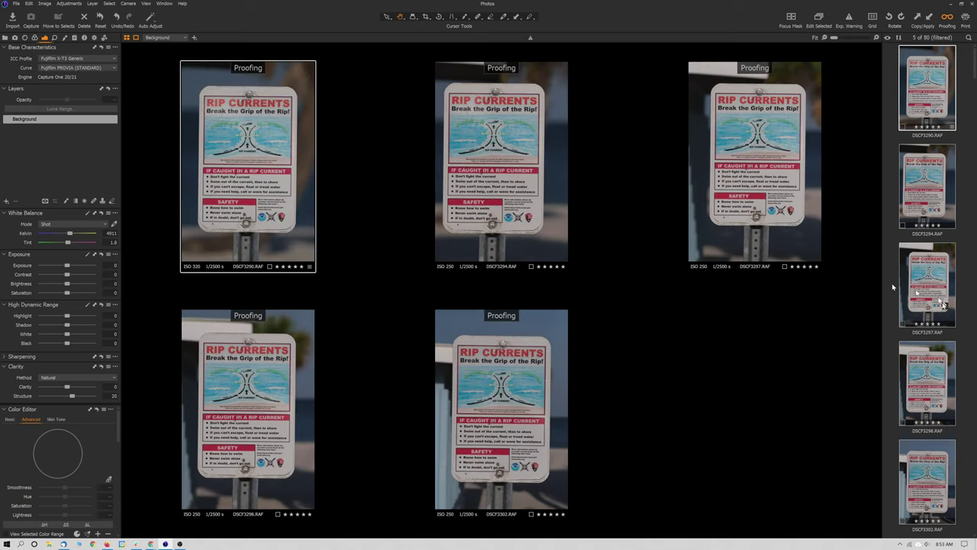
- Open the seabird-in-flight photo DSCF3055 from further down the filmstrip
scroll(922, 286, down, 5)
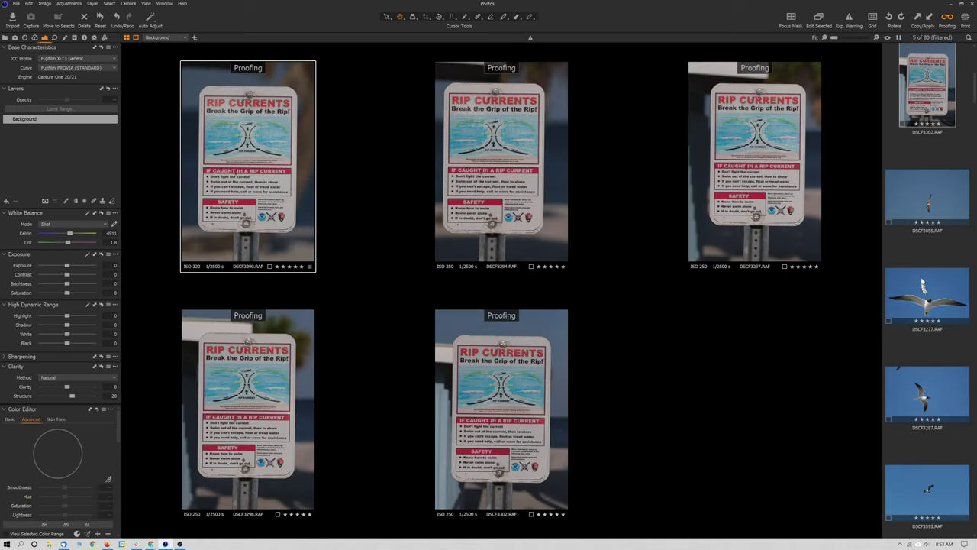
scroll(922, 286, down, 1)
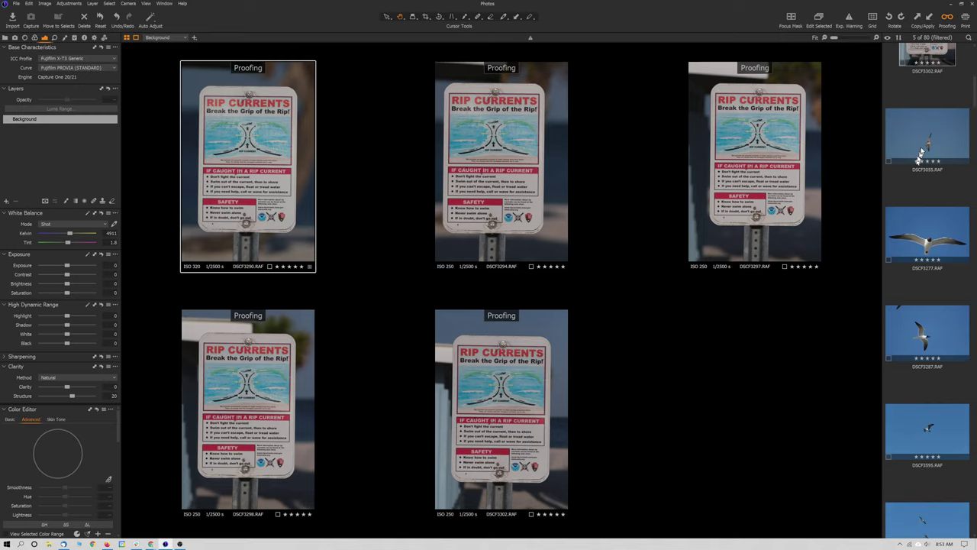
click(927, 149)
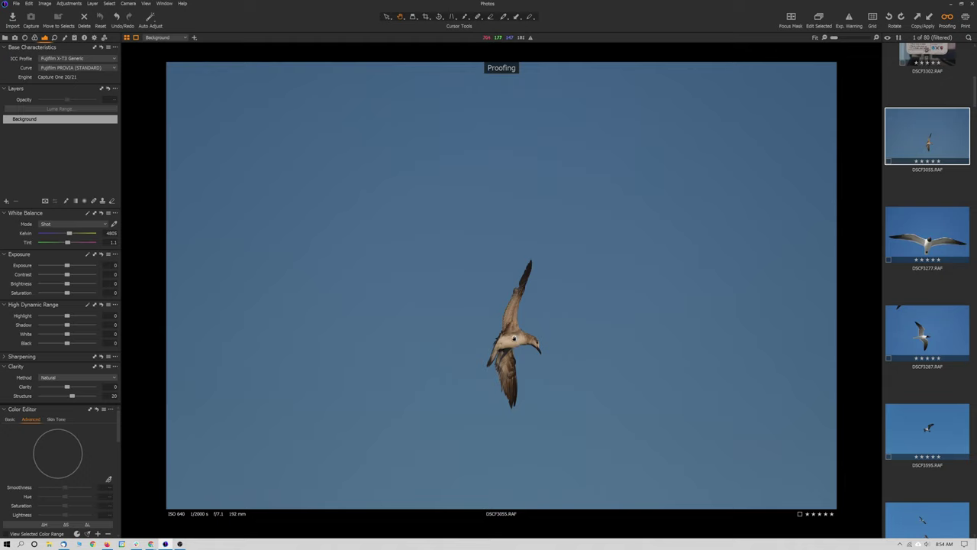
- Check the soaring bird and the neck of laughing gull DSCF3277 at 100%, then fit
double_click(516, 339)
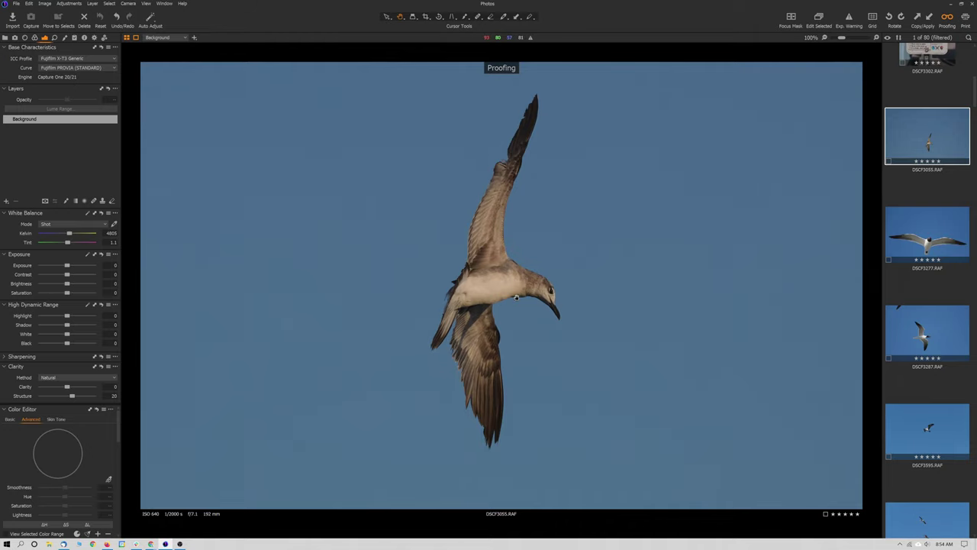
click(516, 297)
click(929, 242)
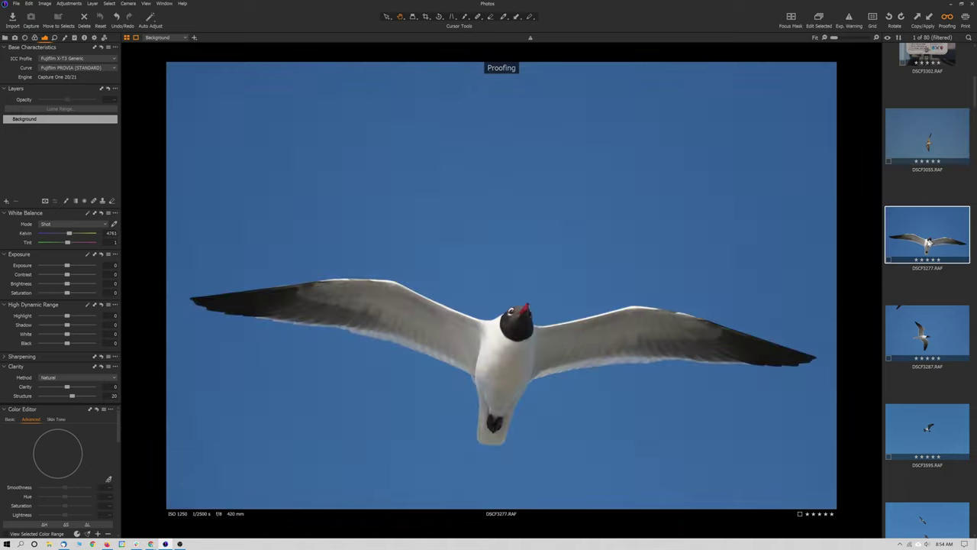
click(523, 331)
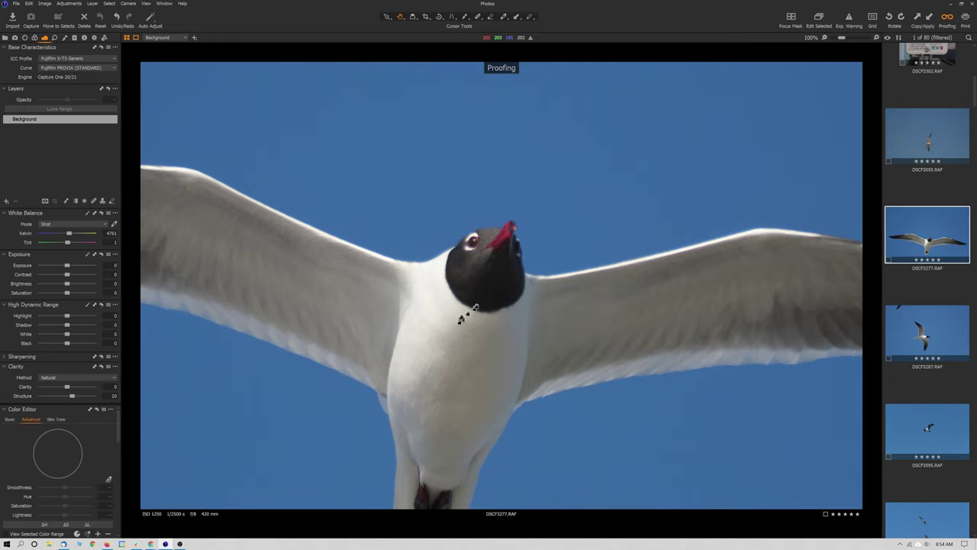
double_click(494, 295)
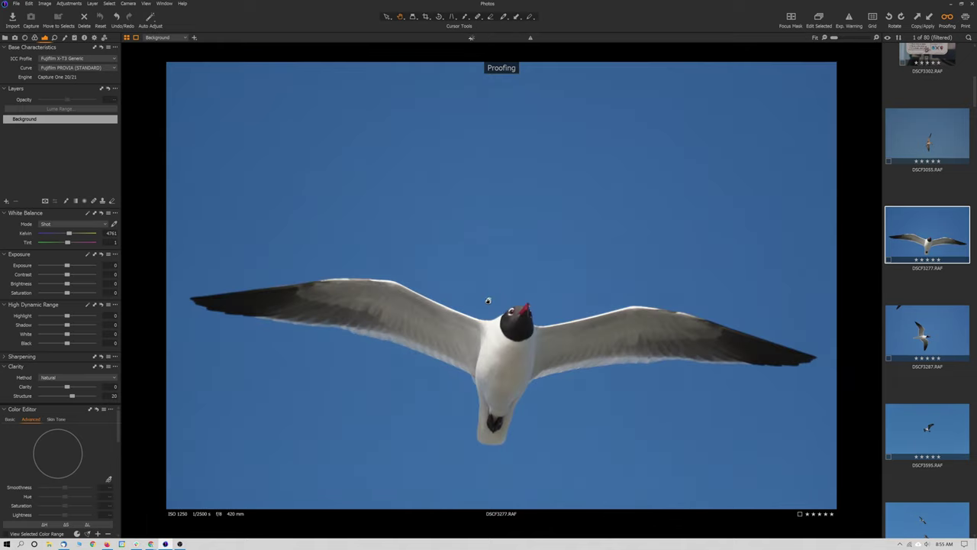
- Move to gull shot DSCF3287, check it at 100%, then zoom back to Fit
key(Right)
double_click(489, 317)
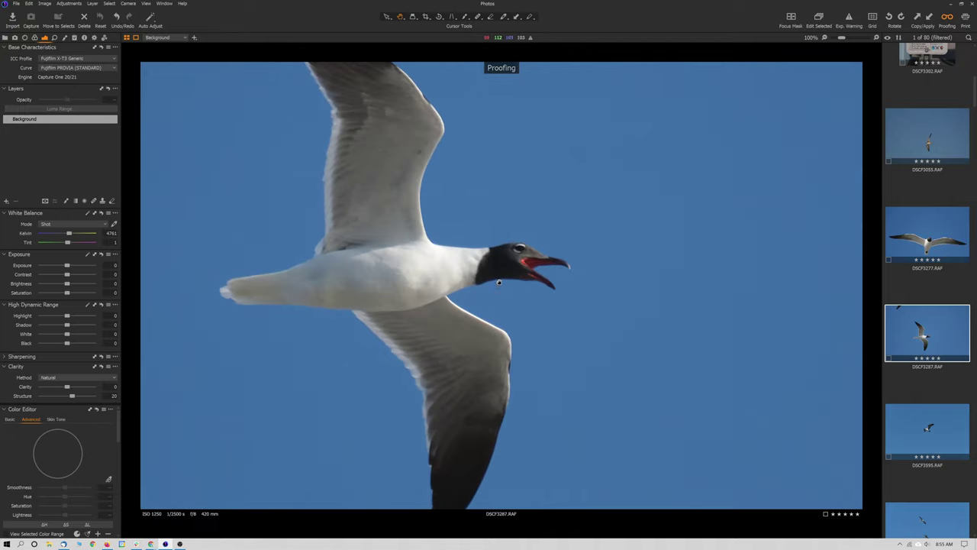
scroll(492, 314, down, 2)
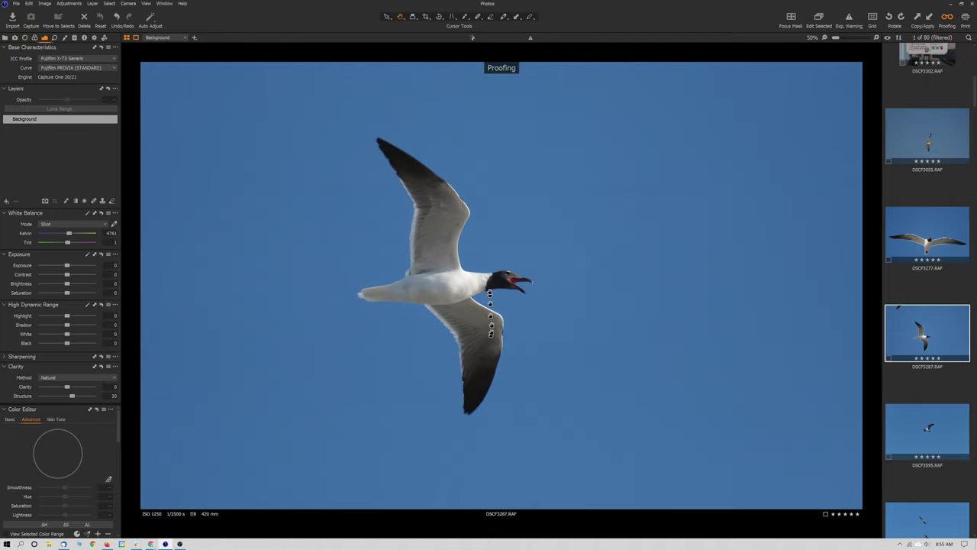
scroll(489, 291, down, 1)
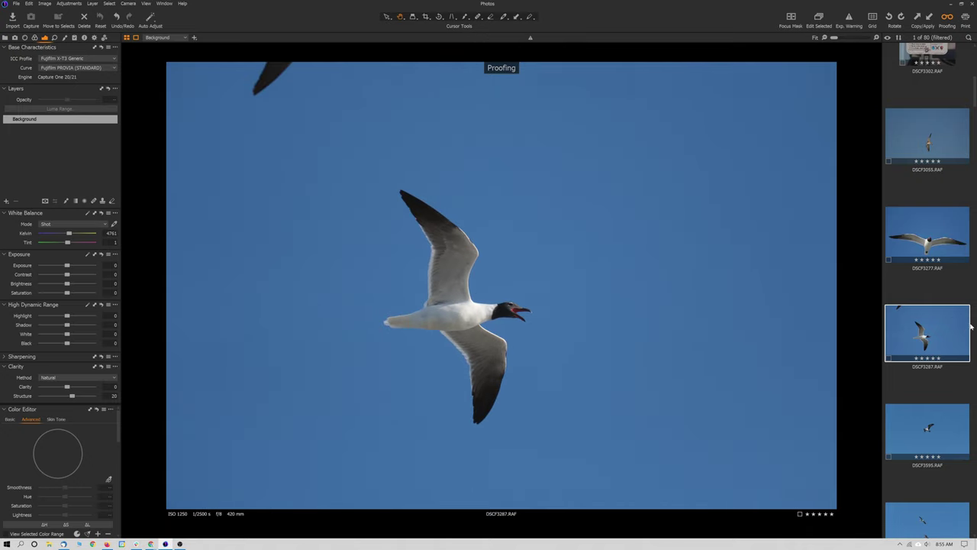
scroll(927, 320, down, 1)
scroll(927, 319, down, 1)
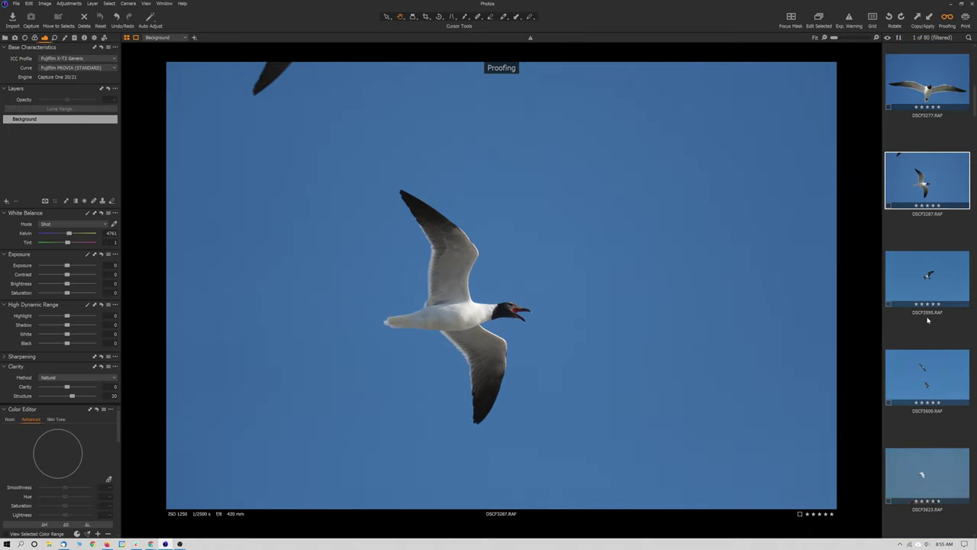
- Inspect osprey DSCF3595 and gull-with-osprey DSCF3600 at 100%, then show egret DSCF3623 whole
click(926, 277)
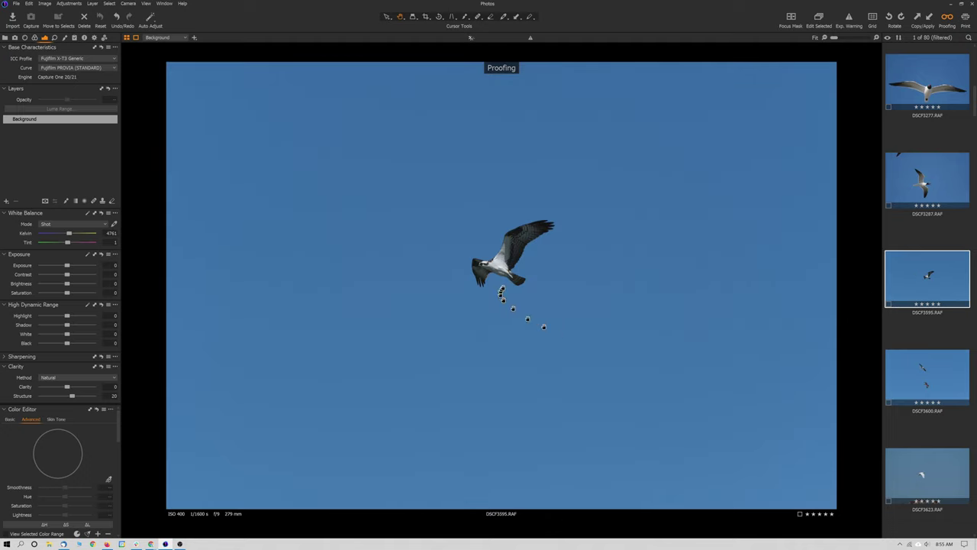
click(492, 267)
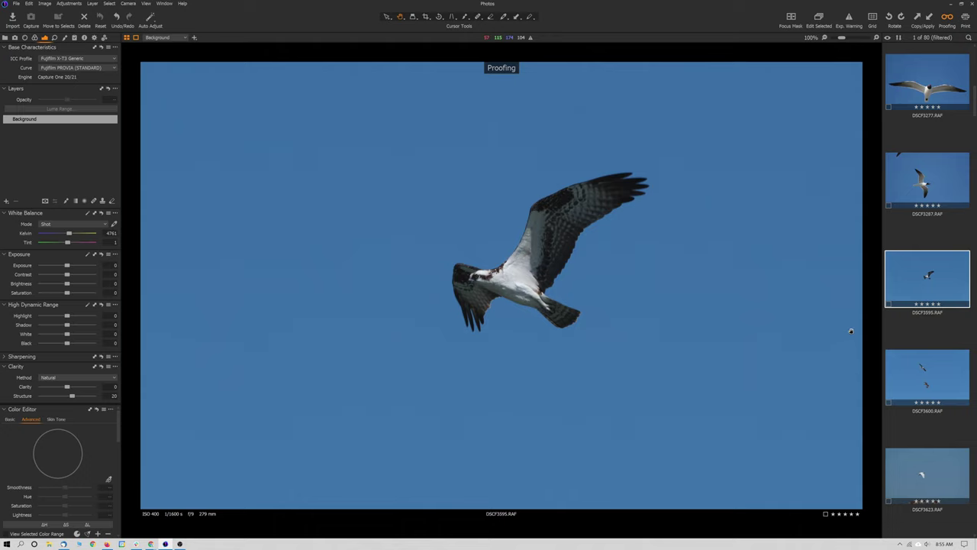
key(Down)
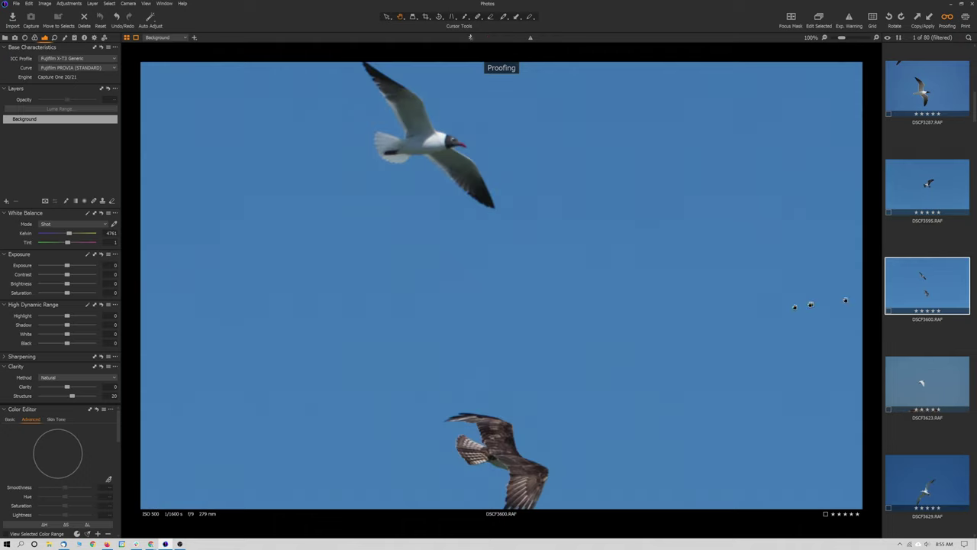
click(641, 416)
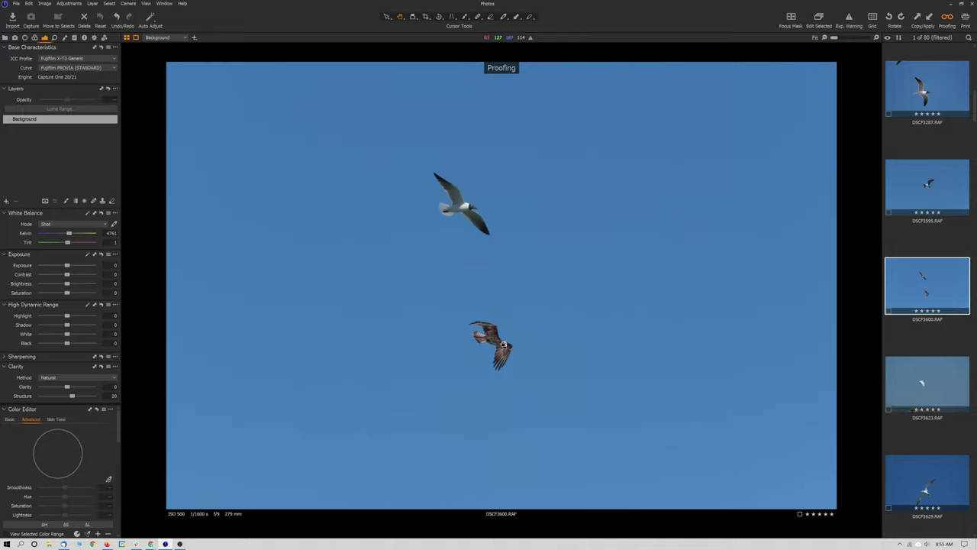
click(503, 345)
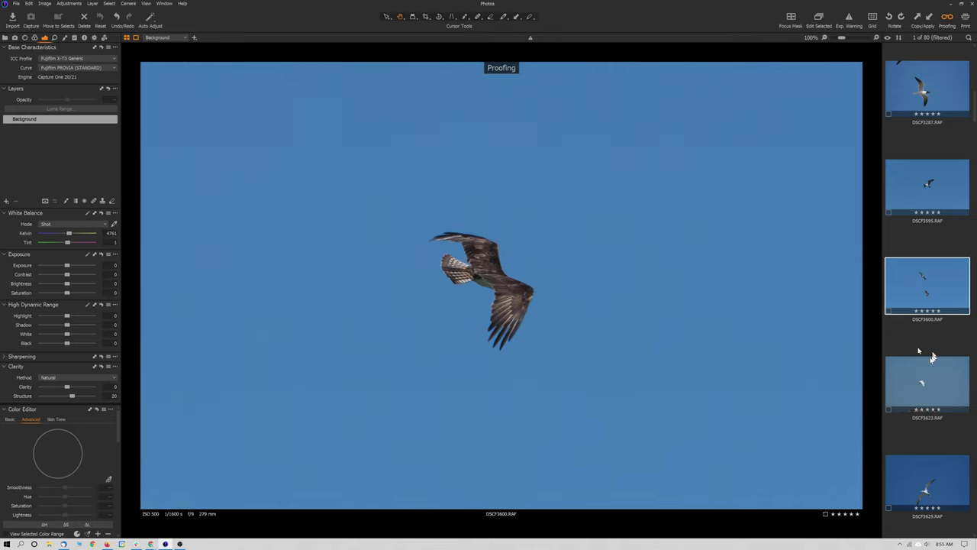
click(920, 387)
click(510, 290)
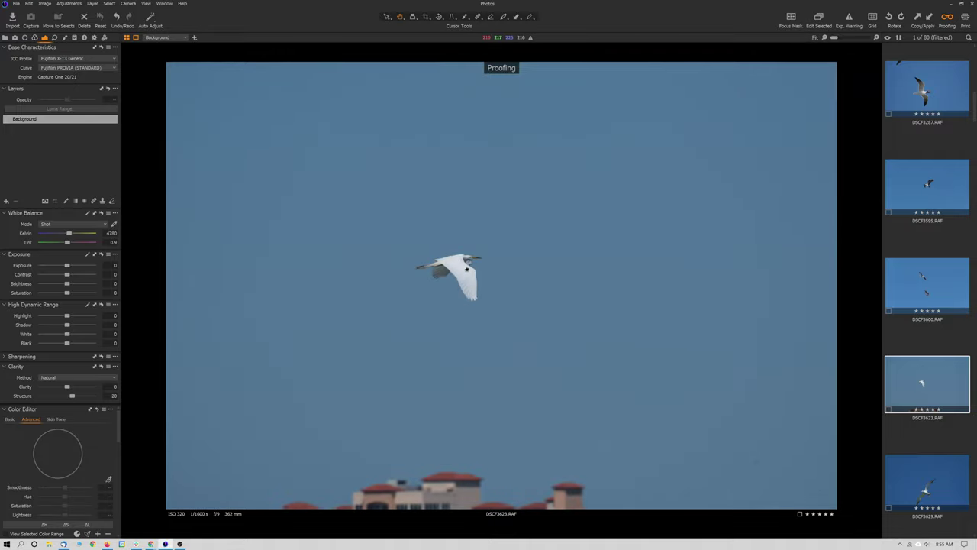
- Inspect the egret and the tern in DSCF3629 at 100%, ending on the whole tern frame
click(466, 271)
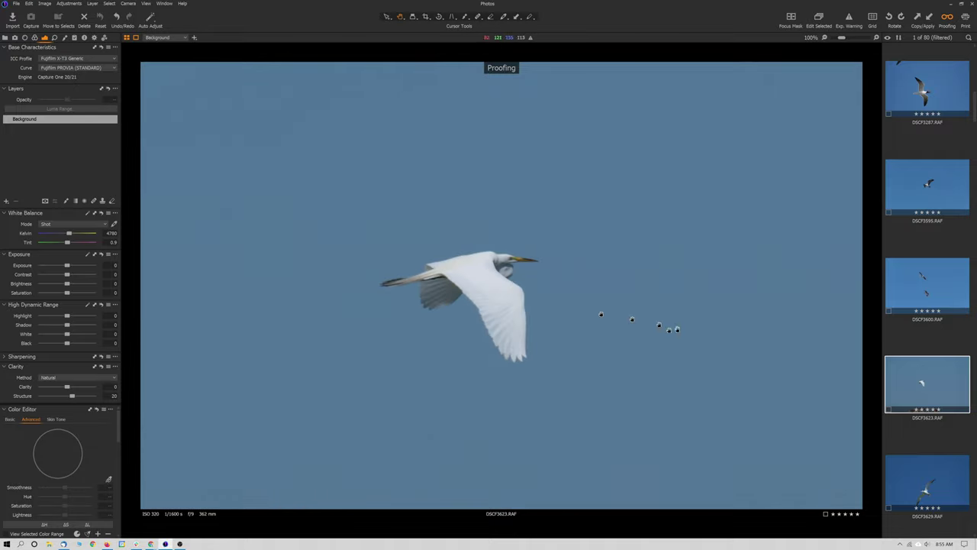
scroll(955, 380, down, 2)
click(926, 366)
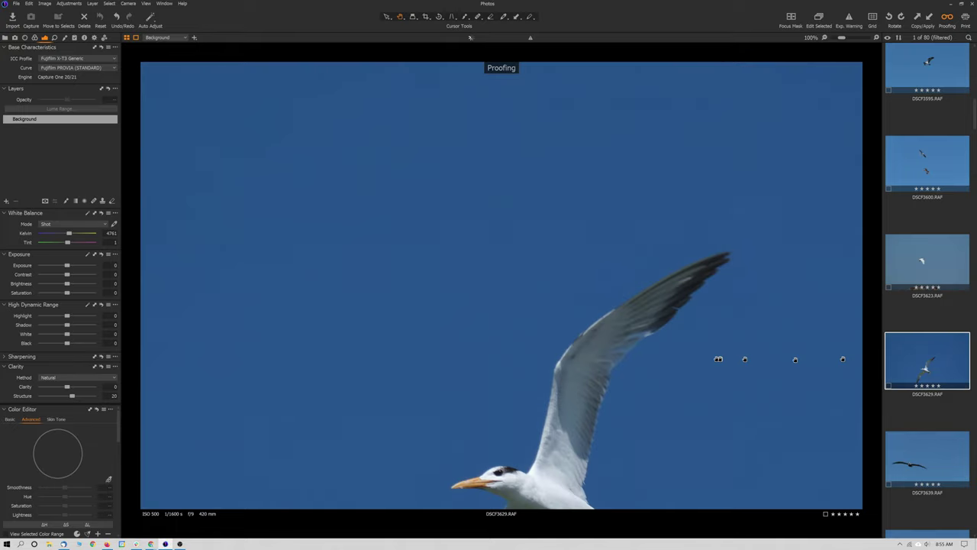
click(576, 402)
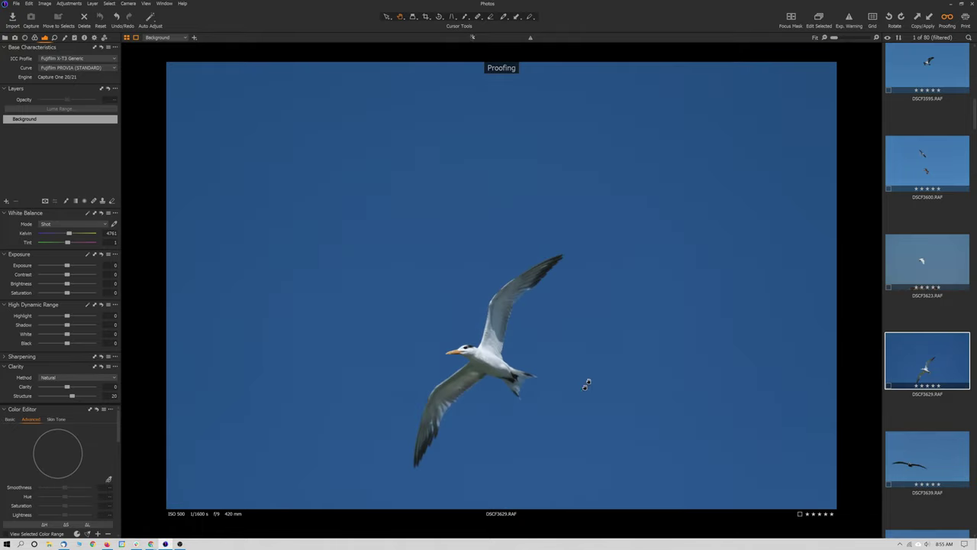
click(470, 361)
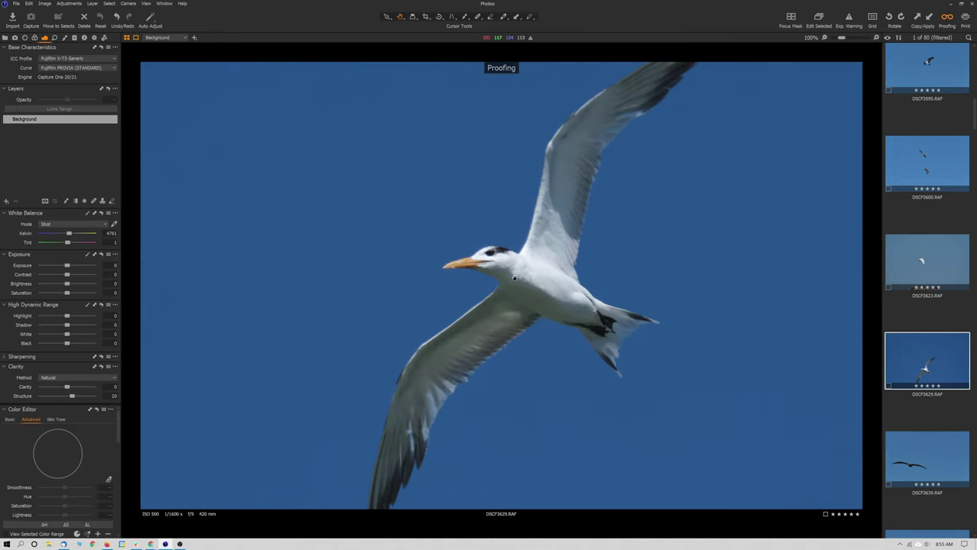
click(514, 278)
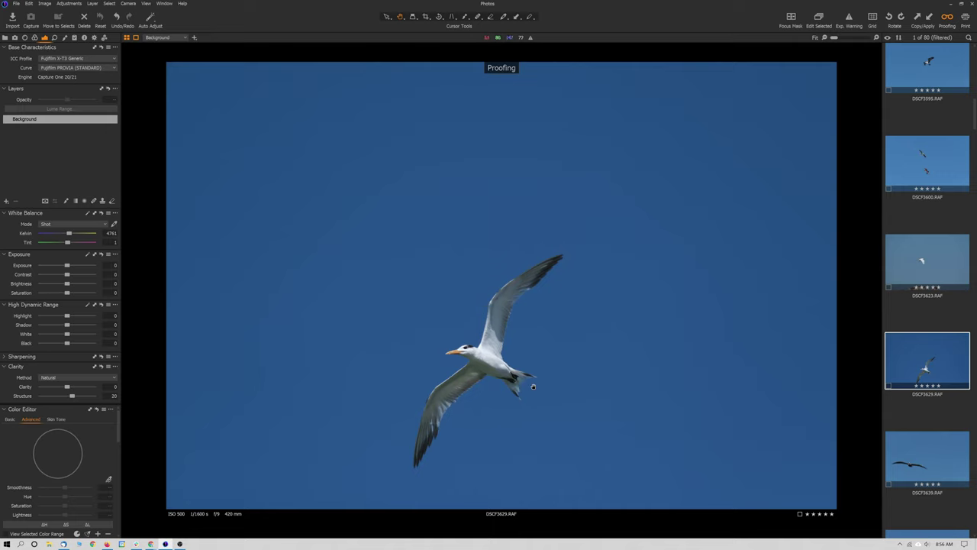
- Check pelican photos DSCF3639 and DSCF3640 at 100%, returning each to Fit
scroll(901, 384, down, 2)
click(911, 377)
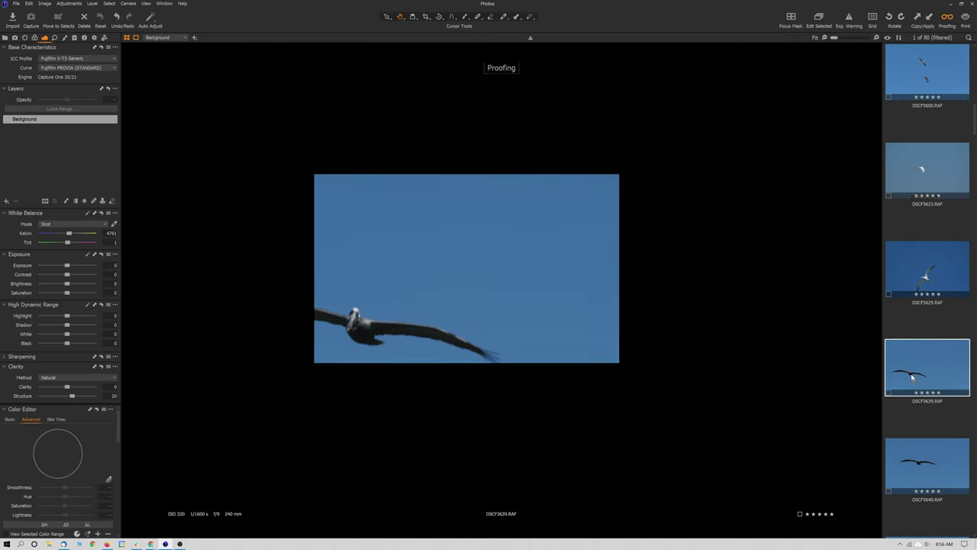
click(379, 329)
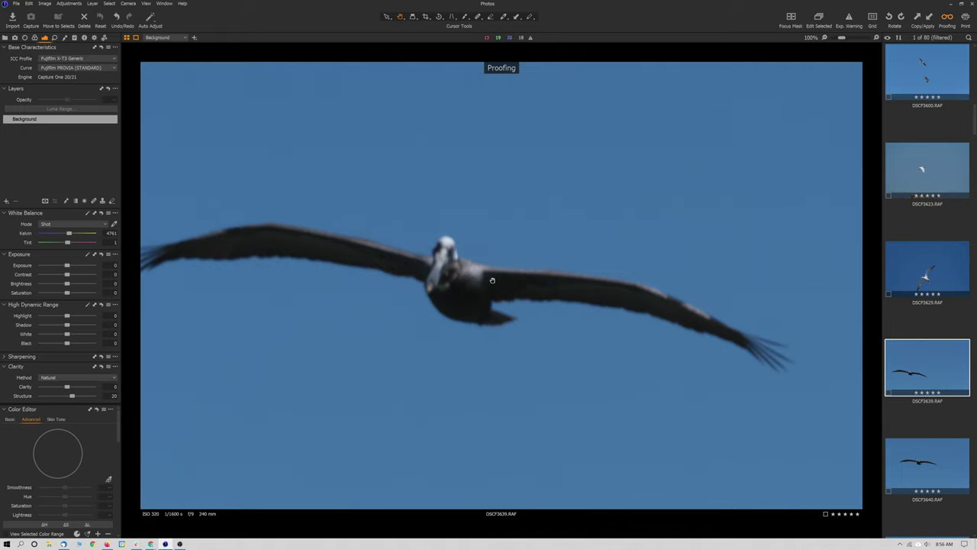
key(ctrl+0)
key(Right)
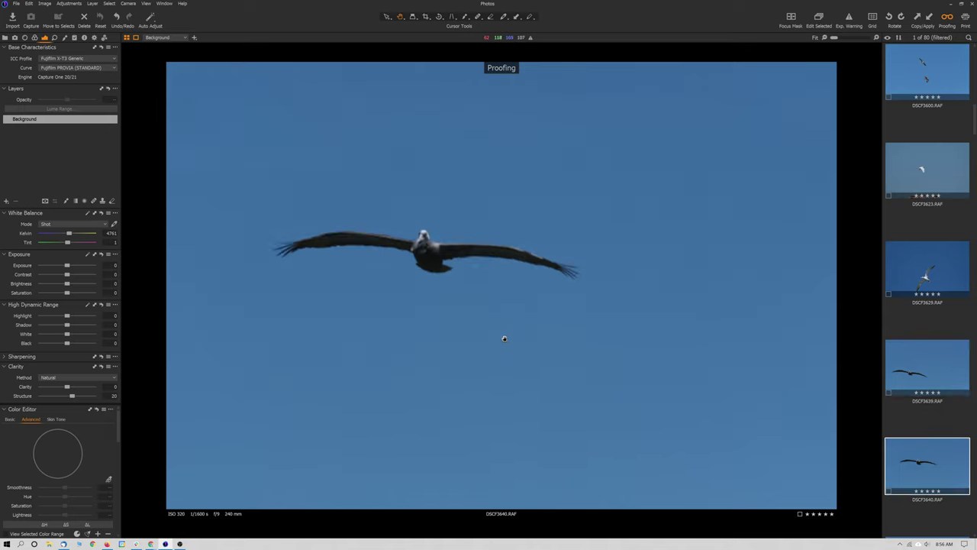
double_click(427, 257)
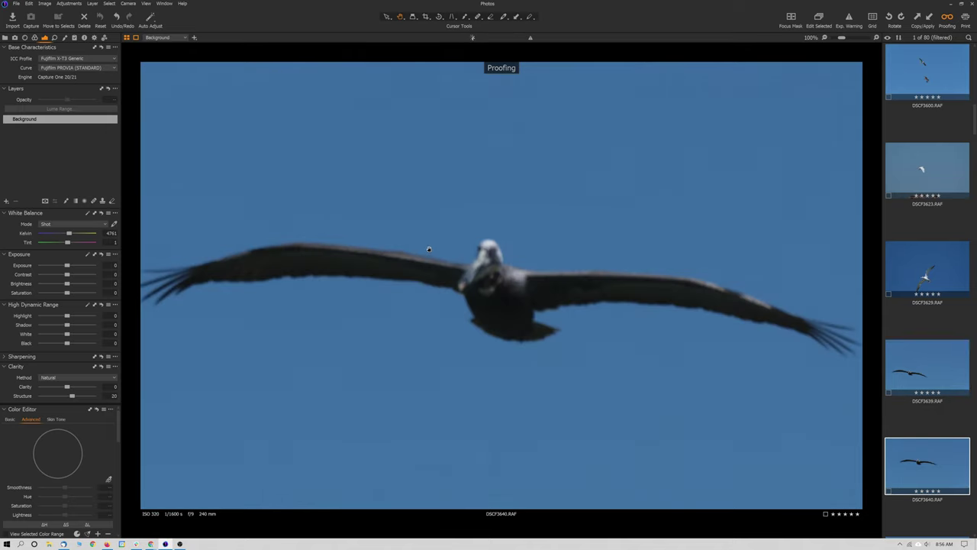
key(ctrl+0)
- Check pelican photos DSCF3641 and DSCF3645 at 100%, returning each to Fit
key(Right)
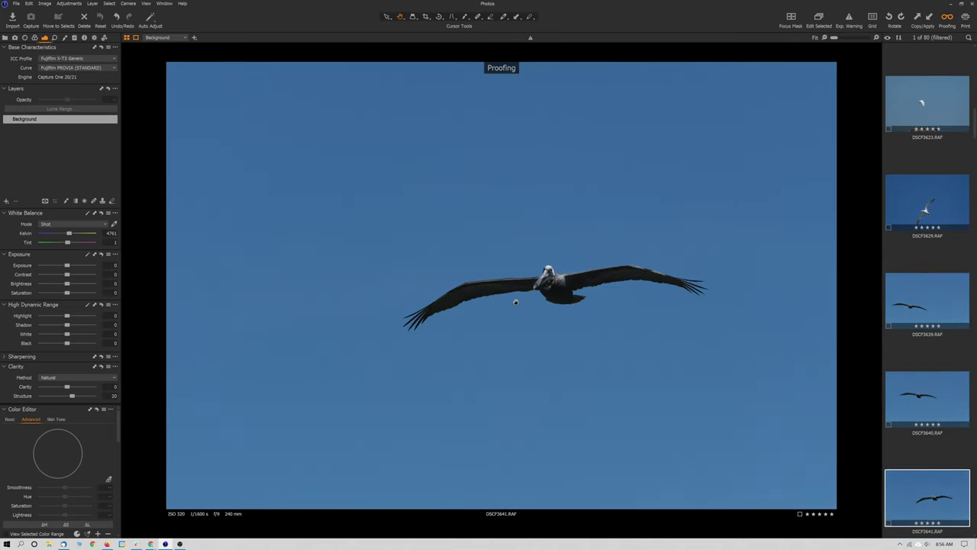
double_click(548, 288)
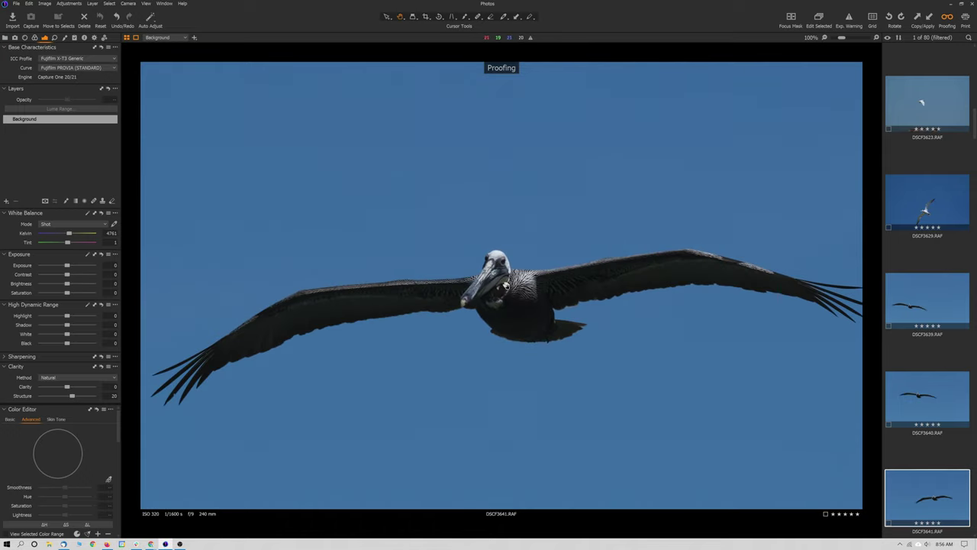
double_click(505, 290)
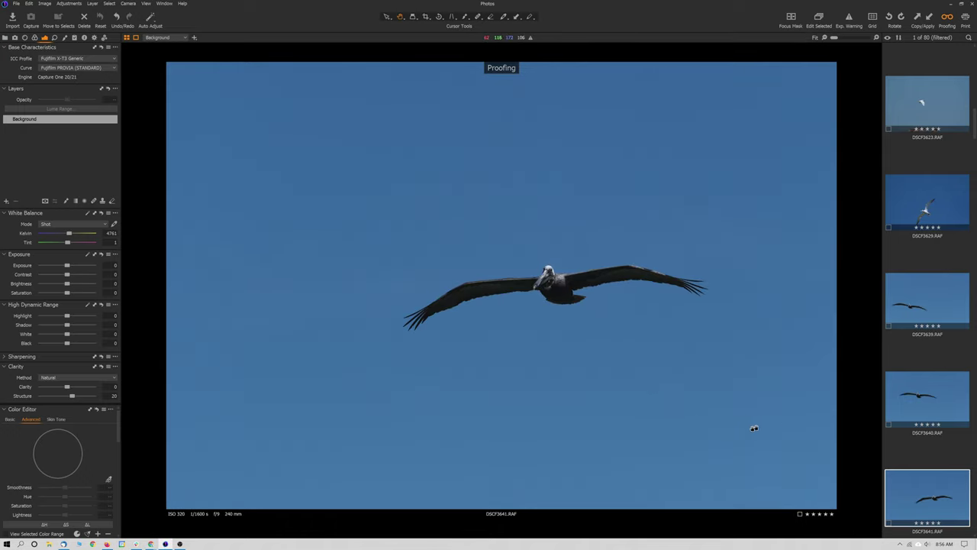
key(Right)
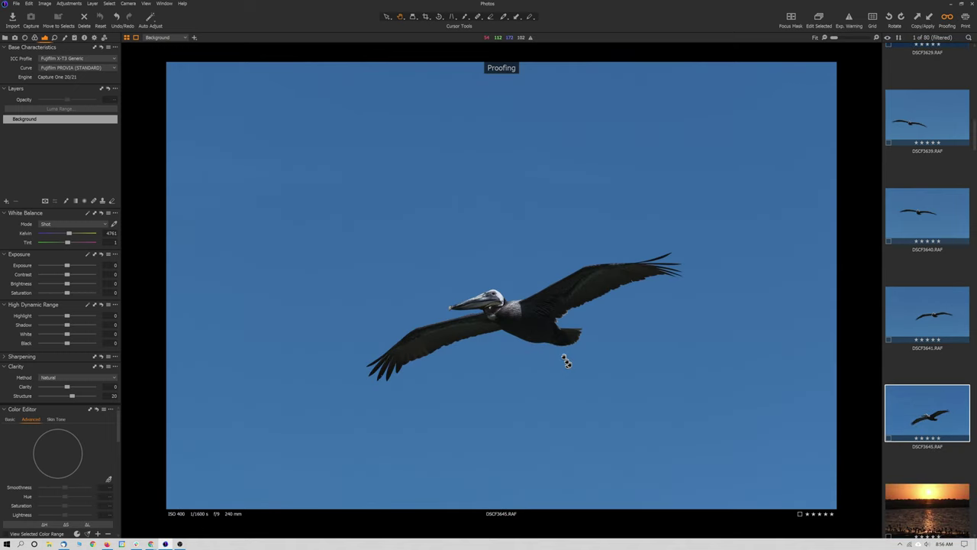
double_click(496, 310)
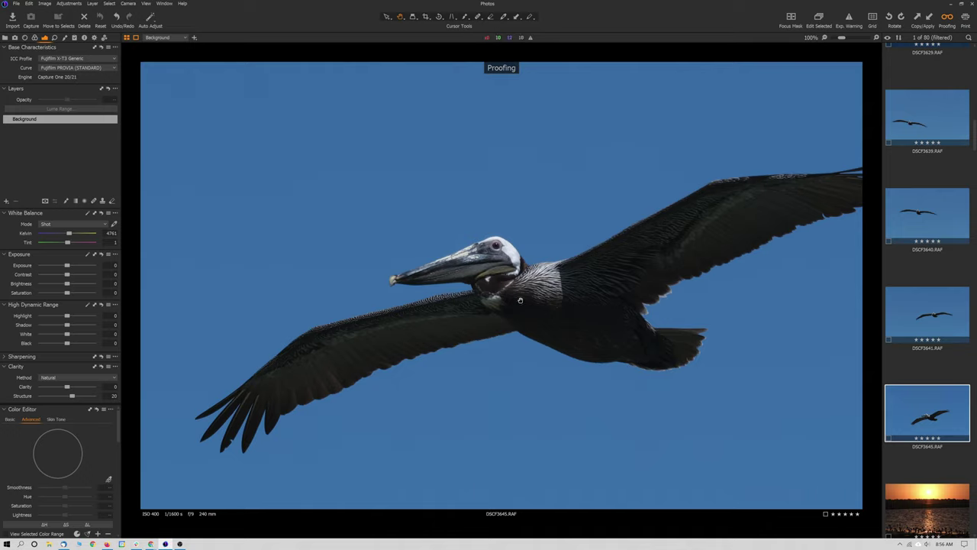
double_click(520, 302)
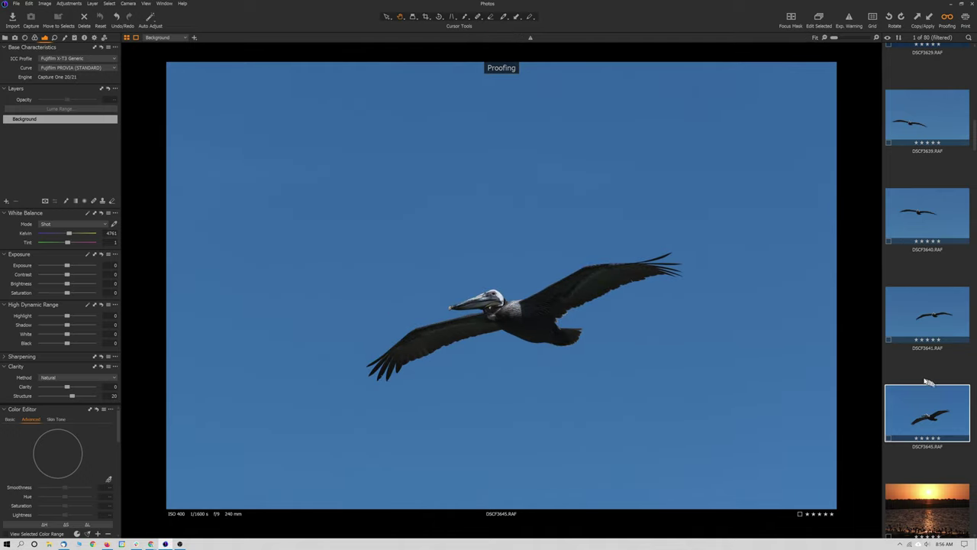
- Open the sunset photo DSCF2951 further down the filmstrip
scroll(925, 382, down, 1)
scroll(925, 380, down, 2)
scroll(922, 381, down, 2)
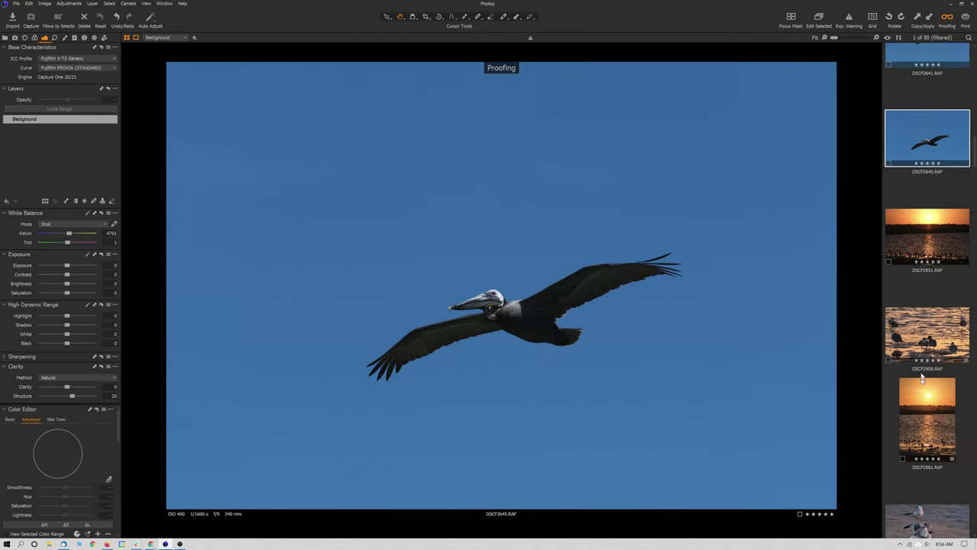
scroll(918, 307, down, 2)
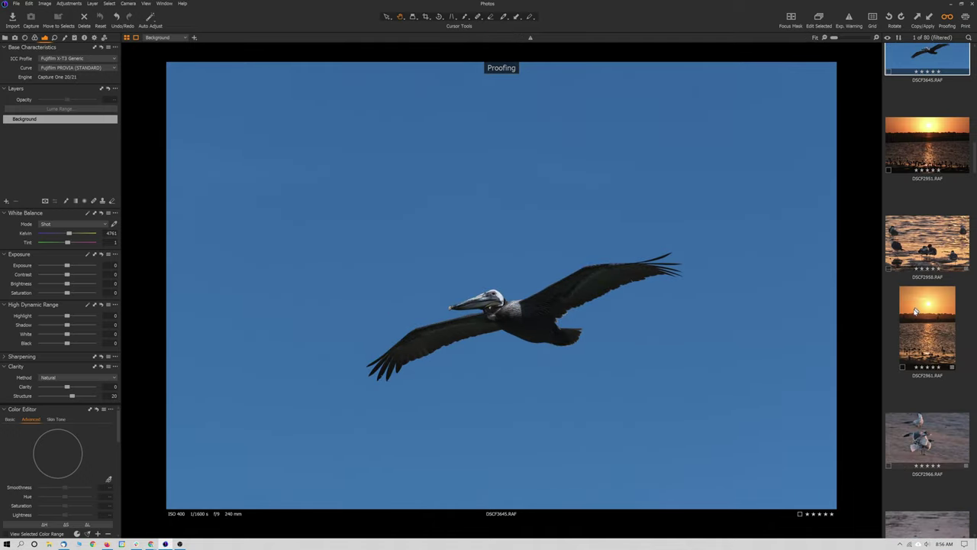
click(914, 210)
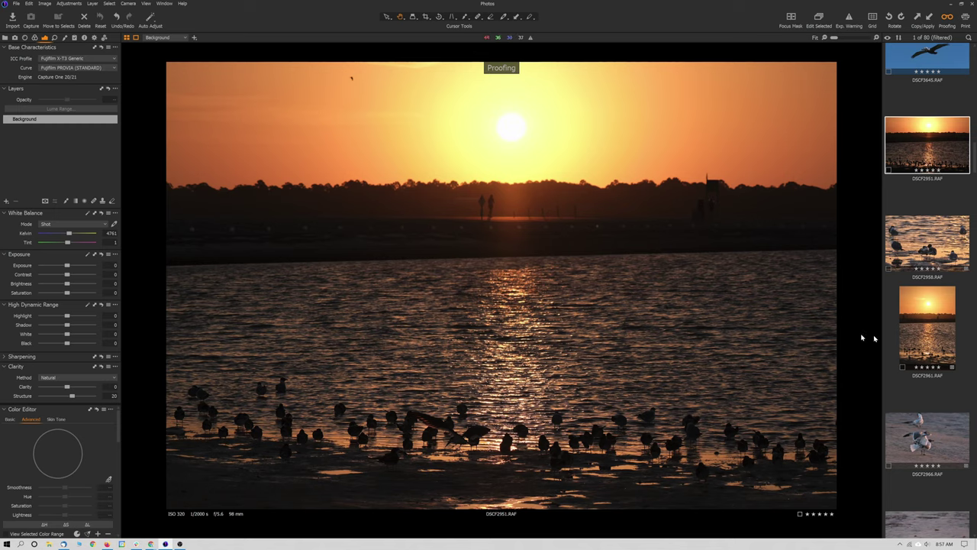
- Compare gulls-at-sunset DSCF2958 with vertical sunset DSCF2961, checking the two gulls at 100%
click(930, 251)
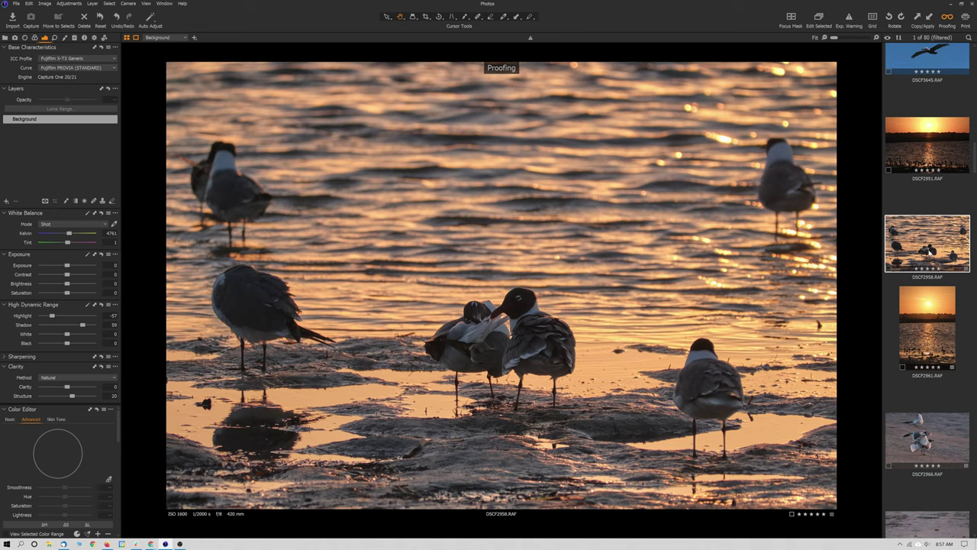
click(929, 313)
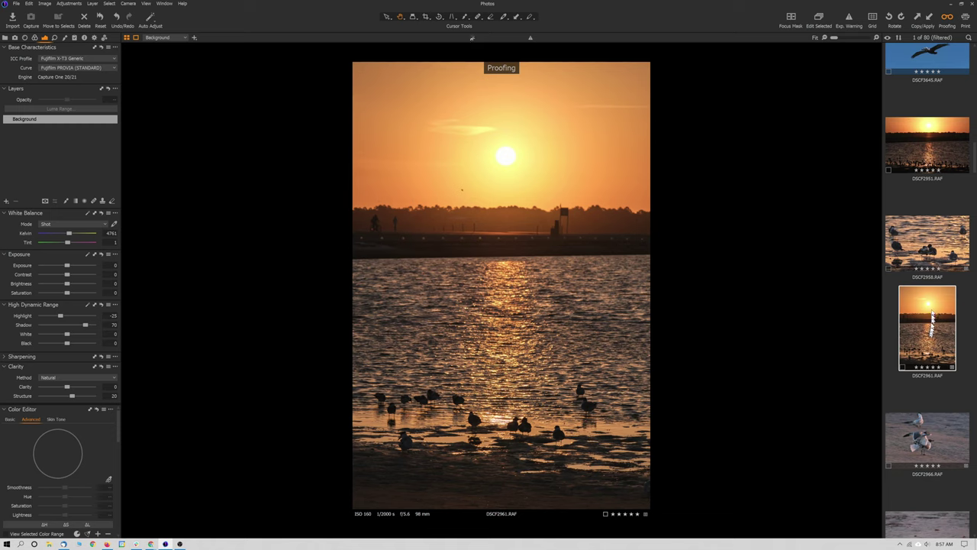
click(927, 257)
click(493, 322)
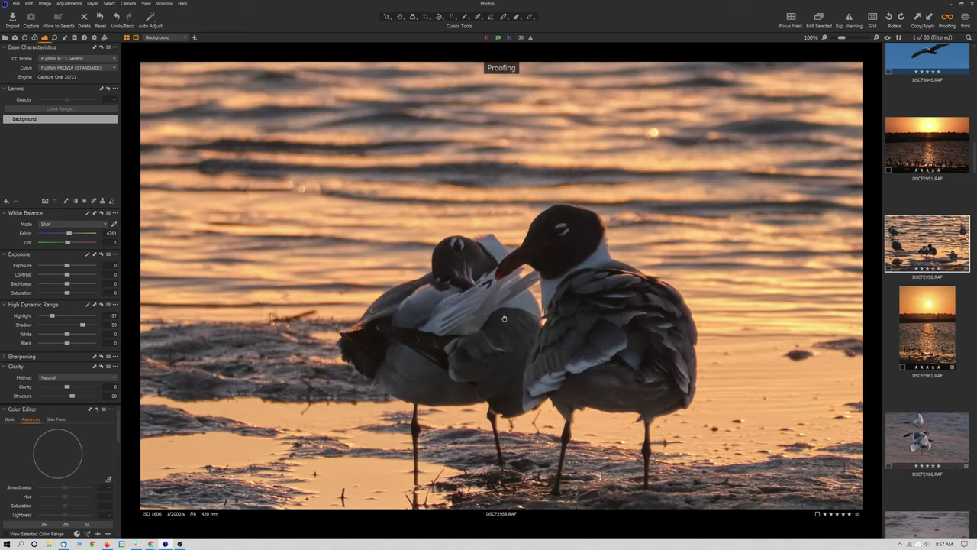
click(503, 317)
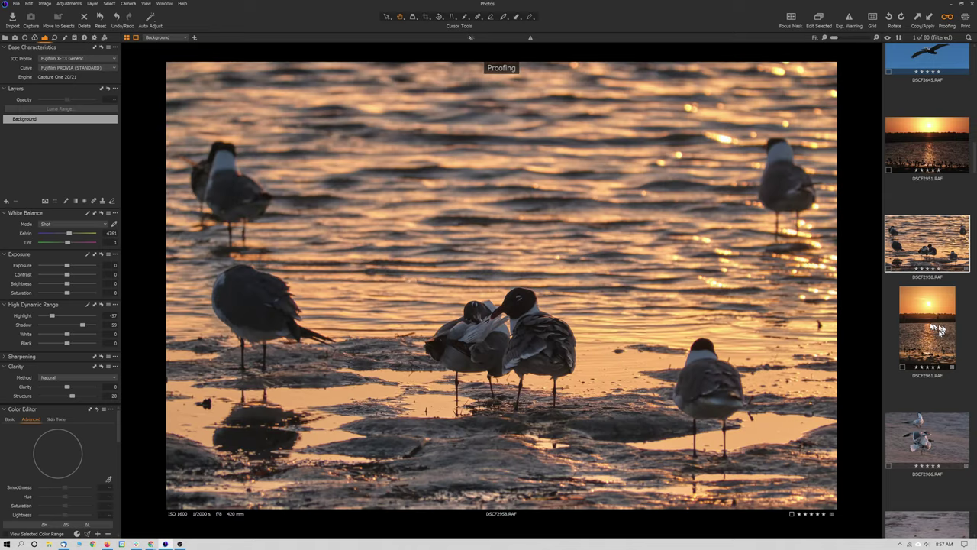
- Revisit DSCF2961, then open the two-gulls photo DSCF2966 further down the filmstrip
click(925, 329)
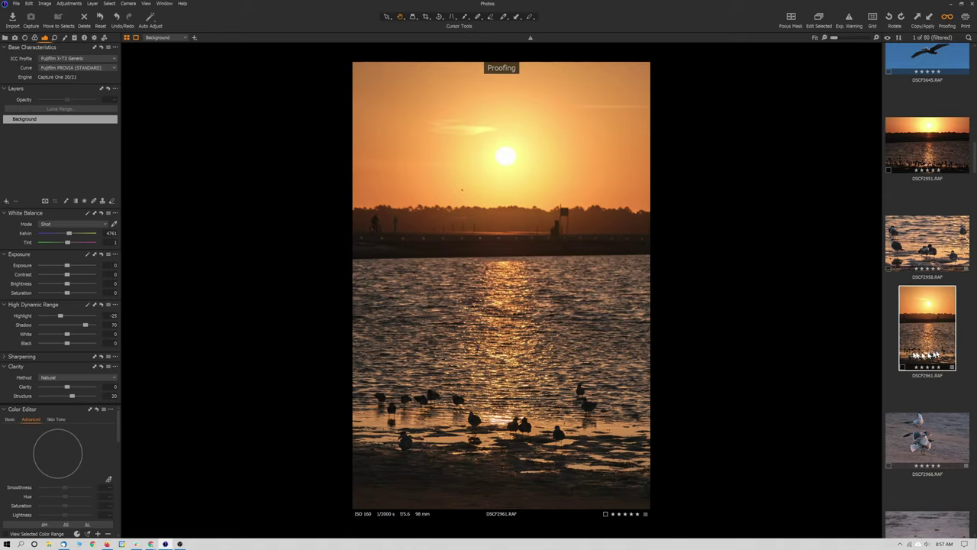
scroll(932, 351, down, 1)
scroll(937, 353, down, 1)
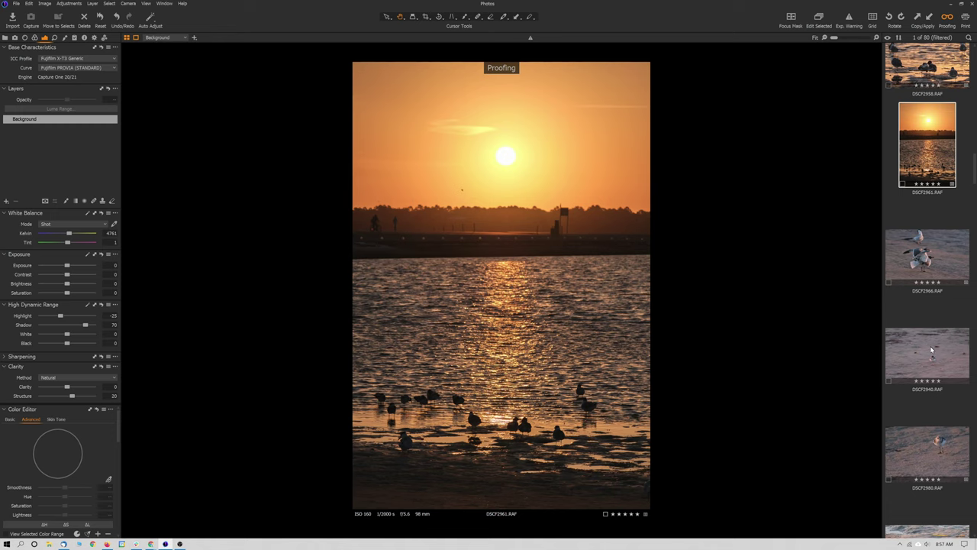
click(925, 256)
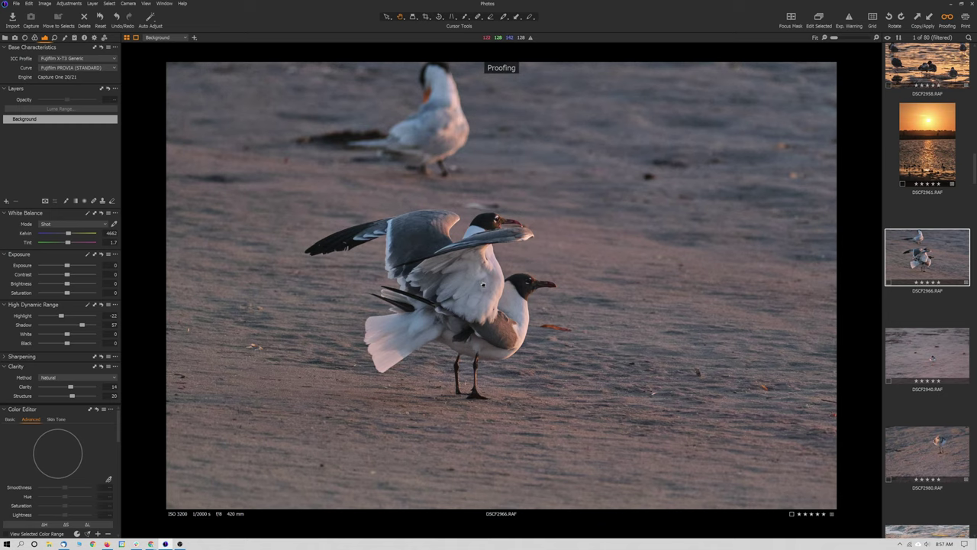
- Check DSCF2966's gulls and plover DSCF2940 at 100%, then show sandpiper DSCF2980 whole
click(482, 284)
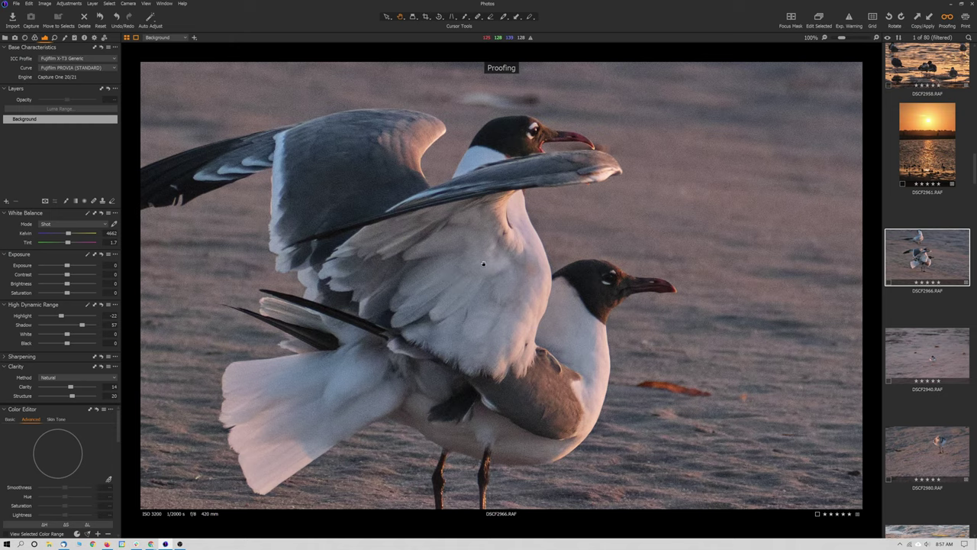
key(ctrl+0)
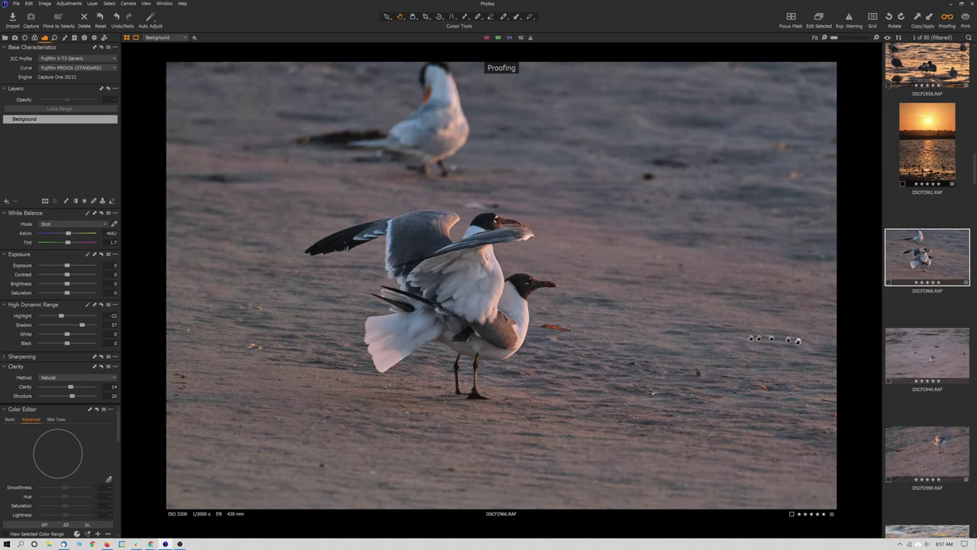
click(931, 358)
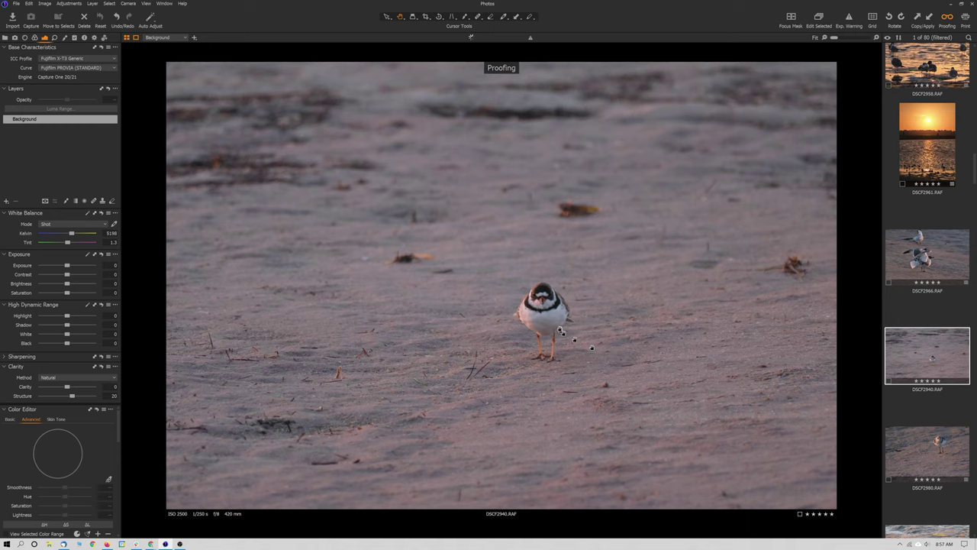
click(542, 304)
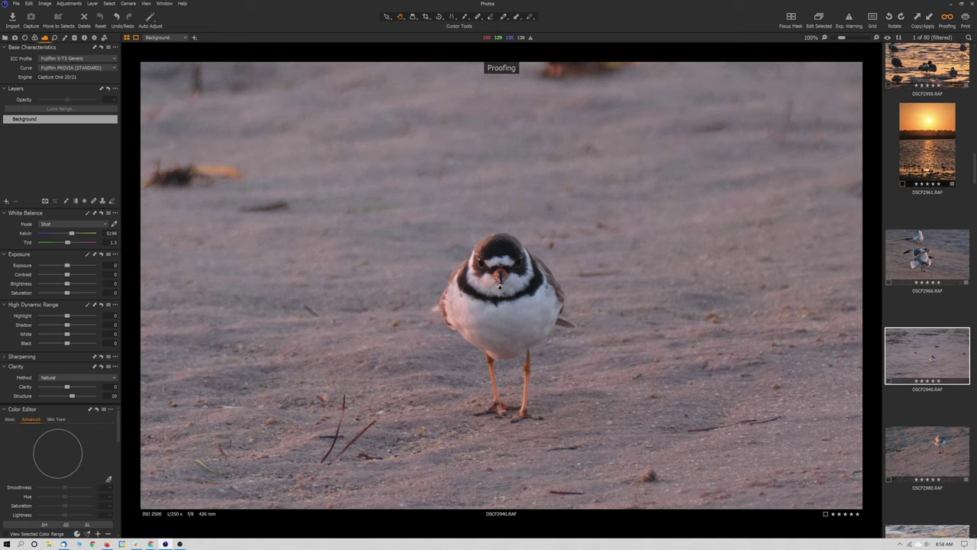
key(Right)
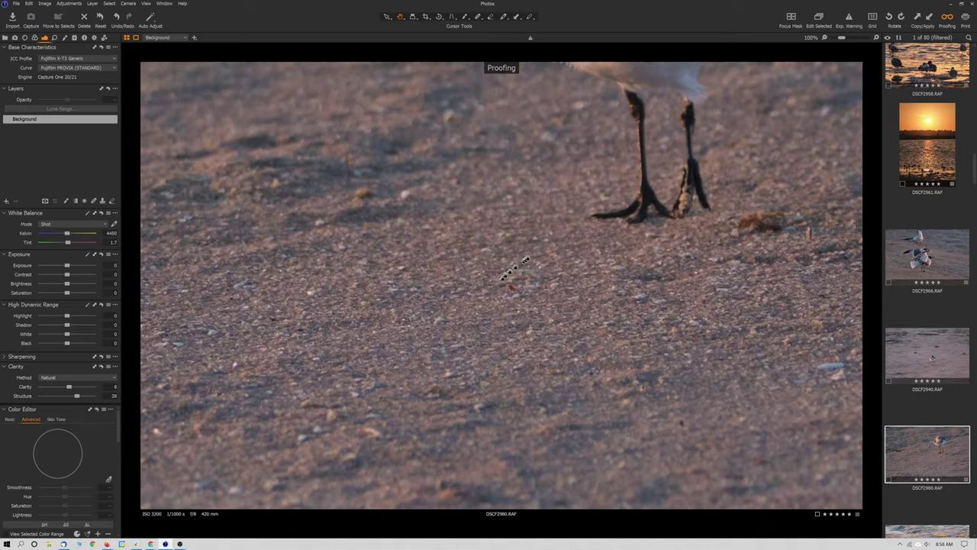
key(ctrl+0)
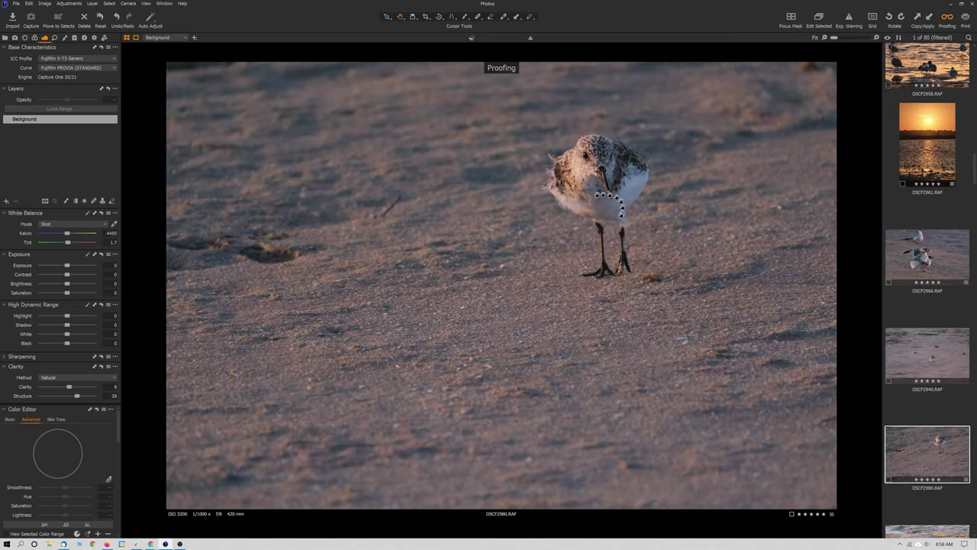
- View the sandpiper at 100%, then zoom in on its feet and pan to frame the bird
click(600, 183)
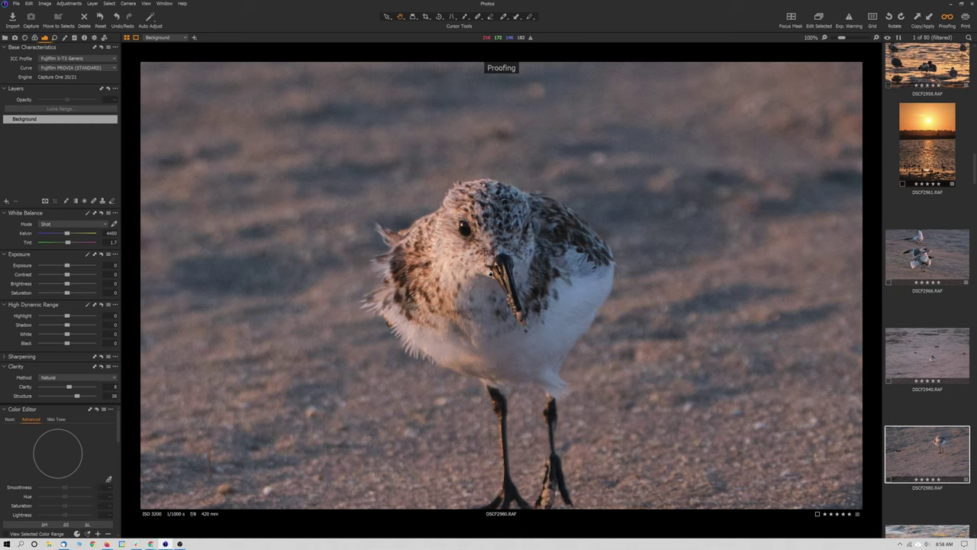
click(490, 271)
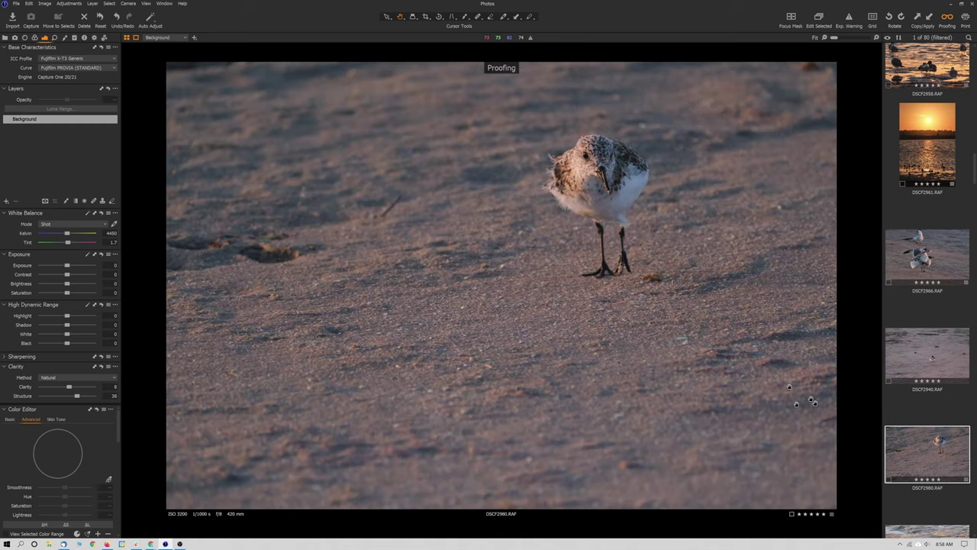
scroll(593, 277, up, 1)
scroll(593, 277, up, 2)
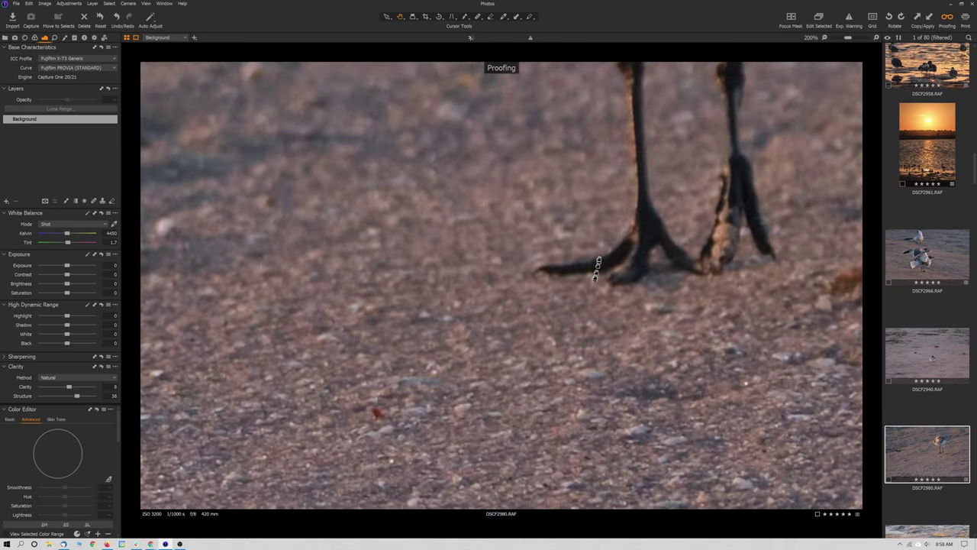
scroll(593, 275, up, 2)
scroll(583, 327, down, 4)
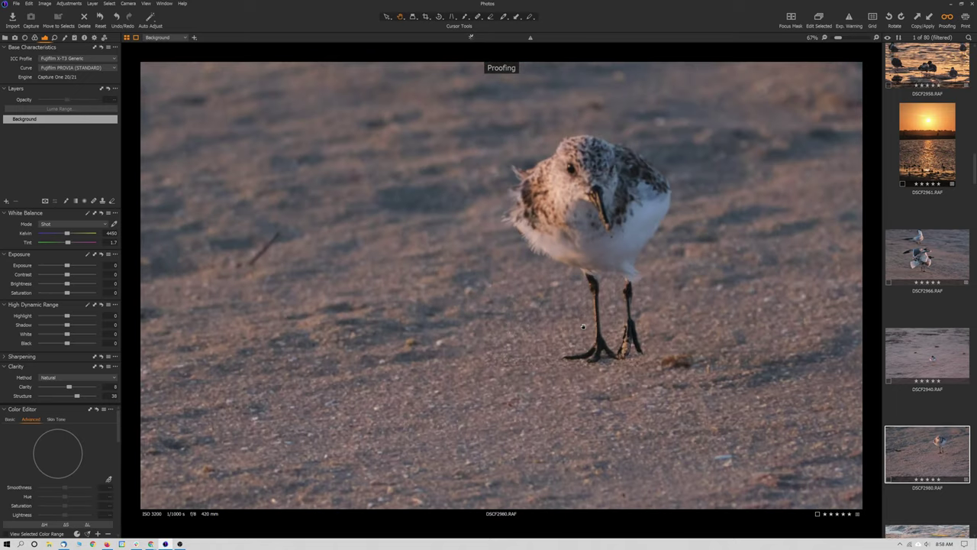
drag(580, 301, 513, 359)
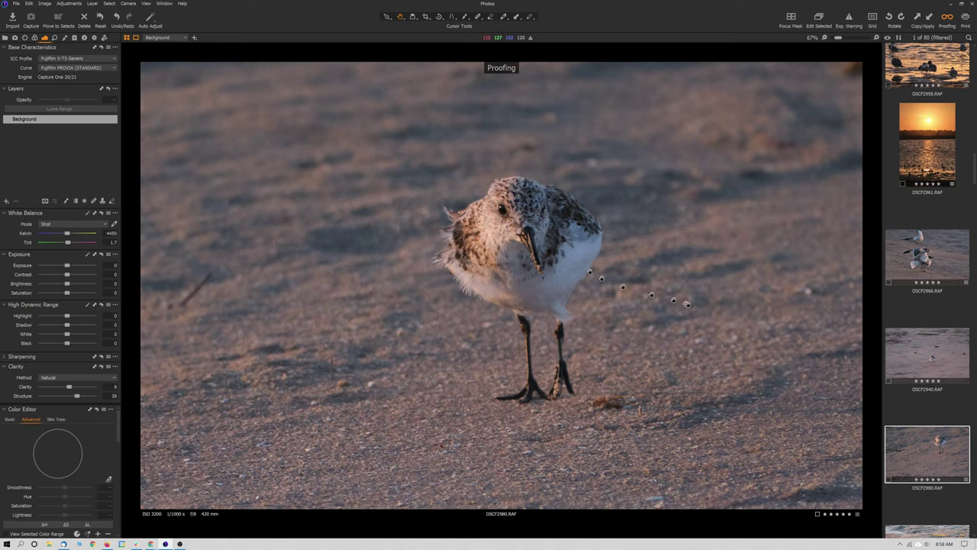
drag(682, 321, 467, 347)
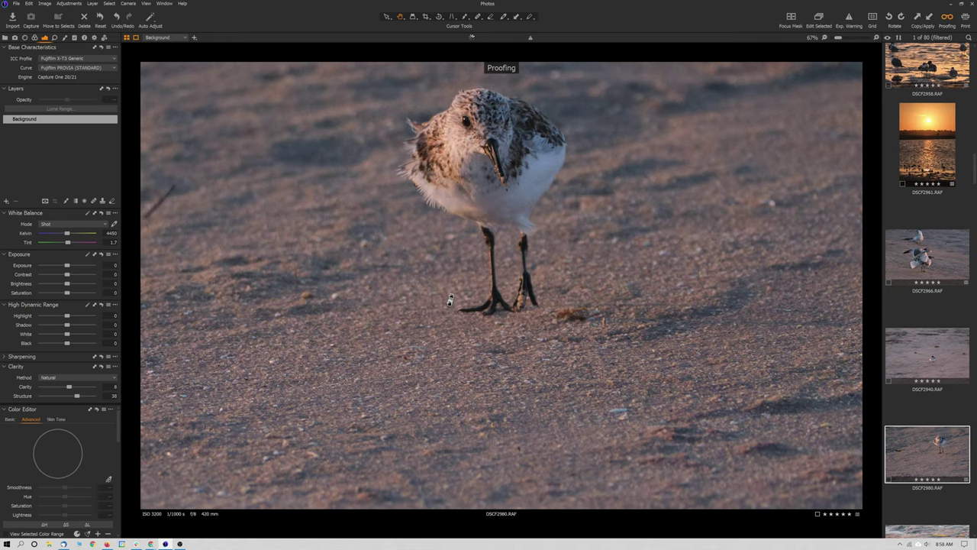
- Fit the sandpiper photo, then open the ruddy turnstone photo DSCF2983
click(505, 318)
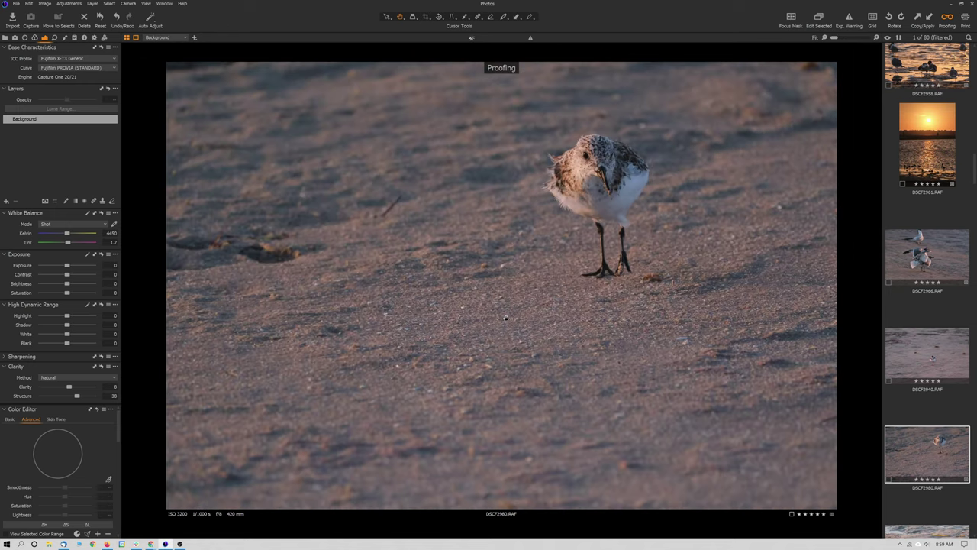
scroll(916, 347, down, 2)
click(909, 348)
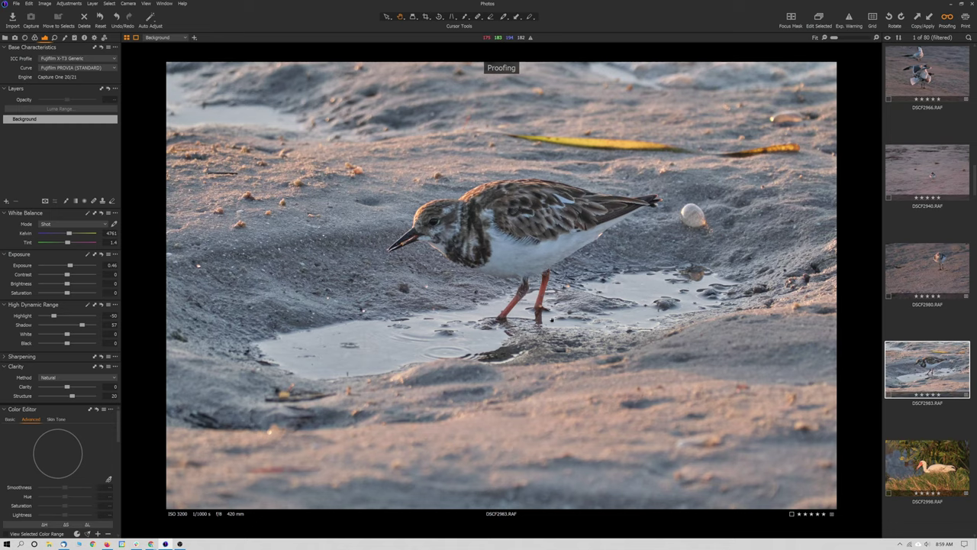
- Inspect the shorebird's legs and the puddle beside them in DSCF2983 at 100%, returning to Fit
click(529, 311)
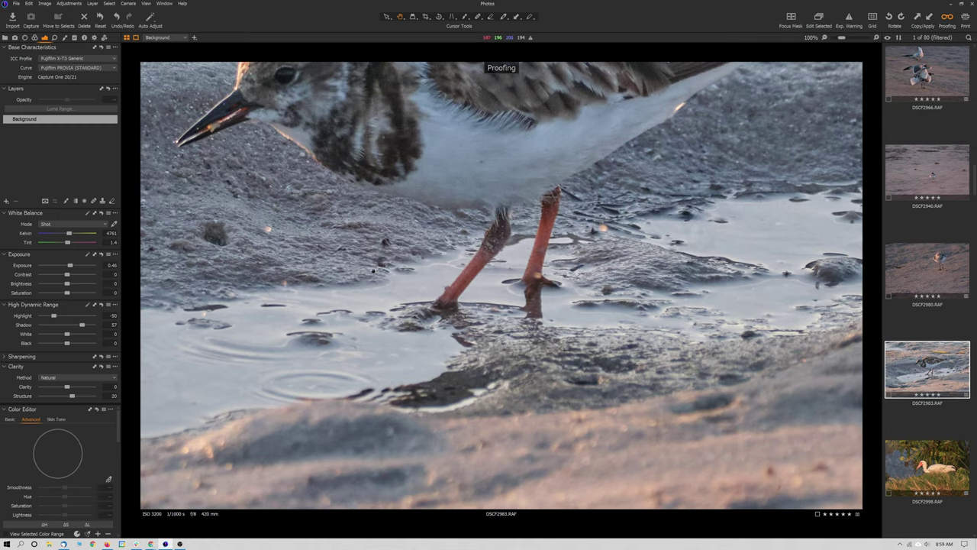
drag(398, 198, 420, 364)
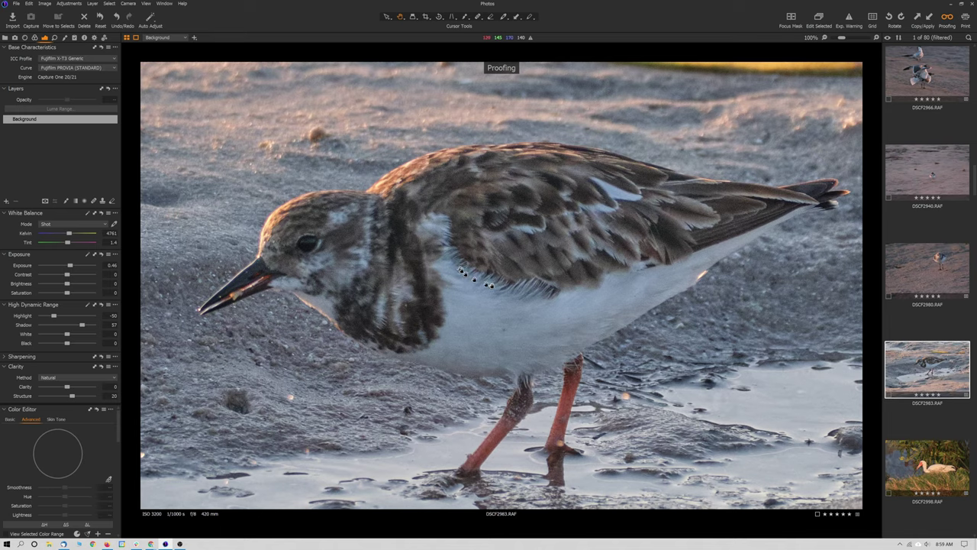
click(491, 285)
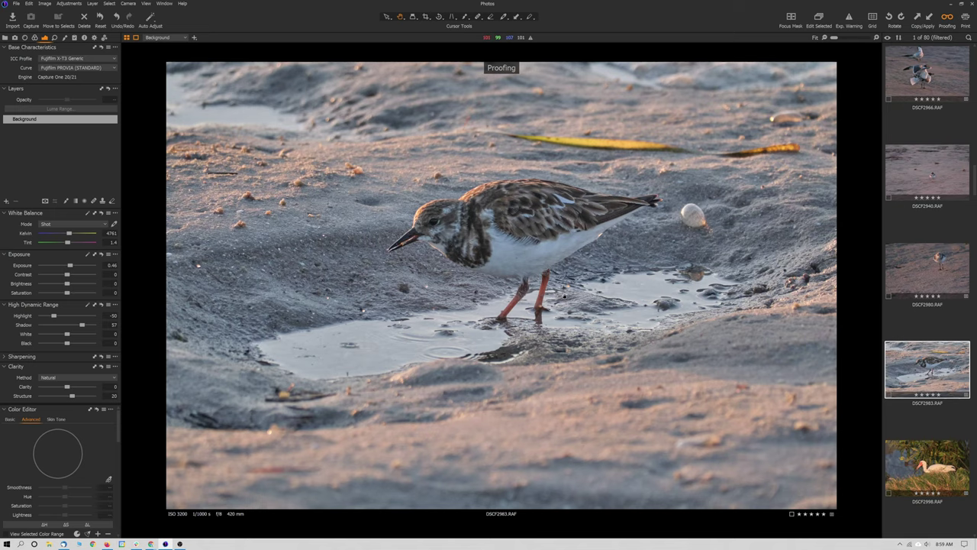
click(594, 310)
click(567, 296)
- Check the ibis head in DSCF2998 at 100%, then return to the whole photo
key(Right)
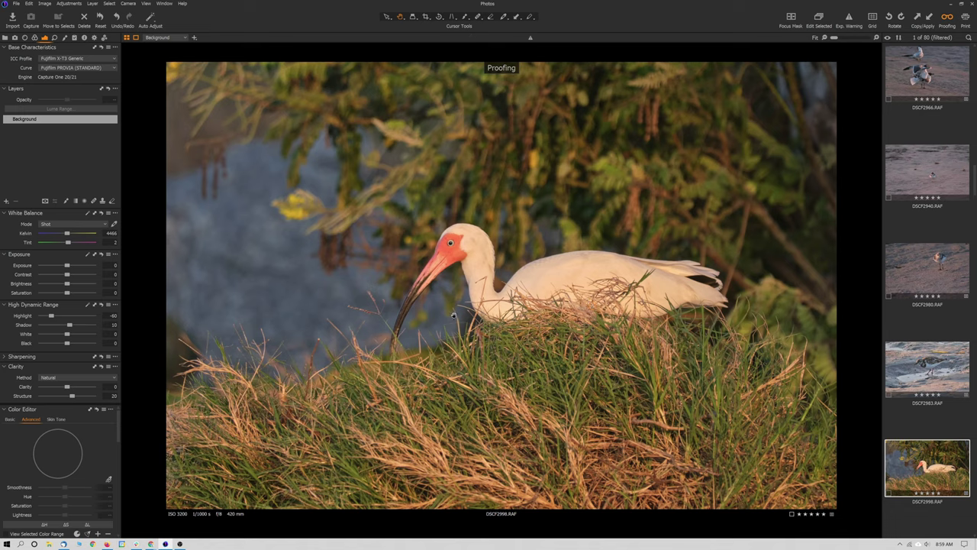
click(449, 263)
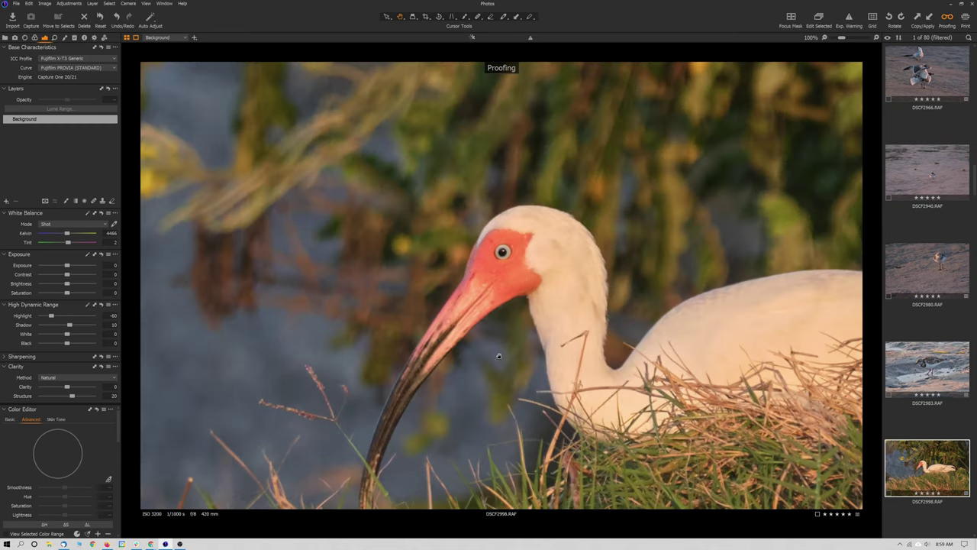
click(538, 297)
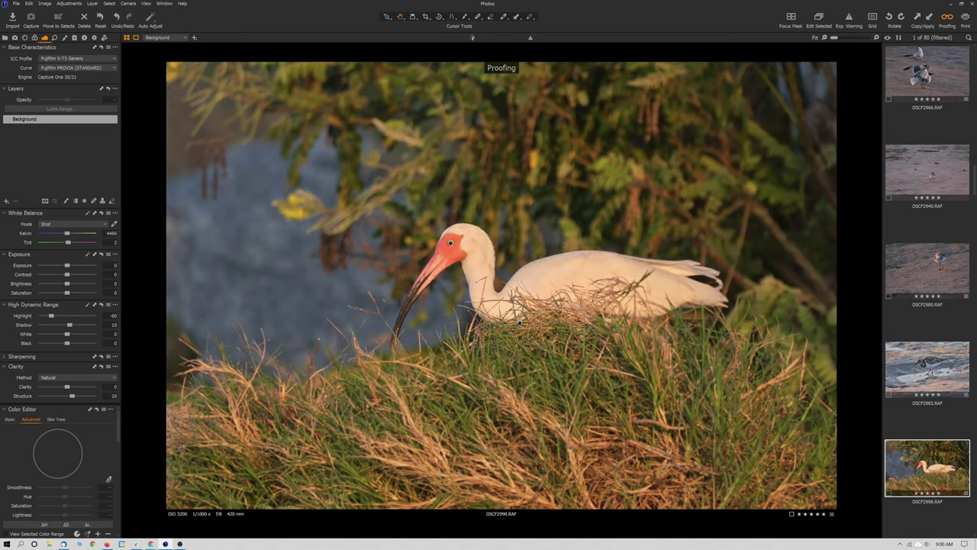
scroll(947, 317, down, 1)
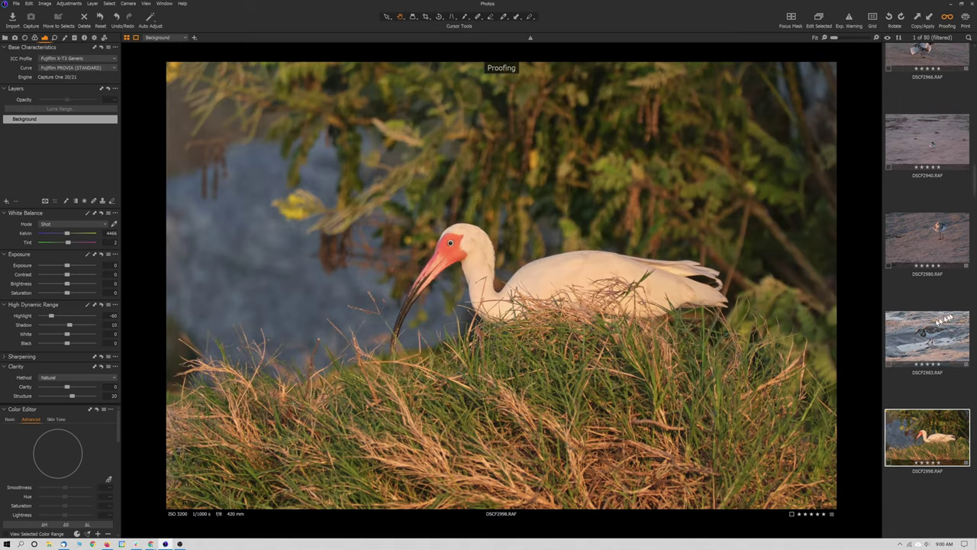
scroll(944, 319, down, 5)
- Check the ibis head and grass in DSCF3008 at 100%, then advance to DSCF3002
key(Right)
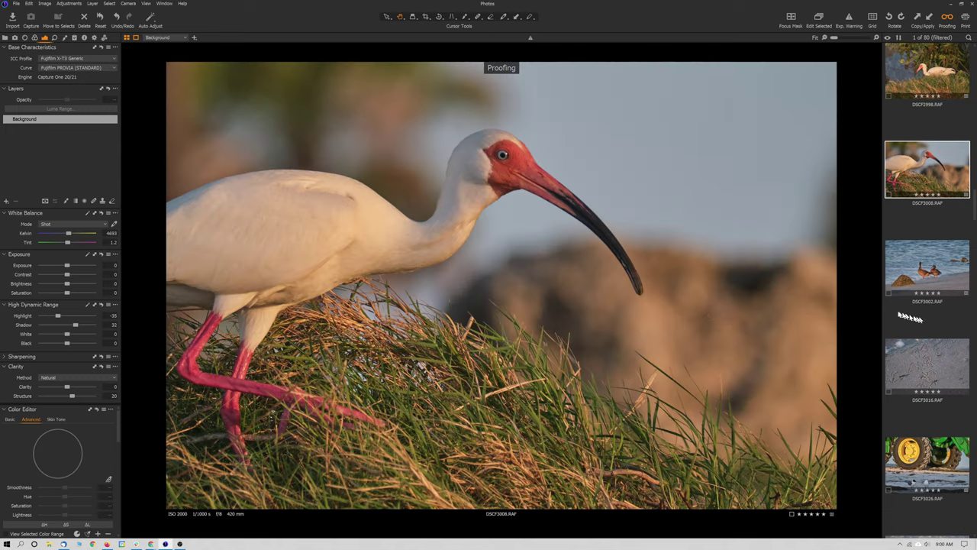
click(507, 207)
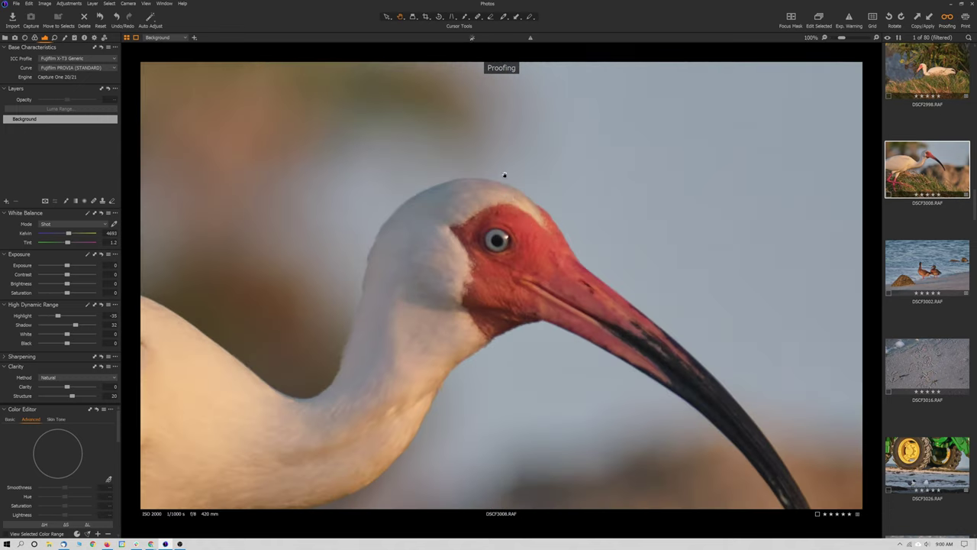
click(515, 304)
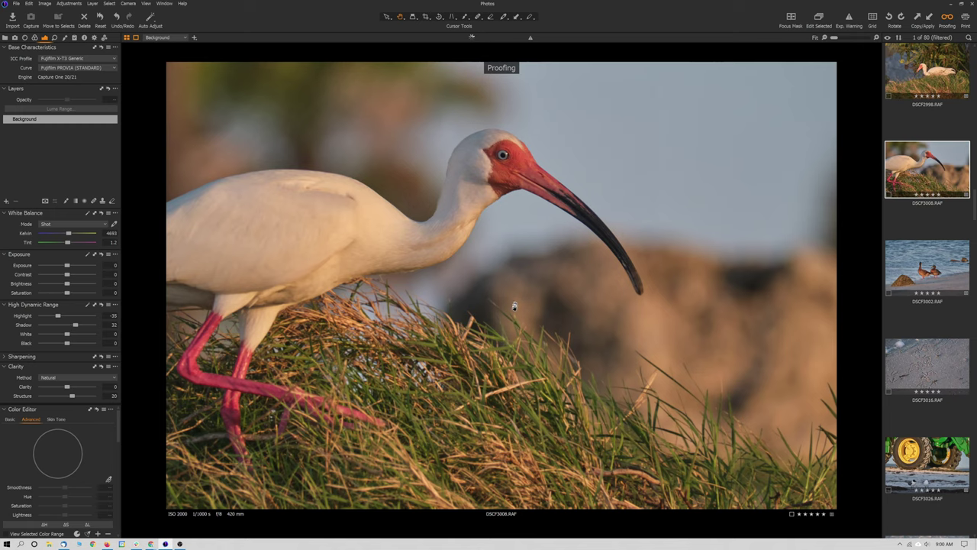
click(472, 400)
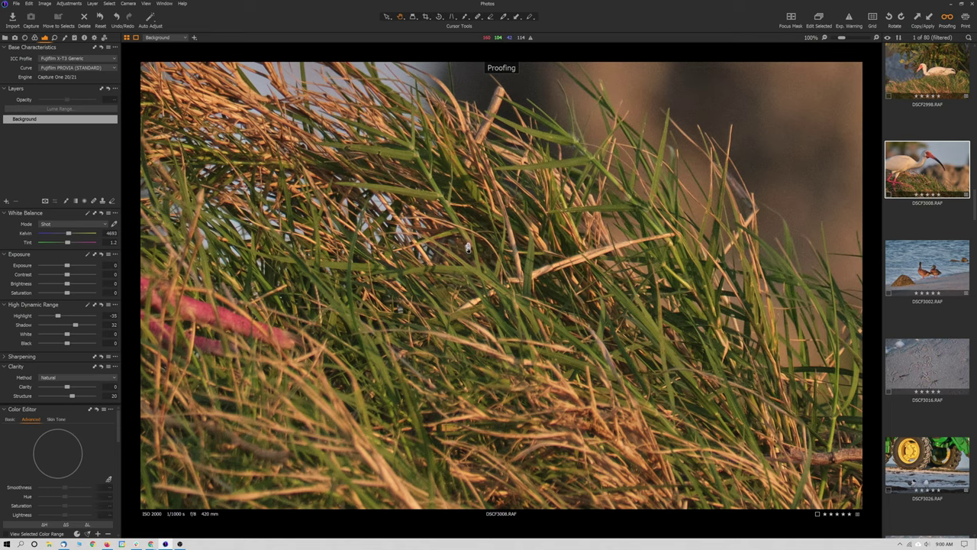
click(467, 250)
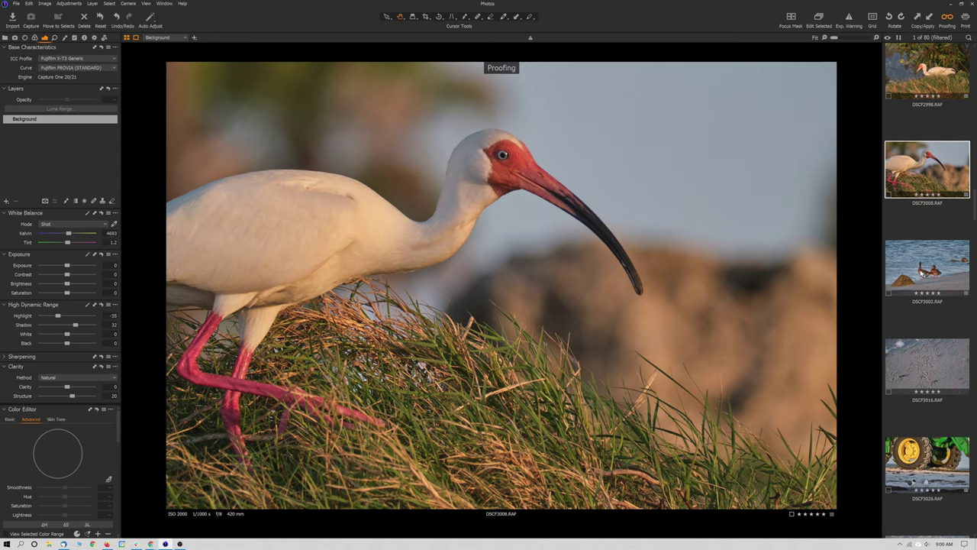
drag(498, 237, 496, 239)
key(Down)
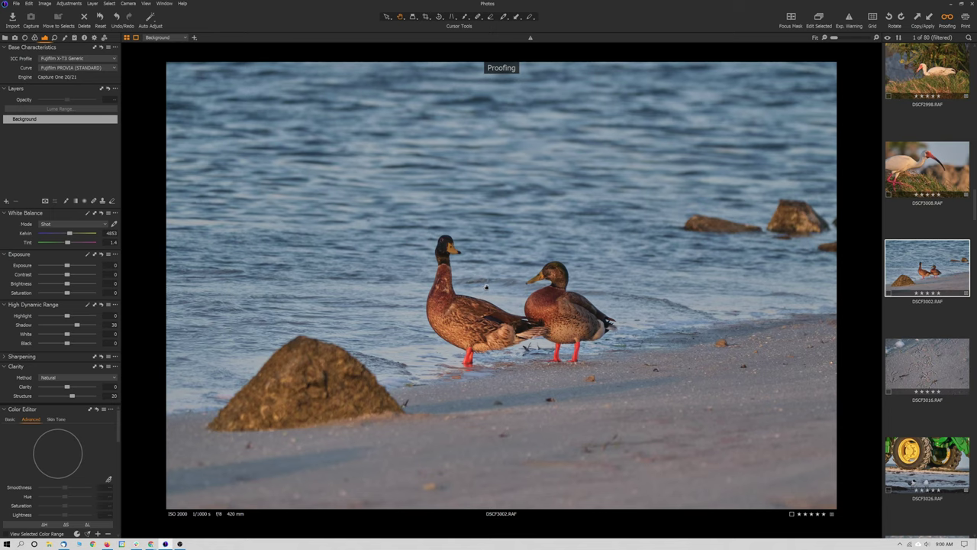
- View both mallards in DSCF3002 at 100%, return to Fit, then open DSCF3016
click(453, 261)
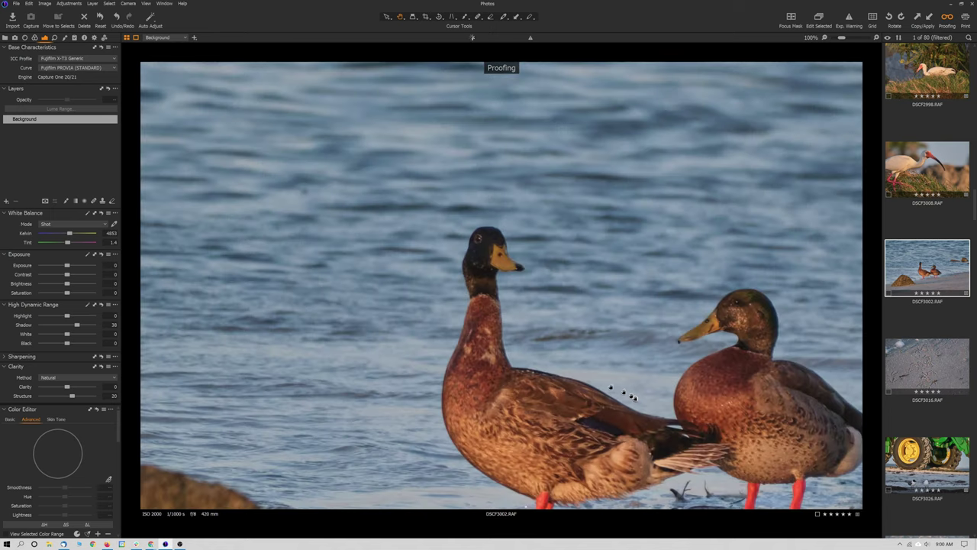
drag(622, 394, 512, 338)
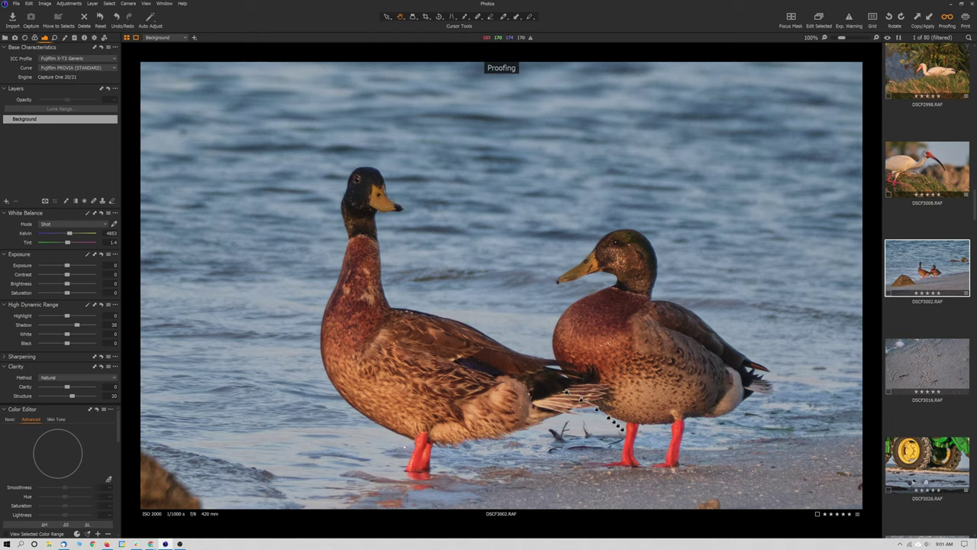
click(494, 301)
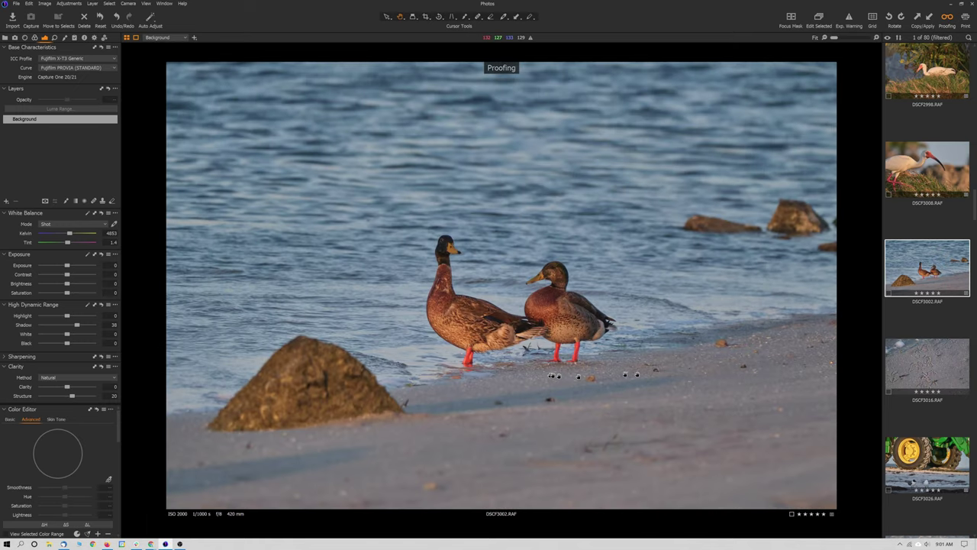
click(894, 371)
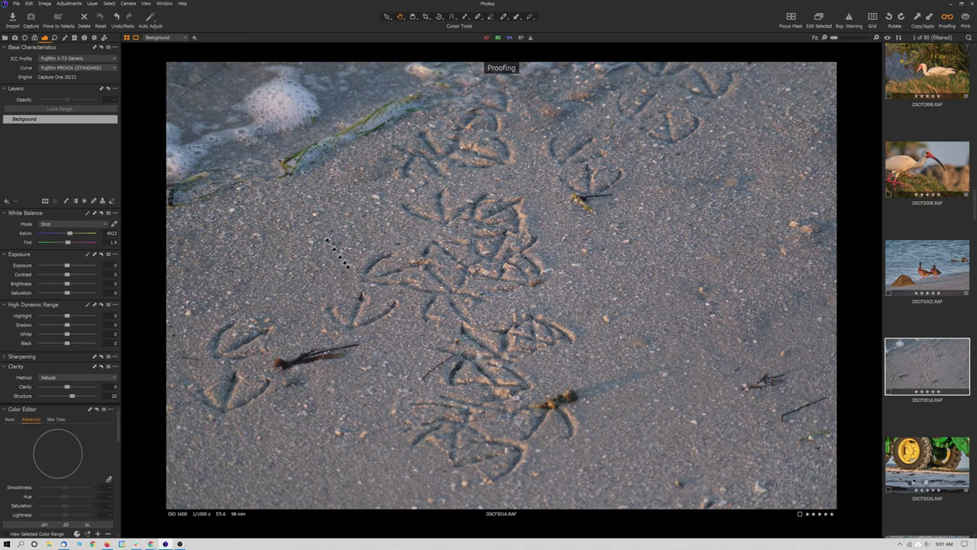
- Examine the bird tracks, seaweed and smoother sand at 100%, then advance to DSCF3026
click(479, 328)
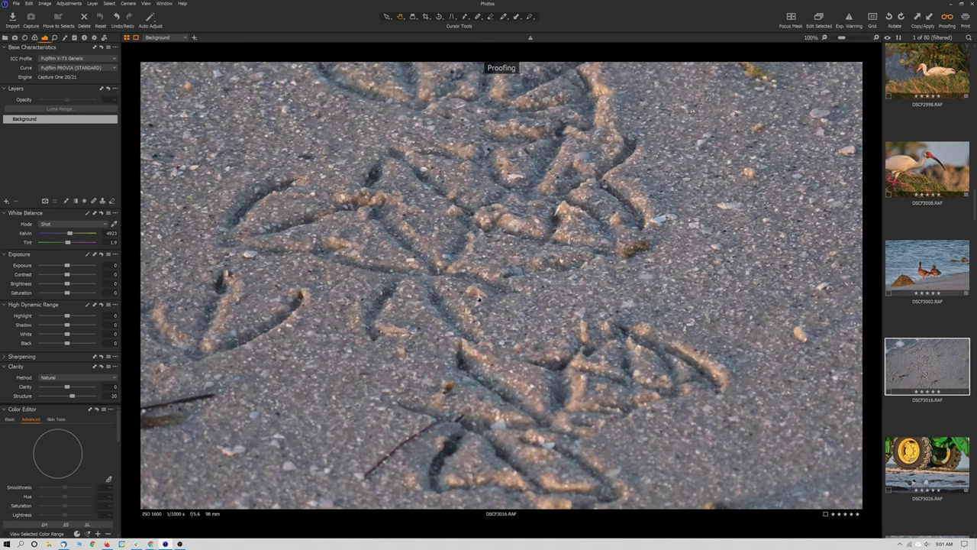
drag(406, 297, 641, 268)
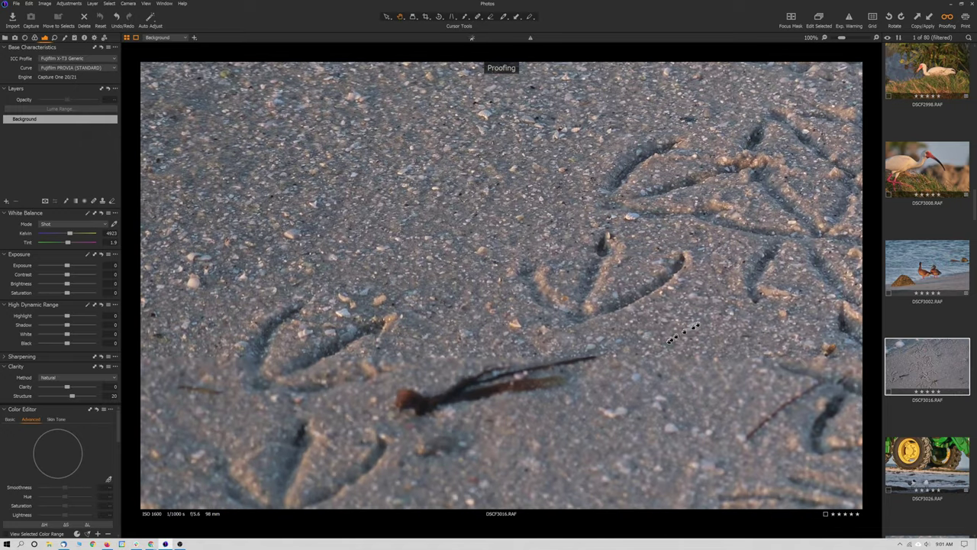
drag(695, 324, 267, 333)
drag(547, 323, 390, 334)
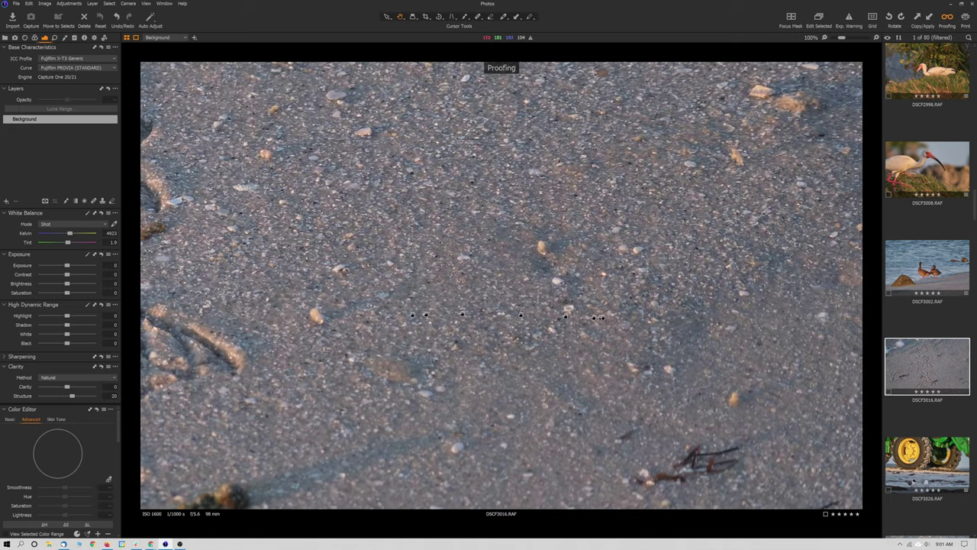
double_click(401, 317)
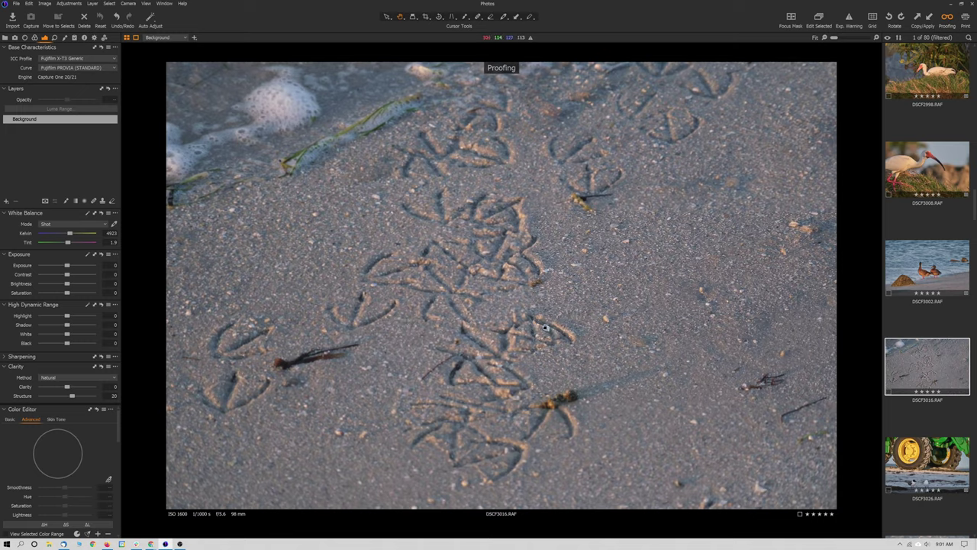
key(Down)
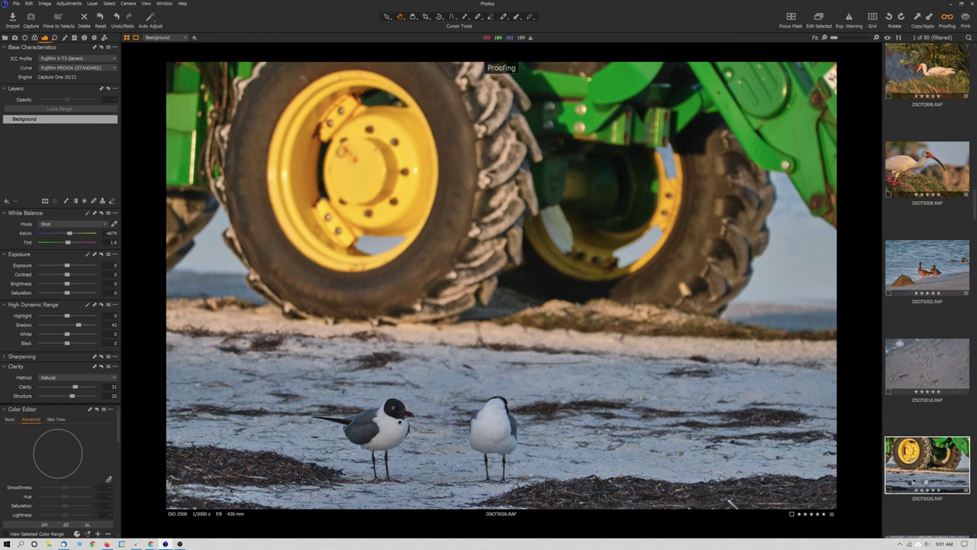
- Zoom to 100% on the gulls under the tractor in DSCF3026, then back to Fit
click(398, 420)
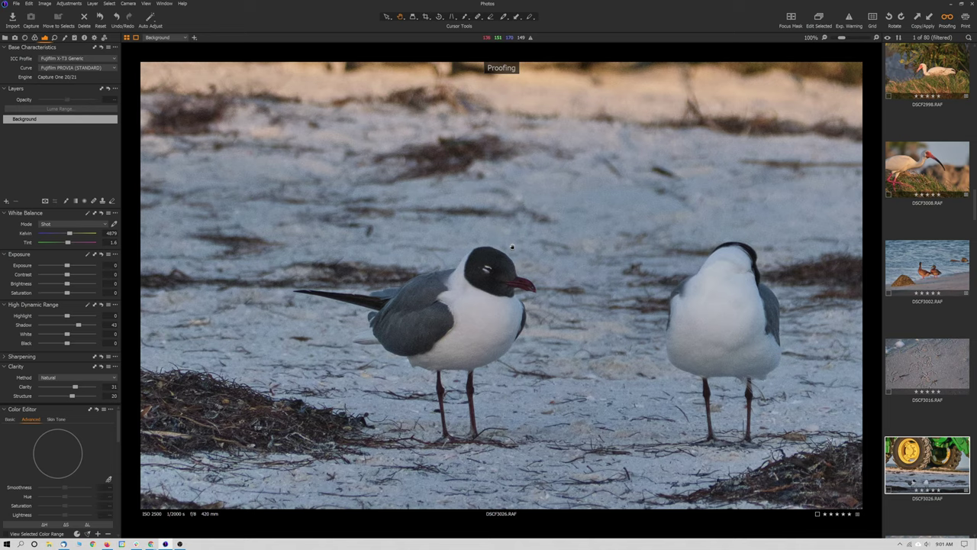
click(511, 247)
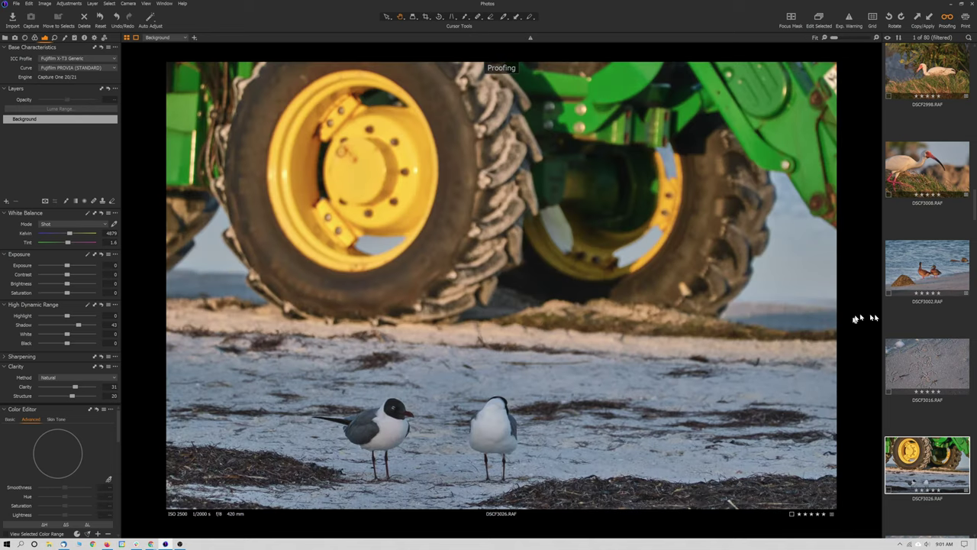
scroll(926, 305, down, 6)
- Inspect the shorebird in DSCF3027 at 100%, zoom back out, and advance to DSCF3045
click(927, 227)
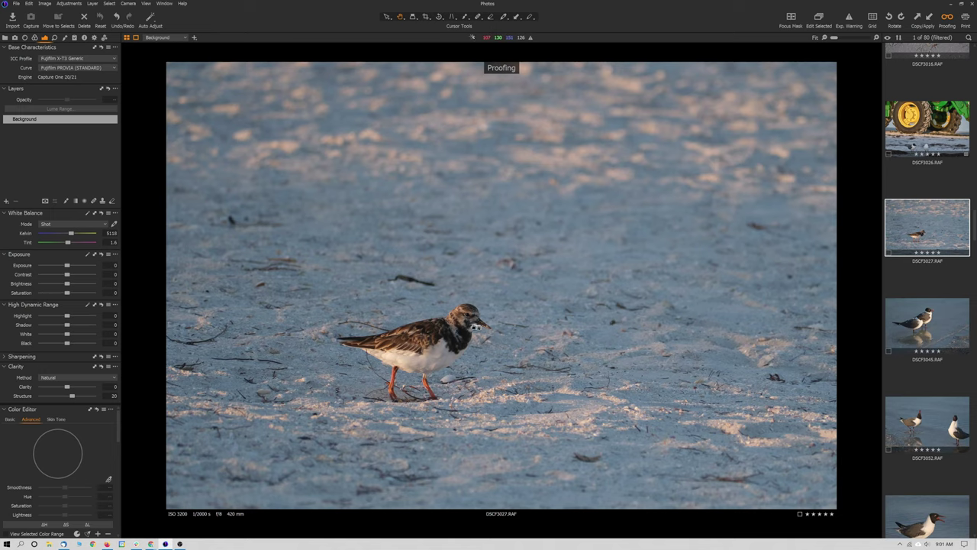
click(472, 327)
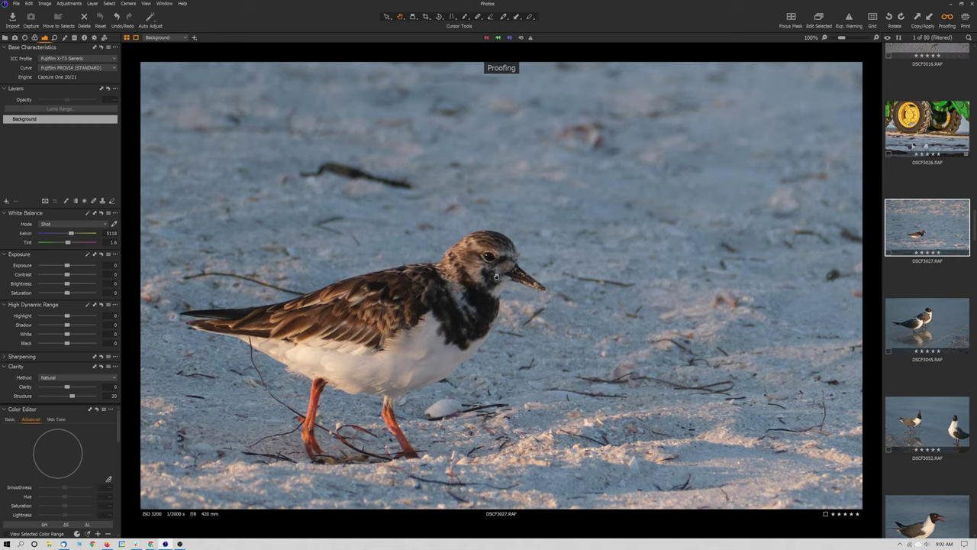
scroll(496, 277, down, 1)
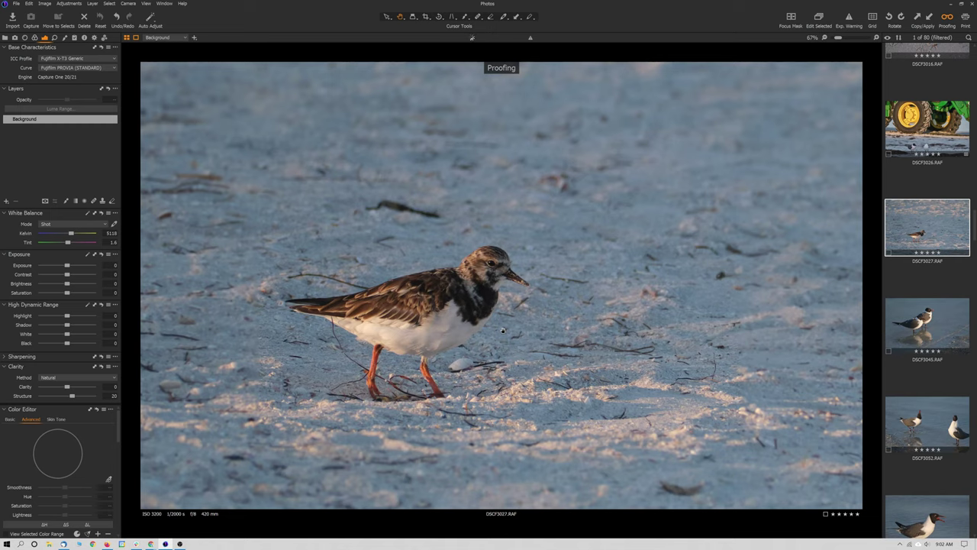
scroll(502, 330, down, 1)
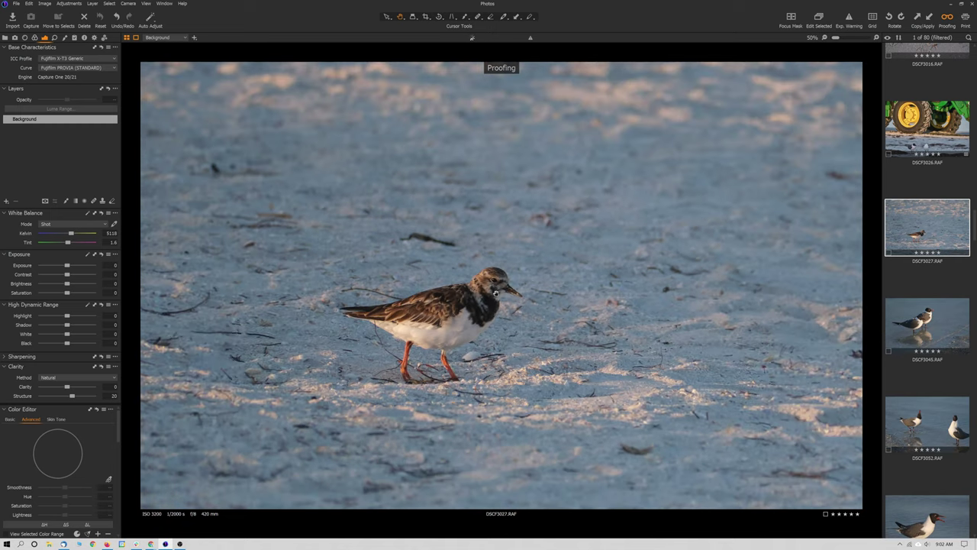
scroll(495, 292, down, 1)
key(Right)
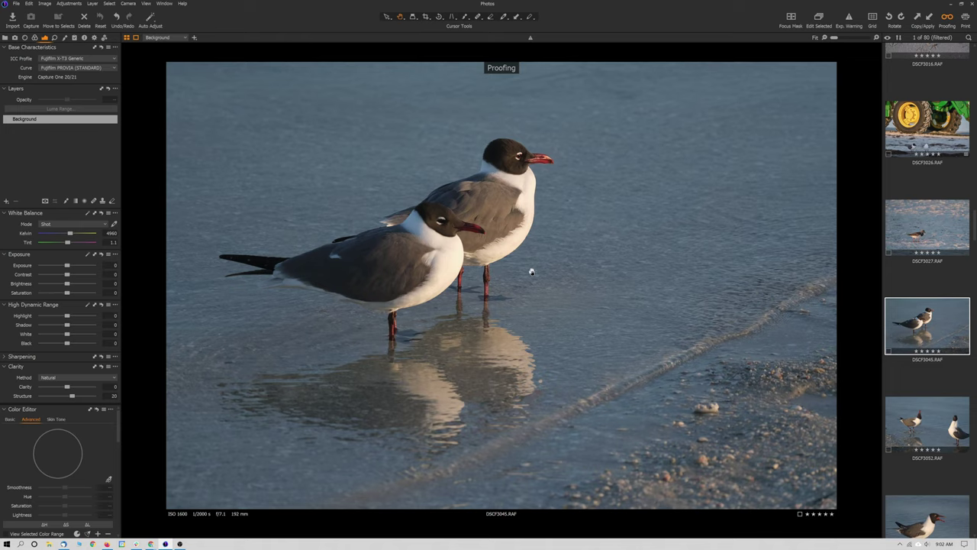
- Zoom DSCF3045 to 100% framing both gulls' heads, then fit the whole photo
scroll(518, 162, up, 1)
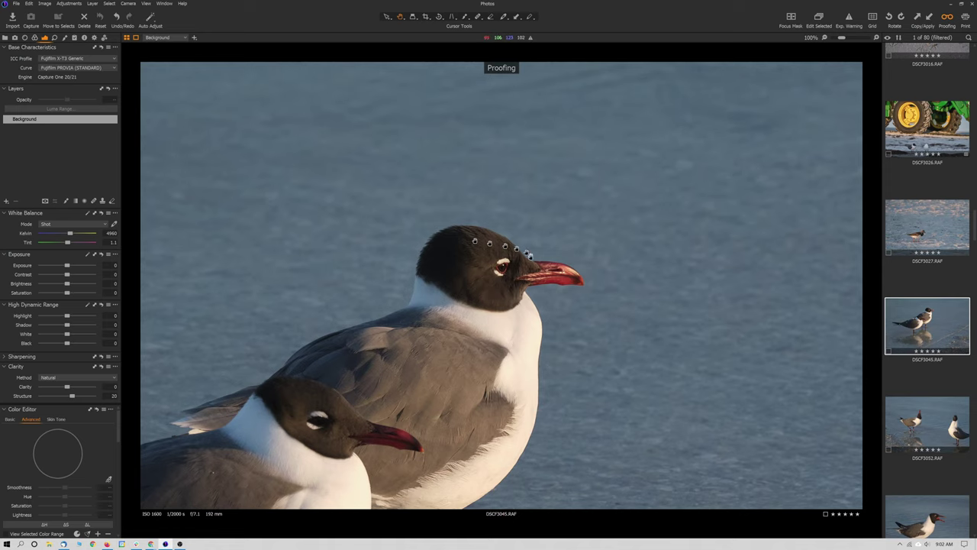
drag(403, 409, 504, 277)
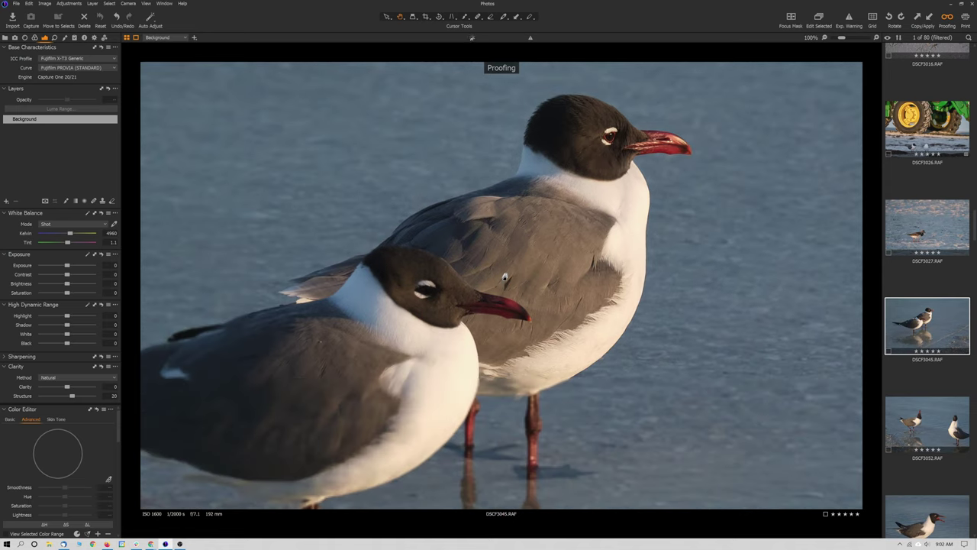
key(ctrl+0)
- Check the left gull in DSCF3052 at 100% and return to the full view
key(Right)
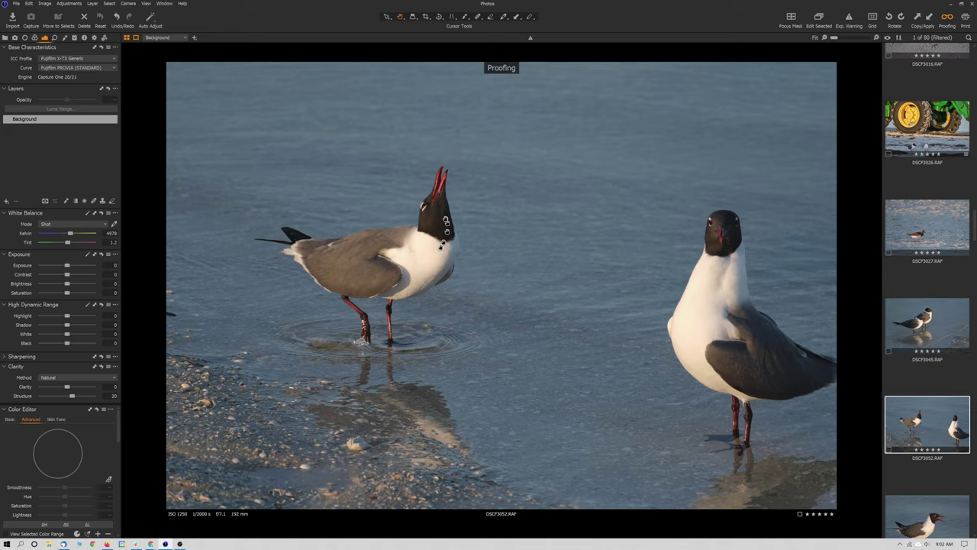
click(432, 222)
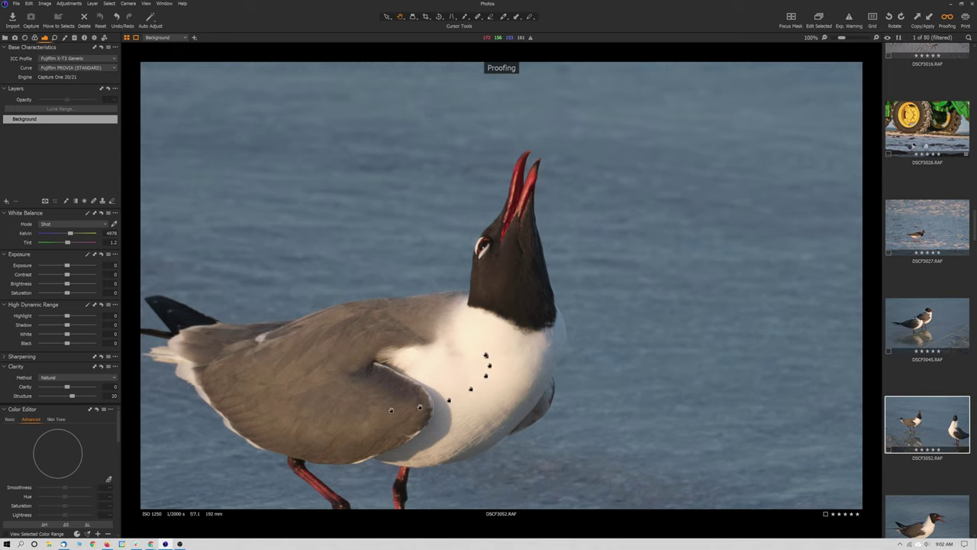
key(ctrl+0)
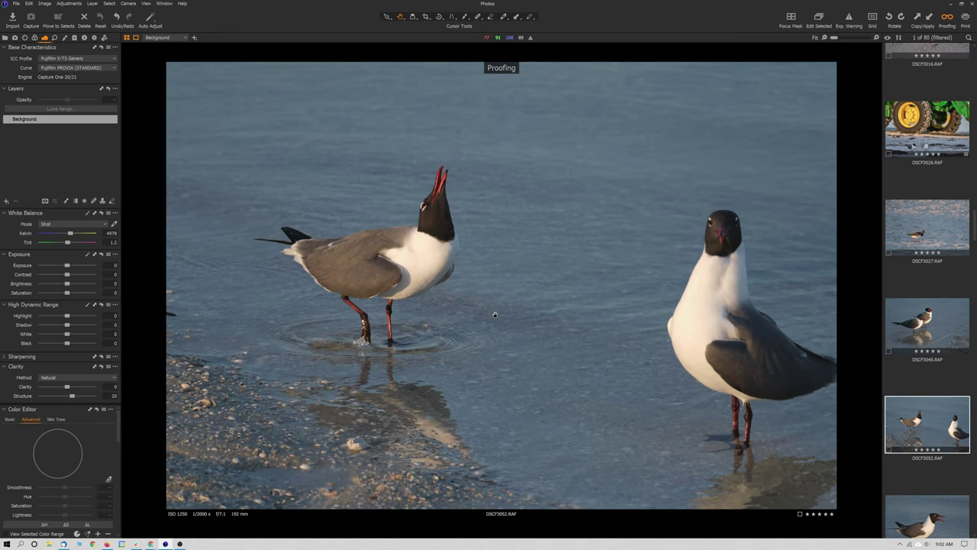
scroll(908, 362, down, 5)
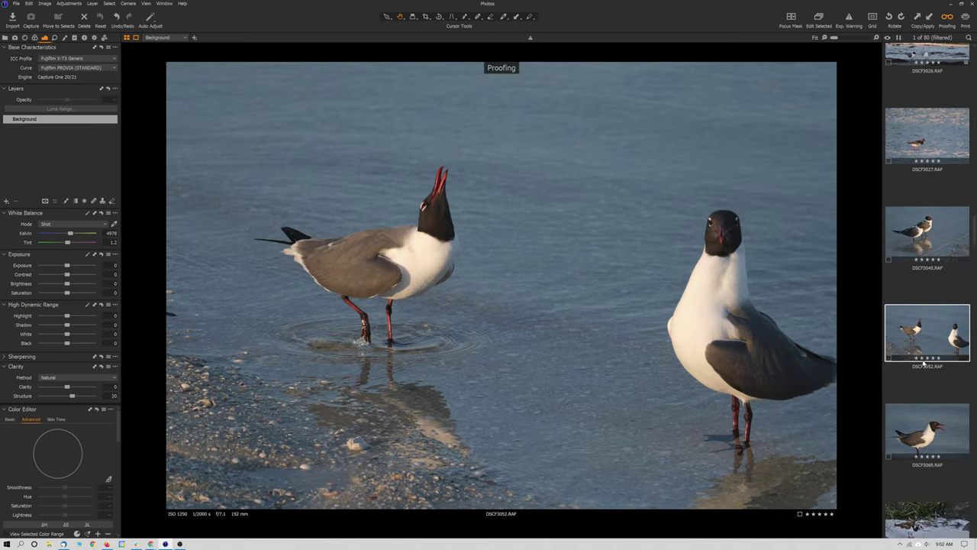
- Inspect the calling gull's head and neck in DSCF3069 at 100%, then advance to DSCF3075
click(926, 161)
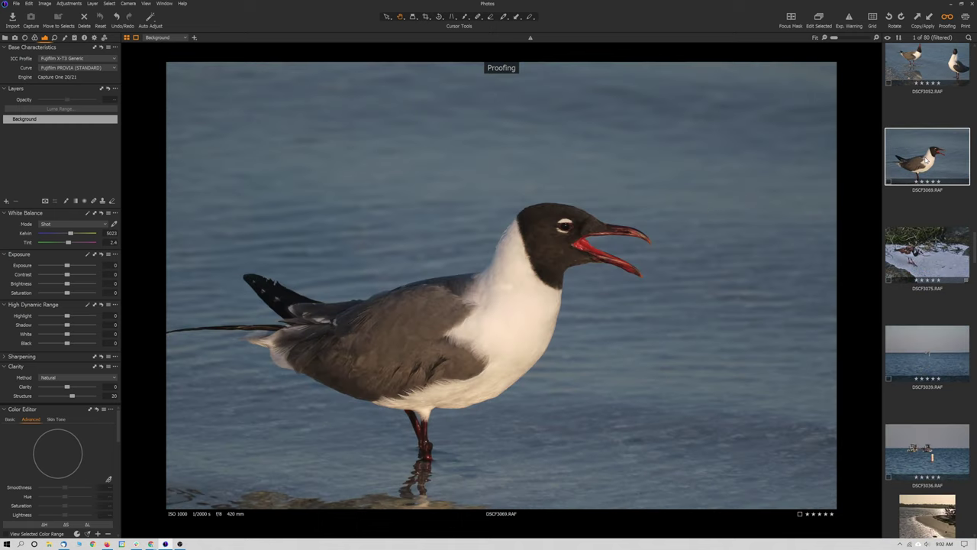
click(542, 285)
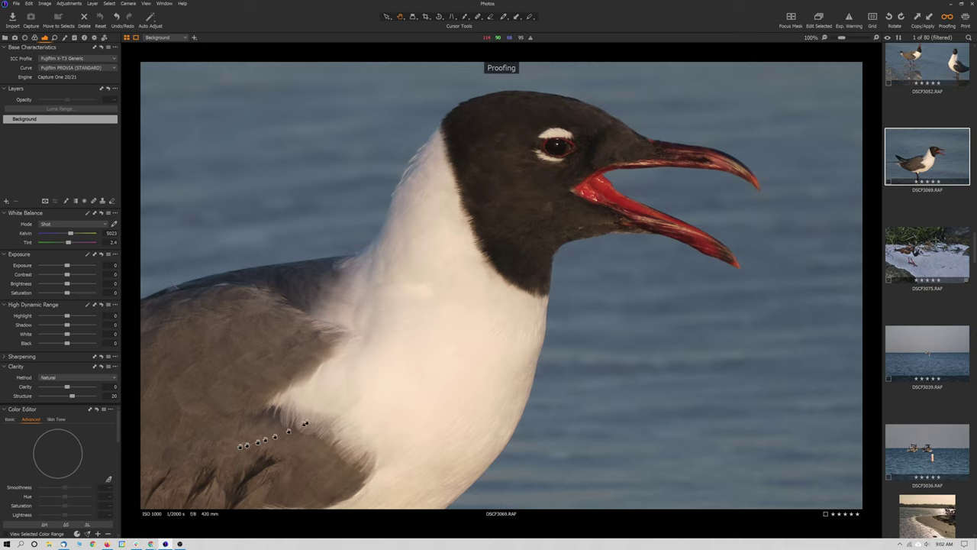
click(471, 297)
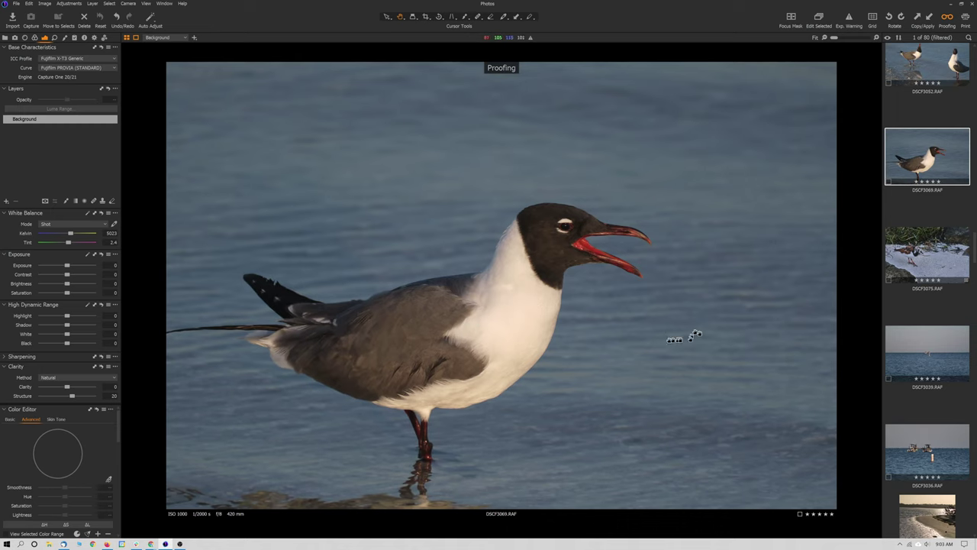
key(Down)
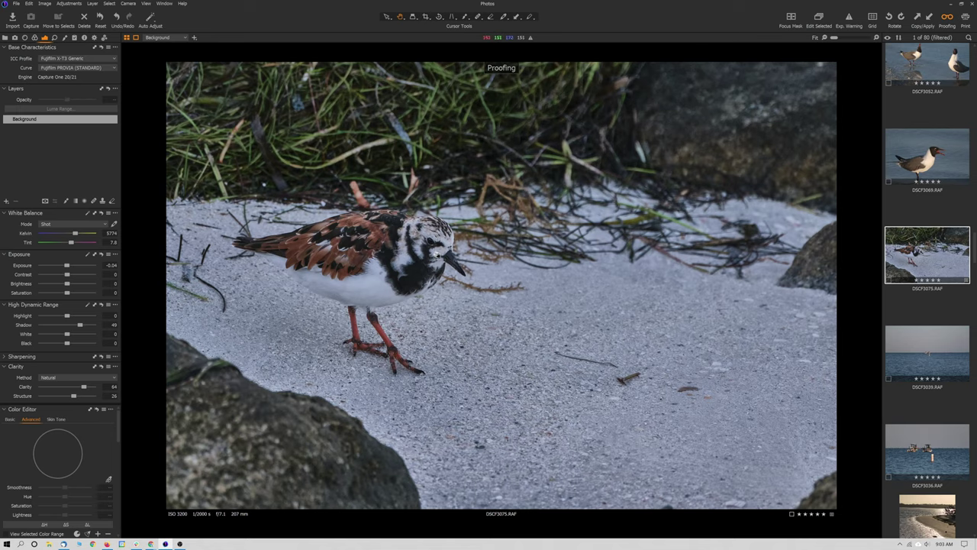
- Zoom to 100% on the turnstone's head, zoom back out, then open DSCF3039
click(442, 255)
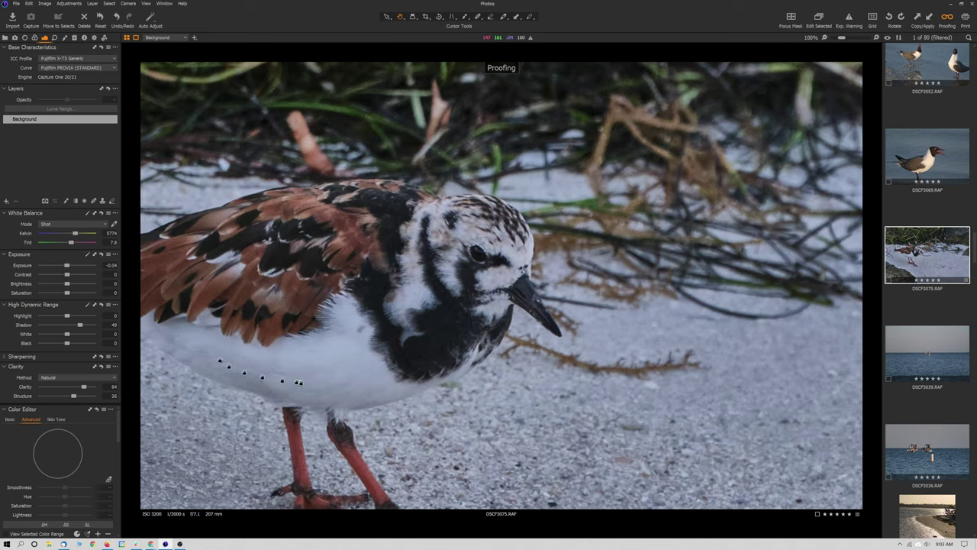
scroll(474, 338, down, 2)
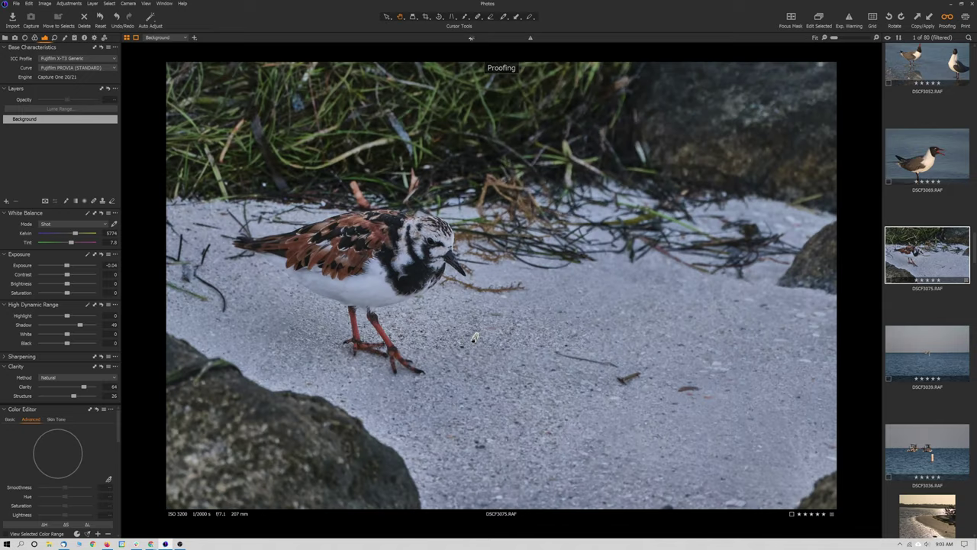
click(929, 356)
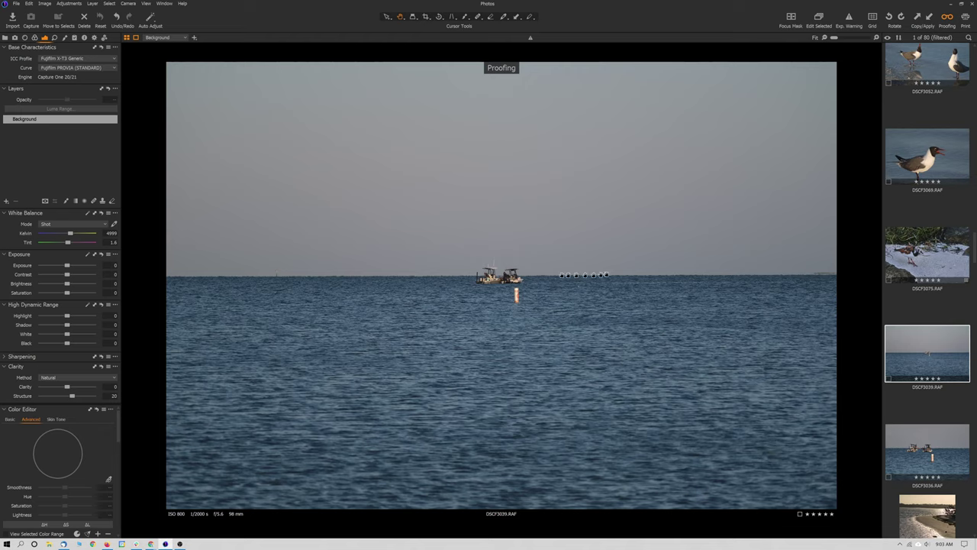
- Check the boats in DSCF3039 and DSCF3036 at 100%, then fit and advance to DSCF3081
click(503, 273)
click(922, 454)
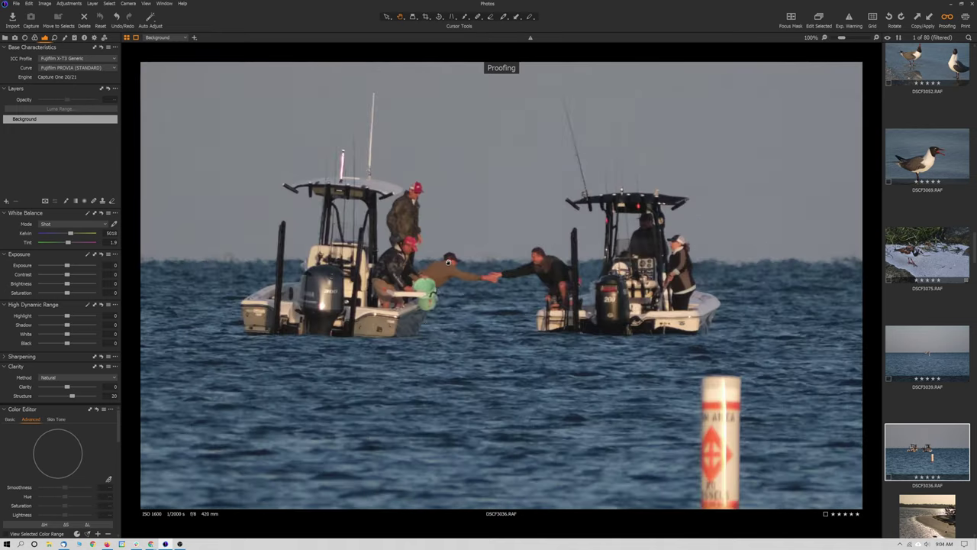
click(448, 265)
drag(494, 281, 456, 261)
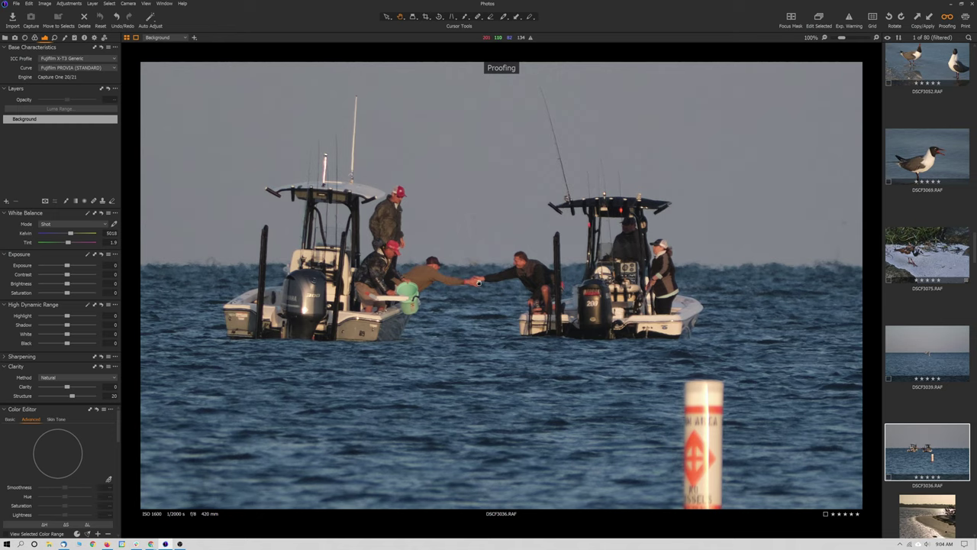
key(ctrl+0)
key(Right)
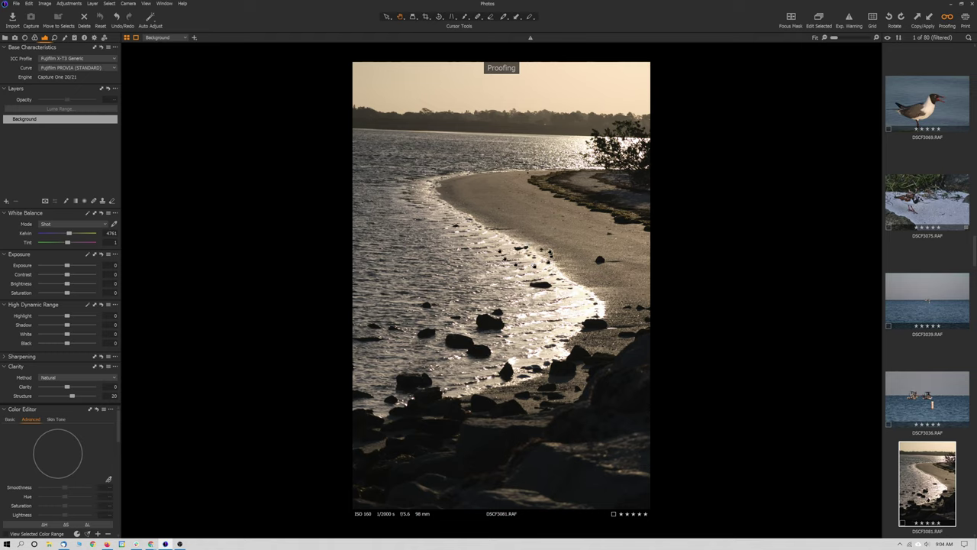
- Check the fish-holding gull in DSCF3099 and the gull's head in DSCF3123 at 100%
key(Right)
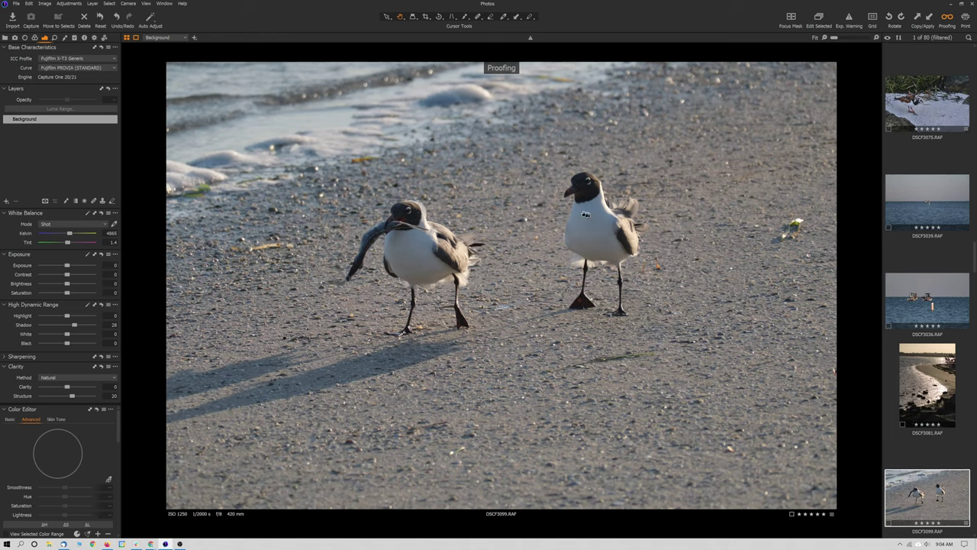
click(397, 233)
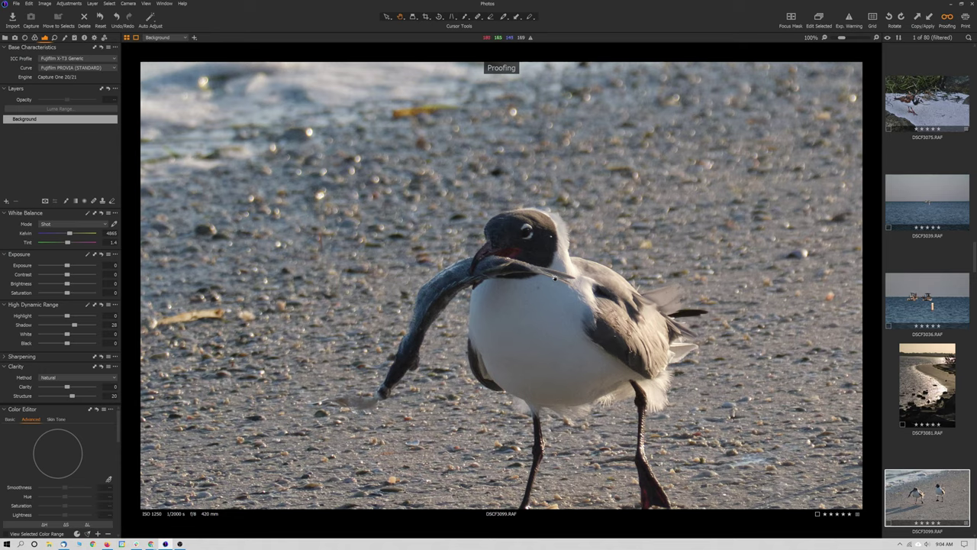
click(554, 279)
key(Right)
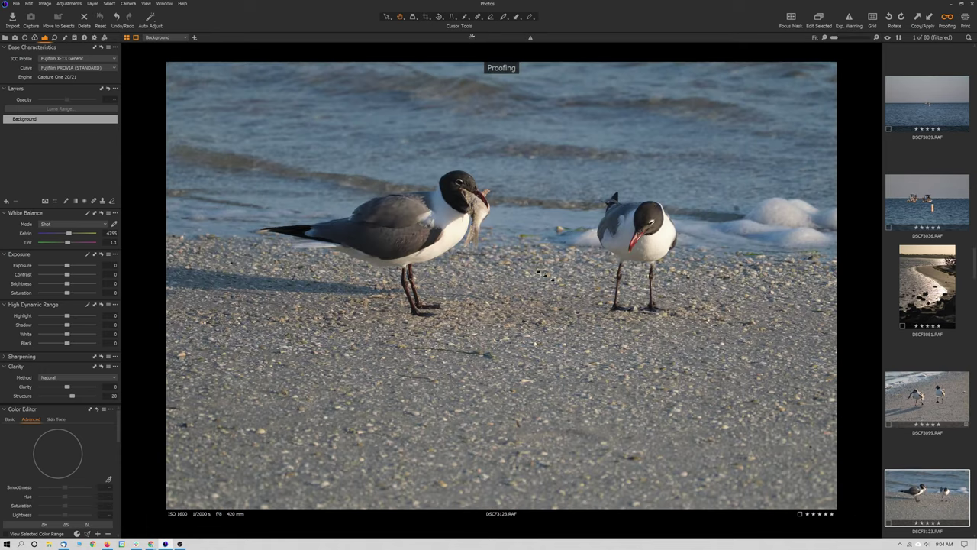
click(467, 173)
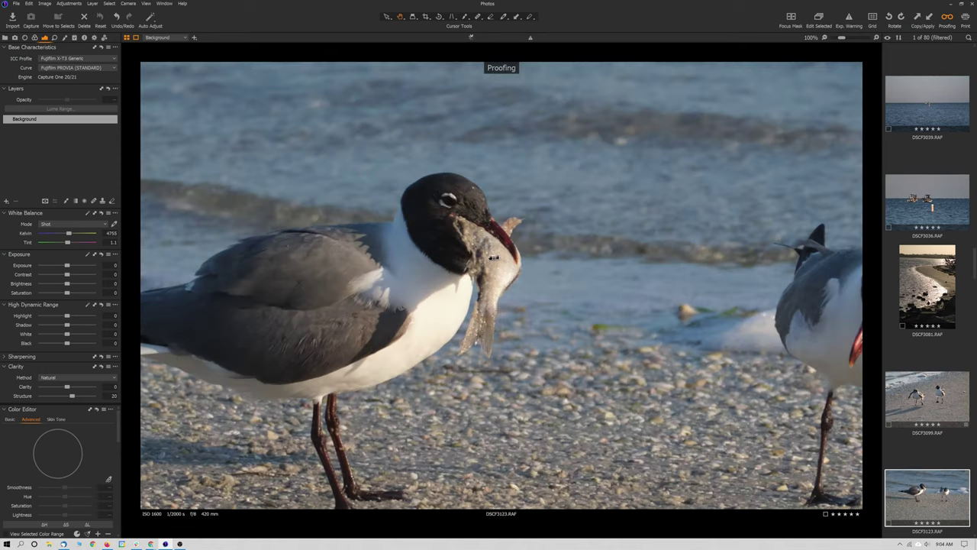
click(490, 259)
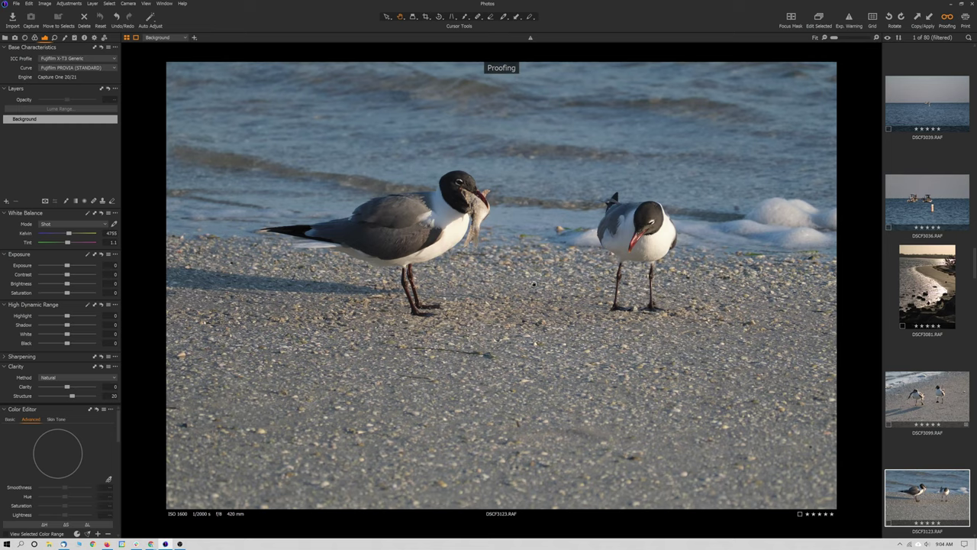
- Inspect the grackle in DSCF3214 at 100%, then advance to the cormorant beach photo DSCF3231
key(Right)
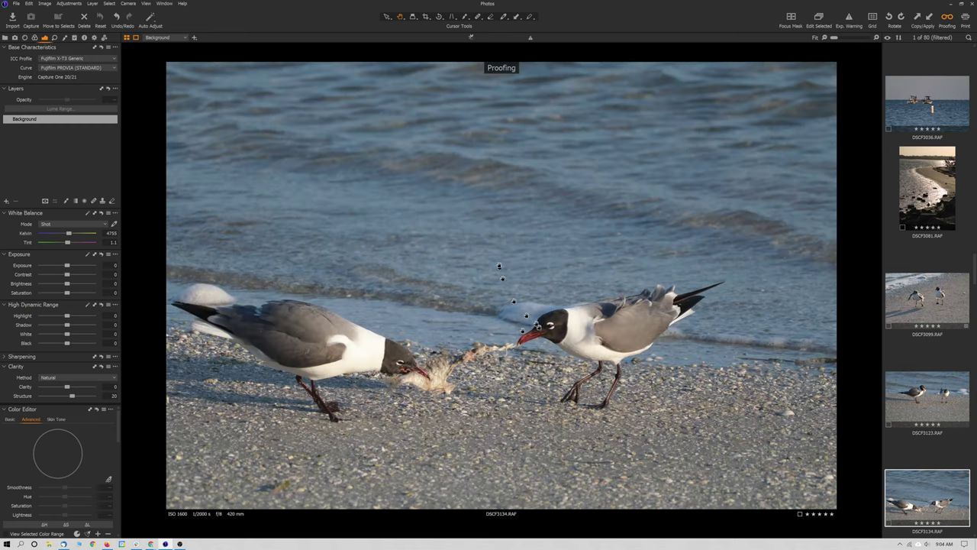
key(Right)
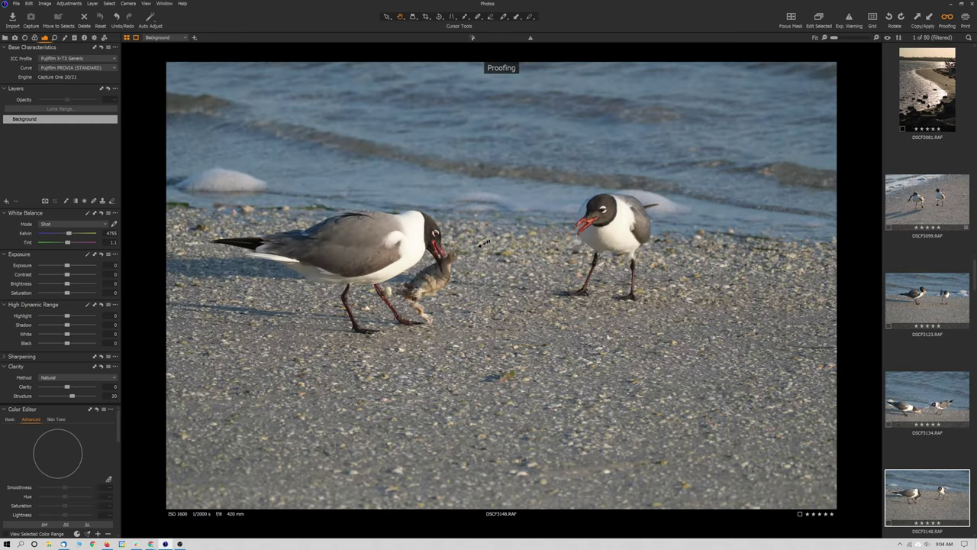
key(Right)
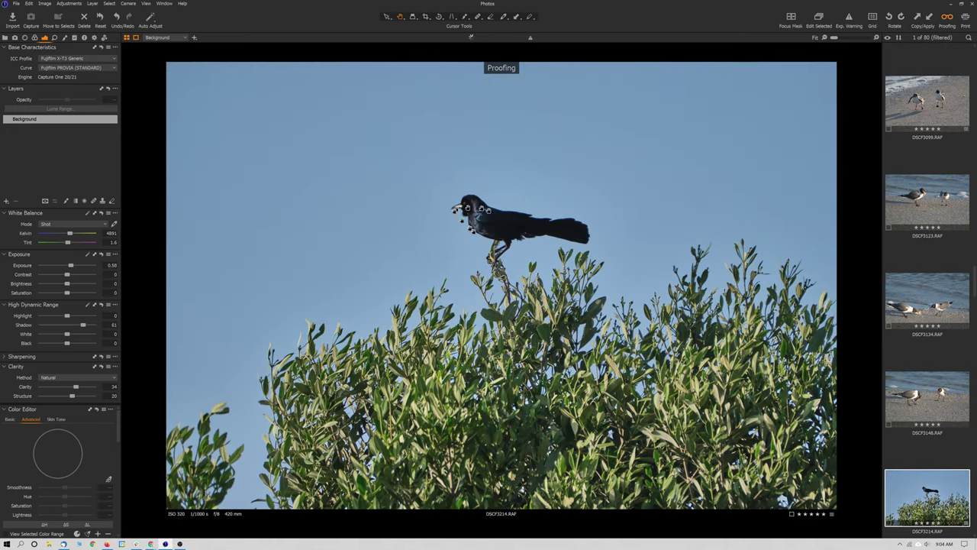
click(485, 218)
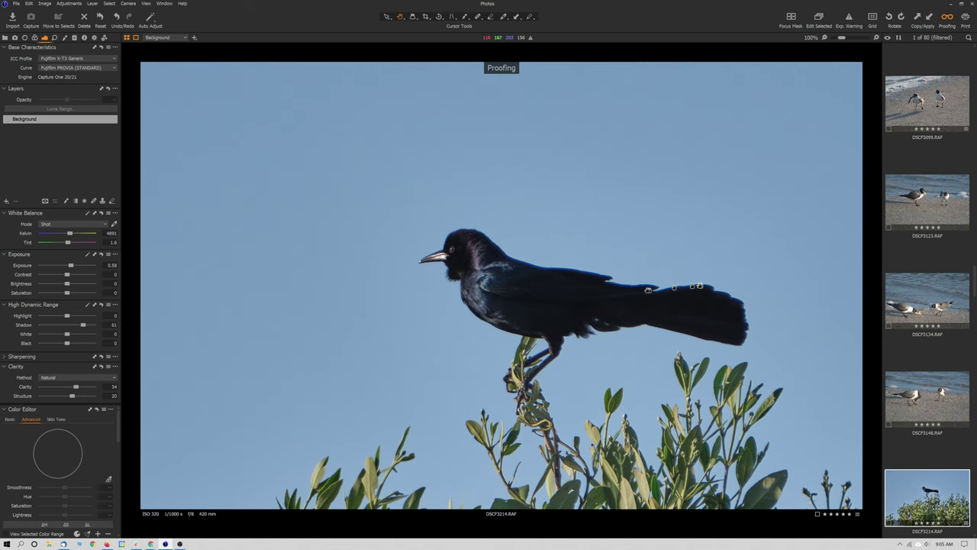
key(ctrl+0)
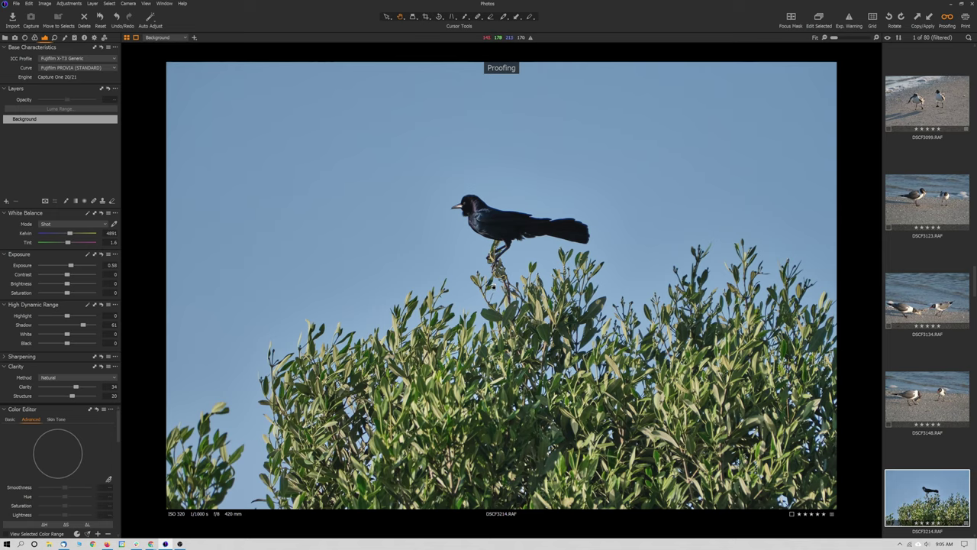
key(Right)
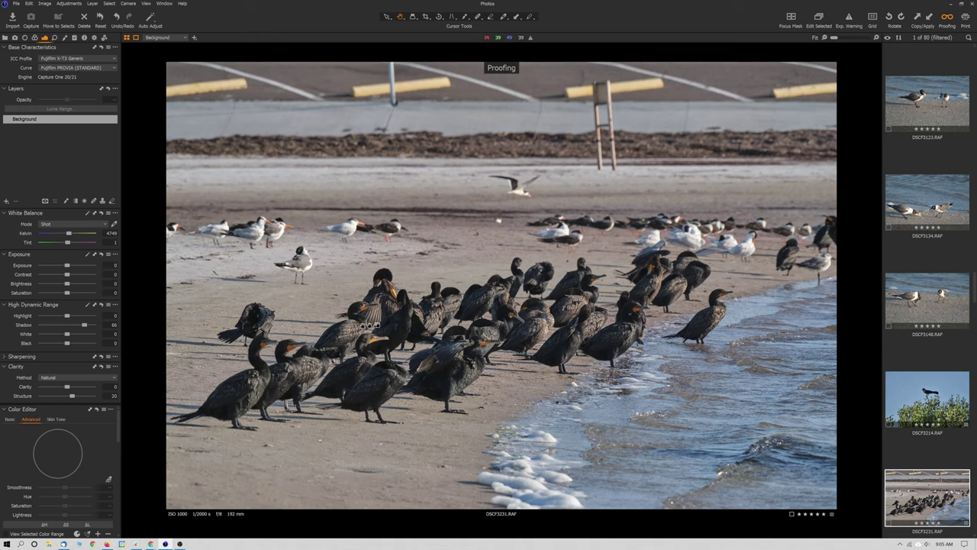
- Pan across the cormorant flock toward the water at 100%, then zoom into the turnstone in DSCF3191
click(361, 329)
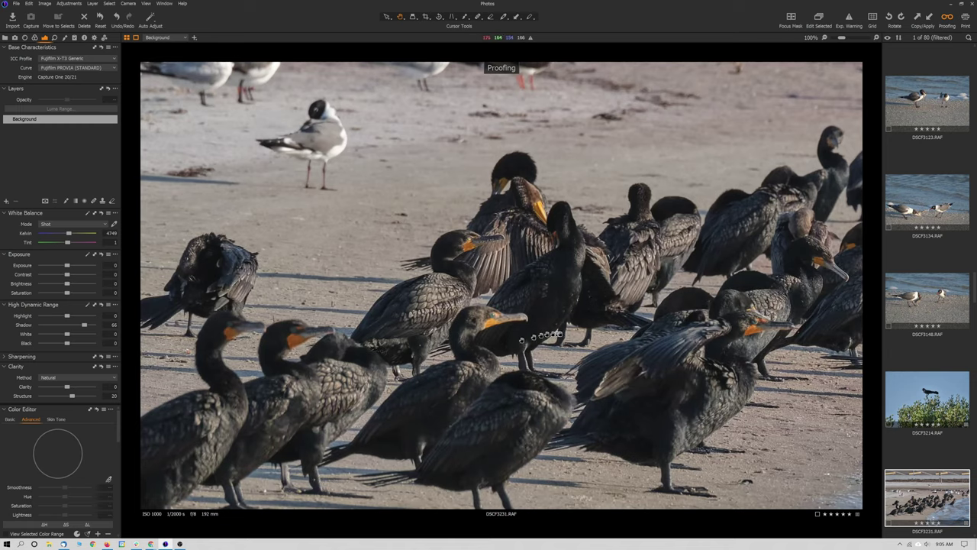
drag(585, 339, 473, 320)
drag(589, 310, 416, 316)
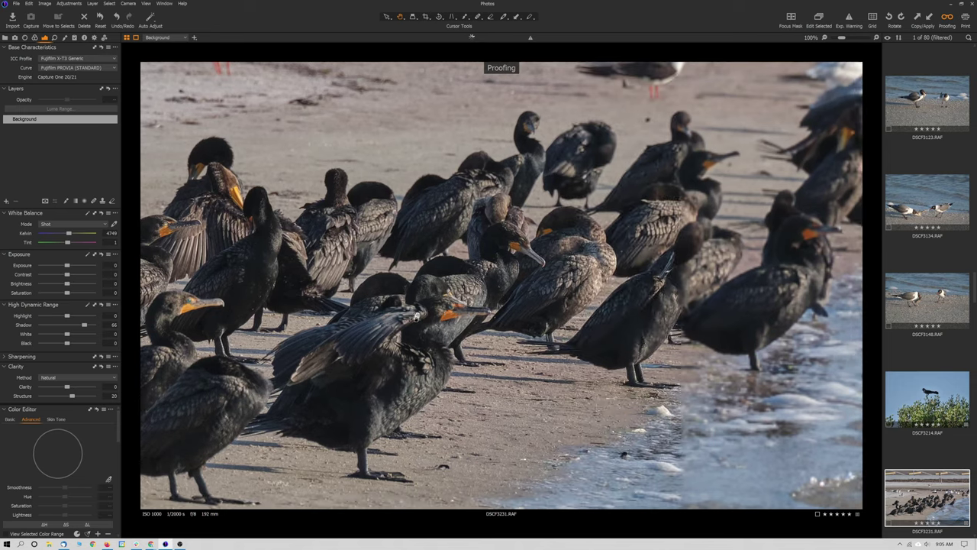
drag(500, 304, 404, 316)
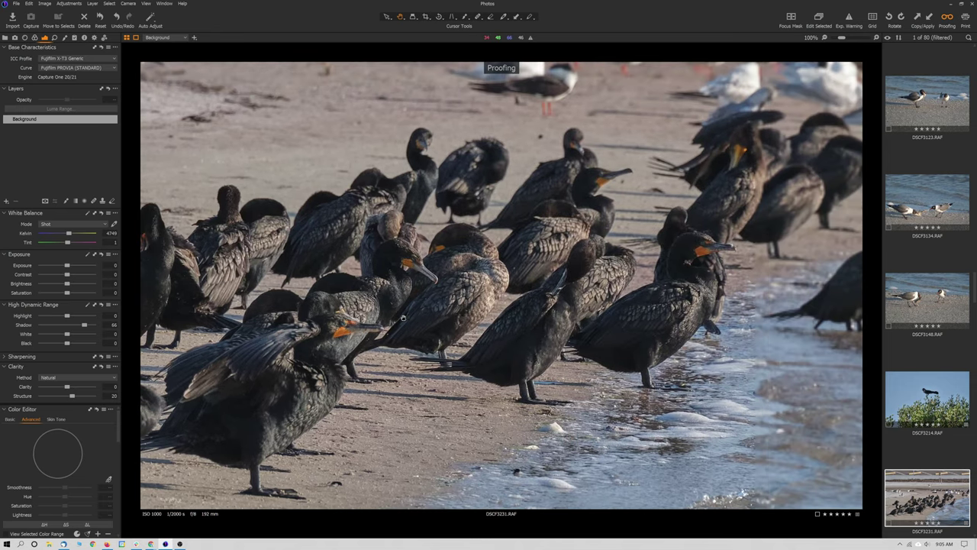
drag(510, 293, 396, 311)
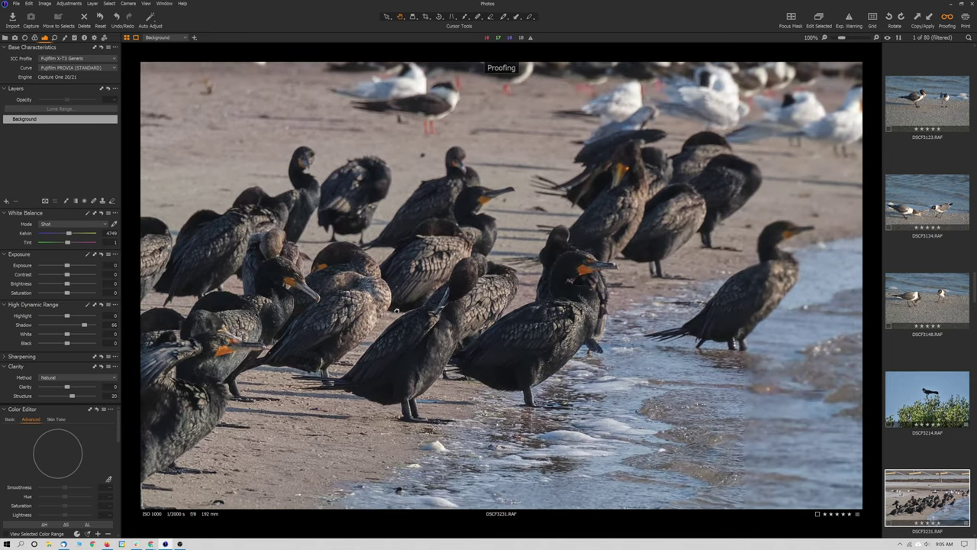
drag(500, 308, 473, 321)
scroll(372, 336, down, 1)
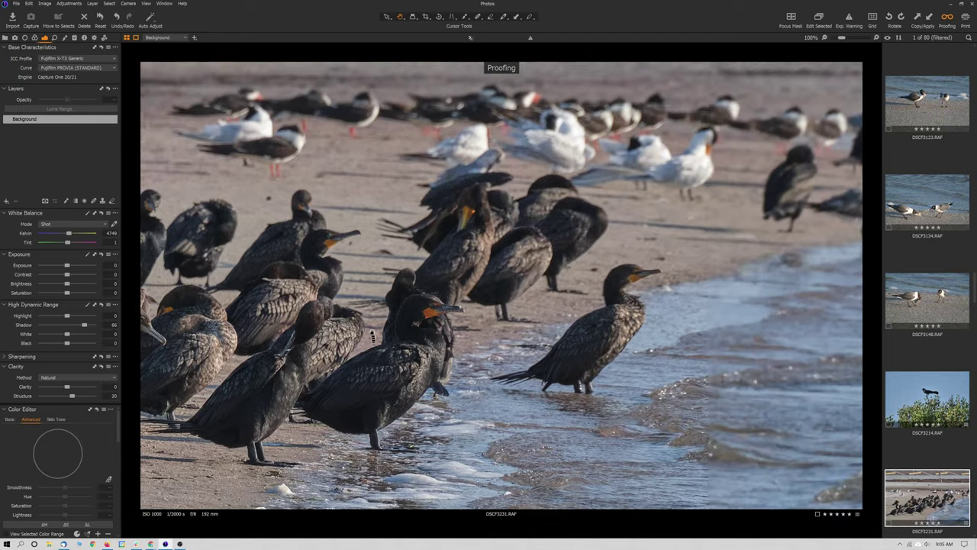
scroll(372, 336, down, 1)
key(Right)
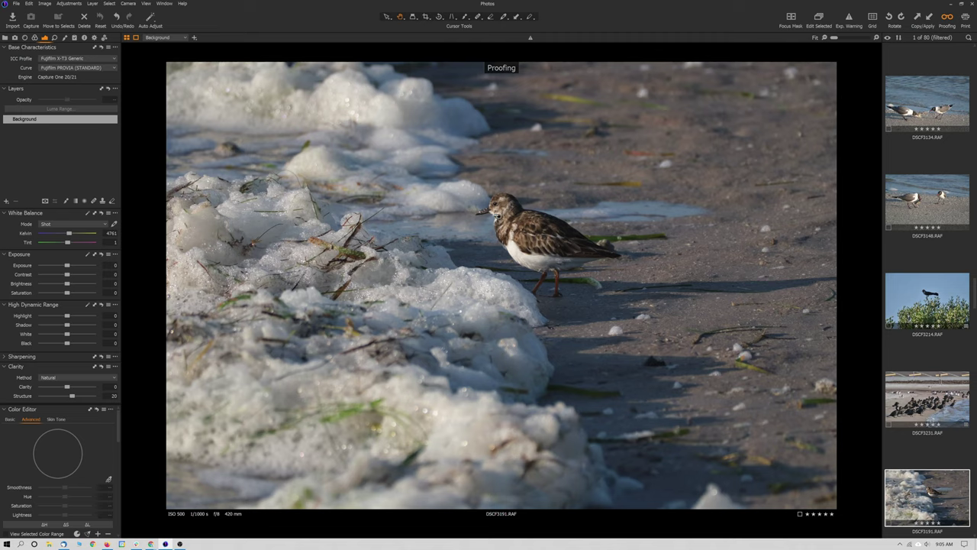
click(496, 213)
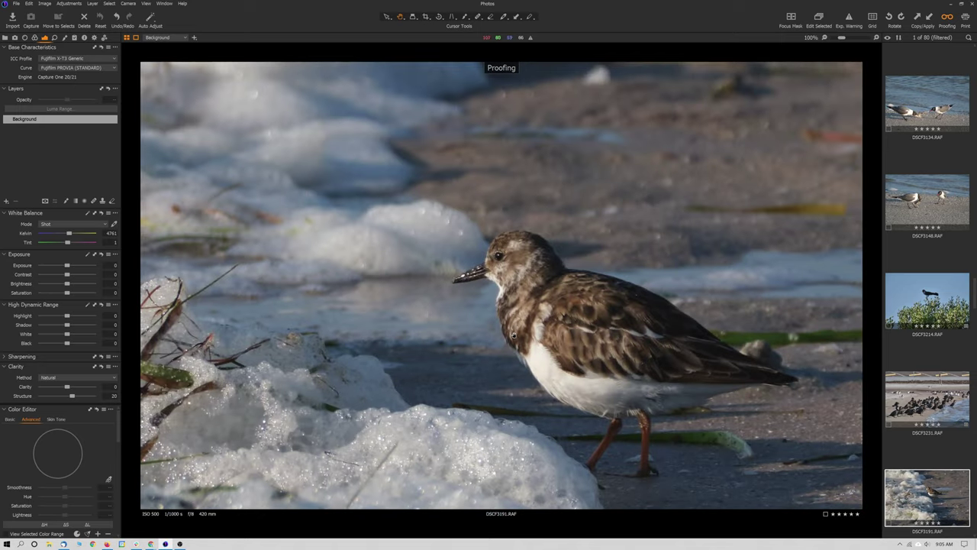
- Return the shorebird to Fit, then check sandpiper DSCF3175 at 100% and back to Fit
click(513, 302)
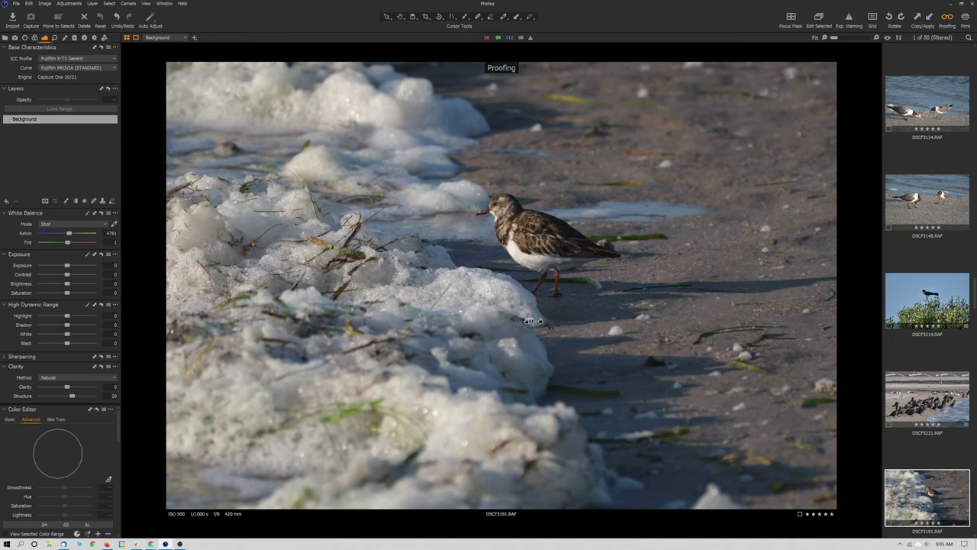
key(Right)
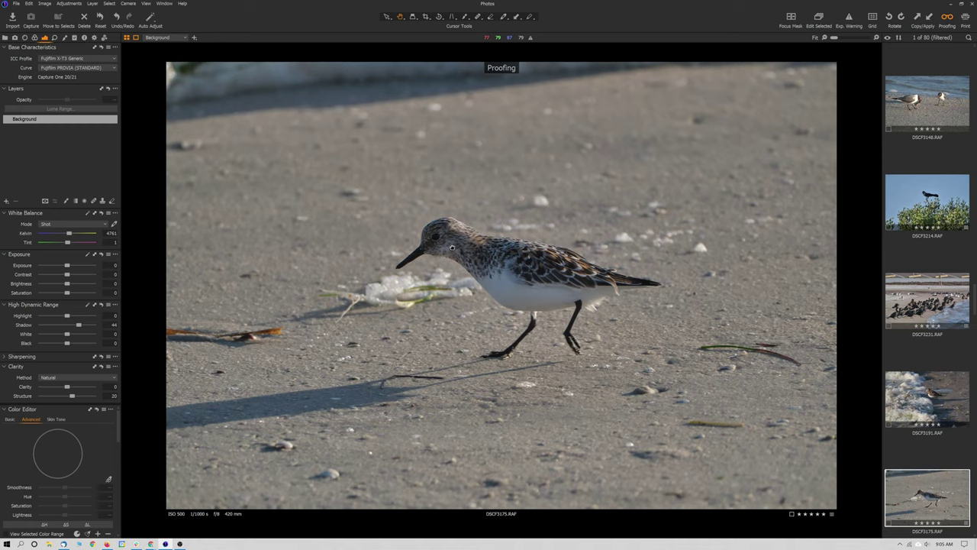
click(452, 247)
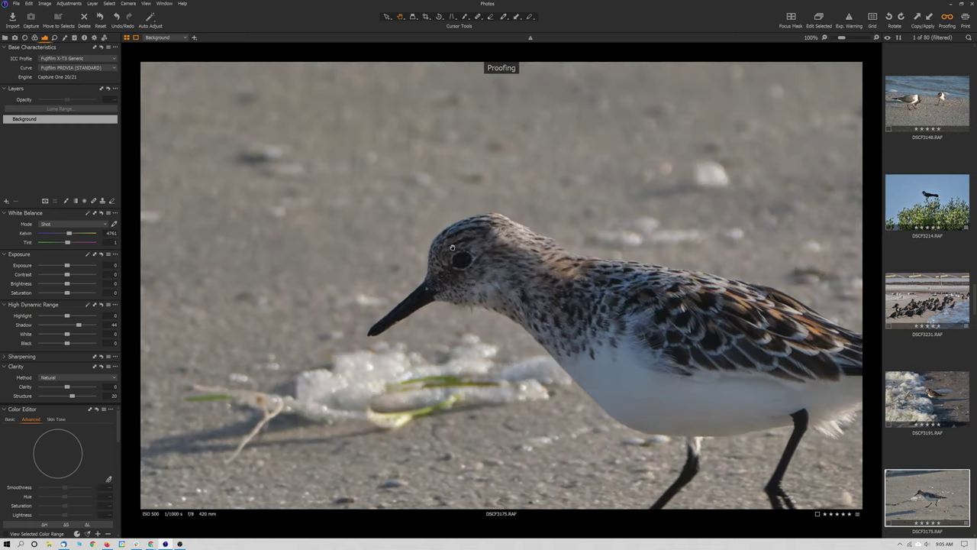
click(544, 294)
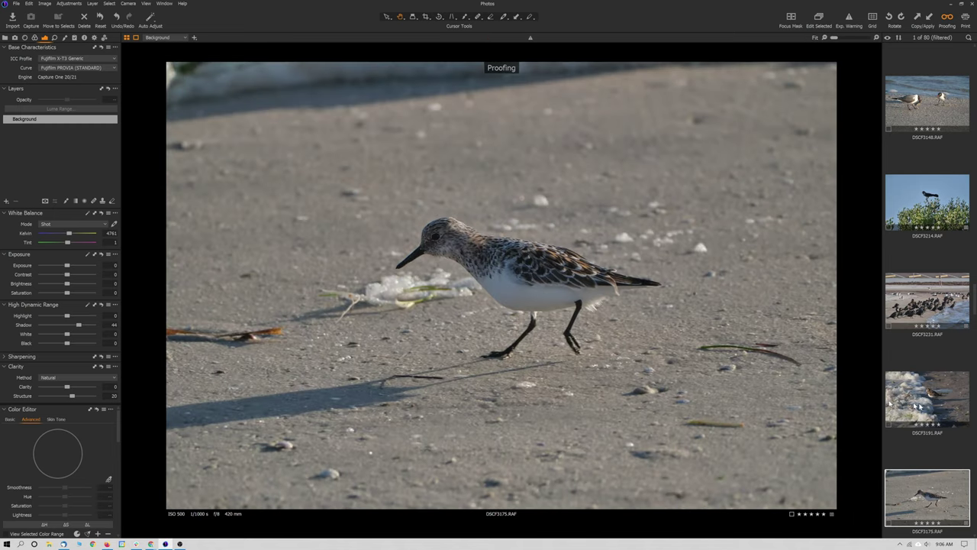
- Check the plover's head at 100% on DSCF3237 and DSCF3252, returning each to Fit
key(Right)
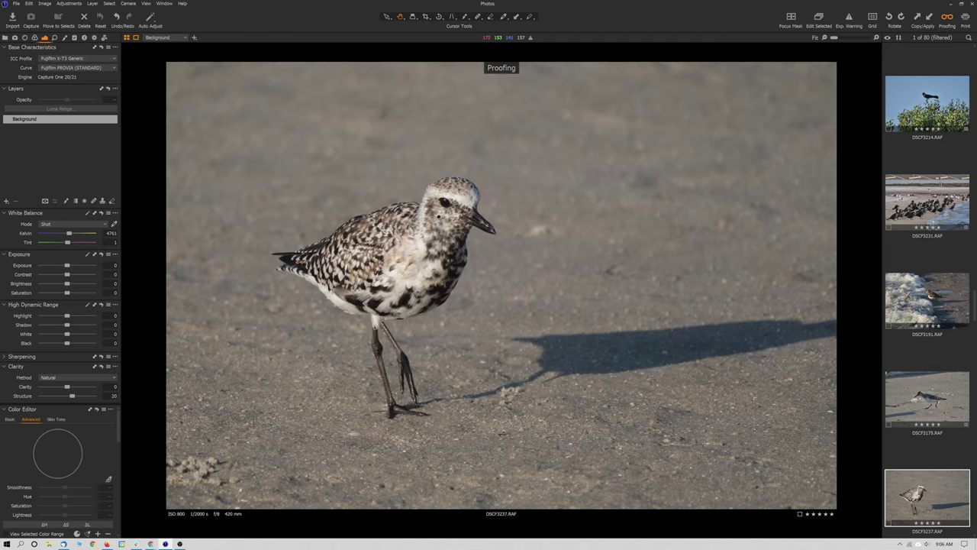
click(441, 216)
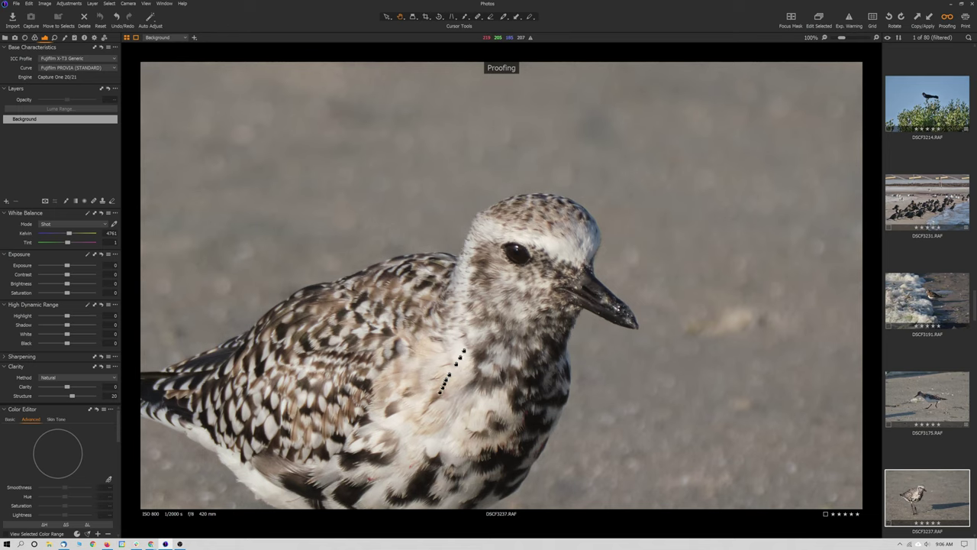
click(485, 336)
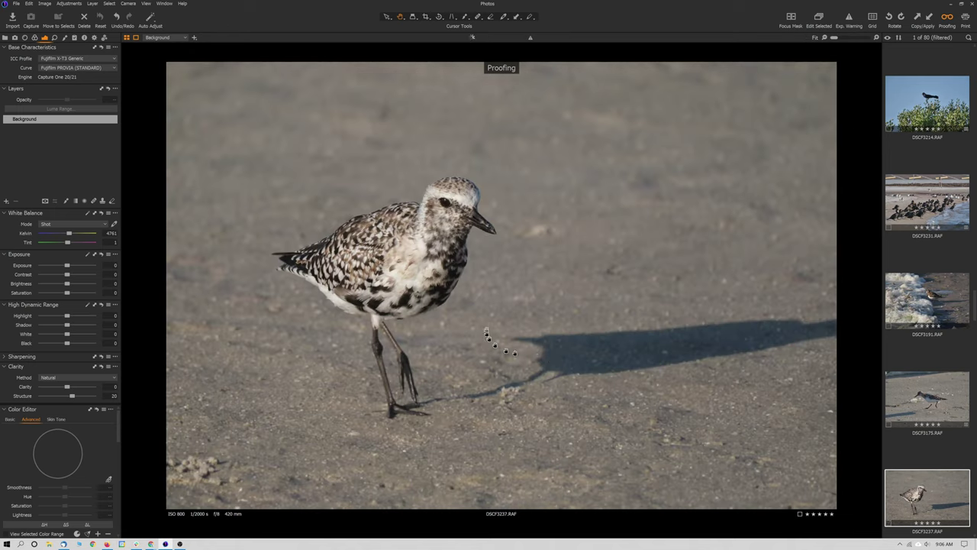
key(Right)
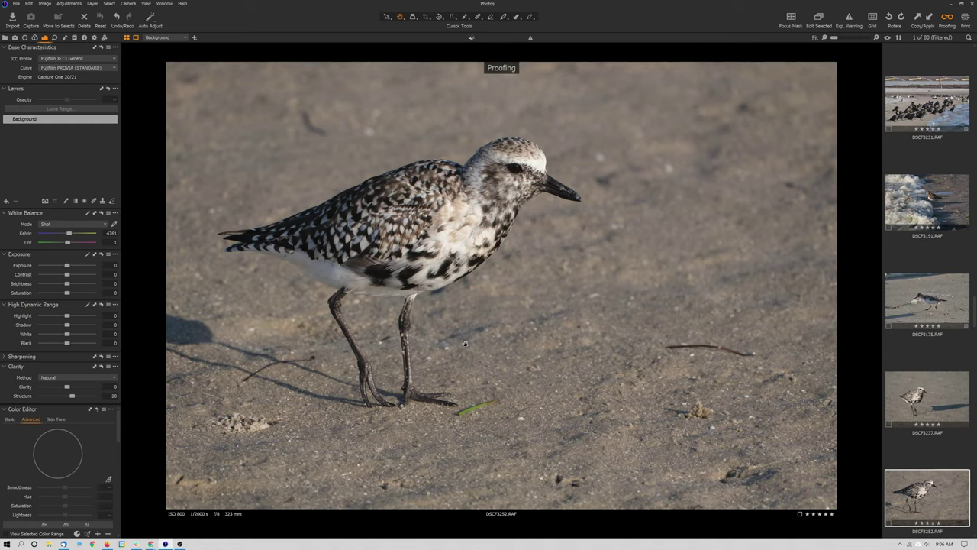
click(482, 190)
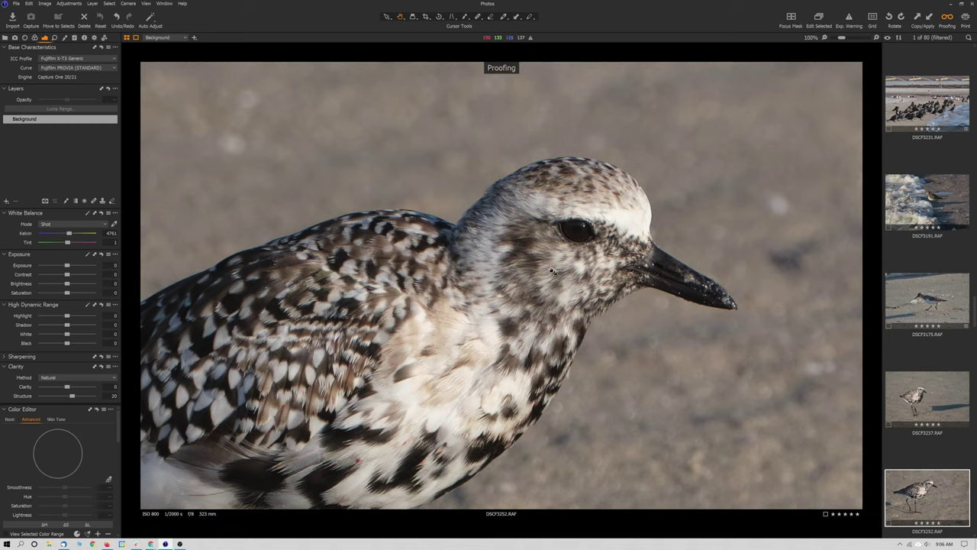
click(552, 270)
- Move to DSCF3261 and frame the plover's head at 100%
key(Right)
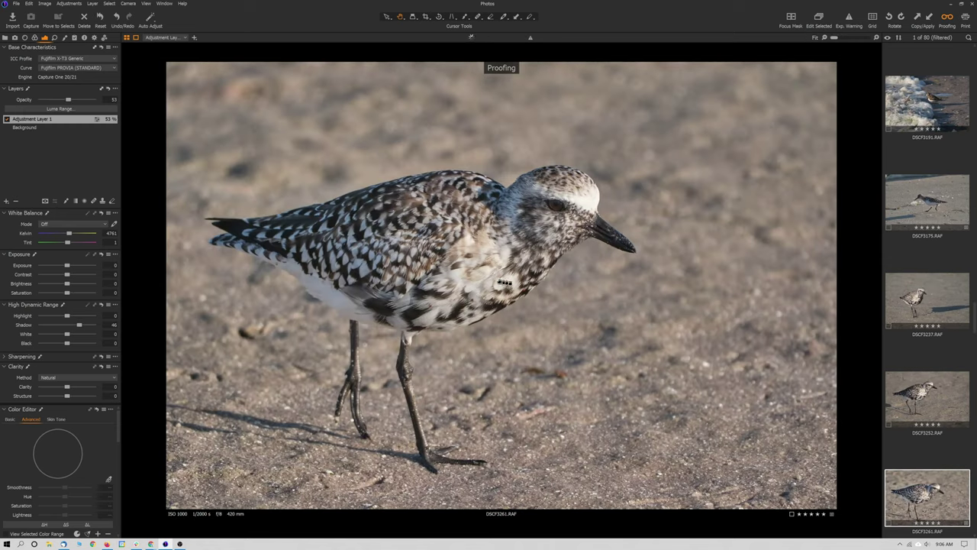
click(523, 226)
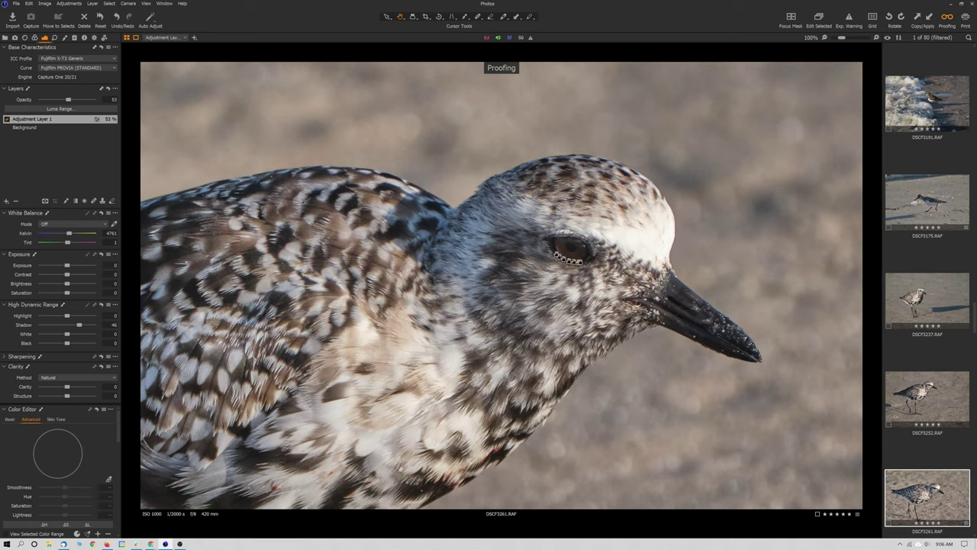
drag(377, 310, 409, 297)
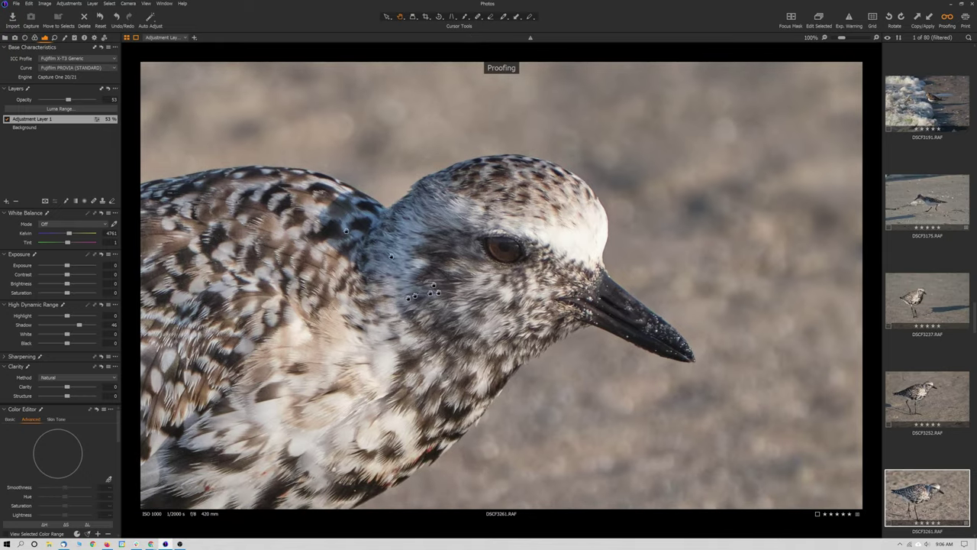
- Select Adjustment Layer 1 and brush-paint its mask over the plover's eye
click(7, 120)
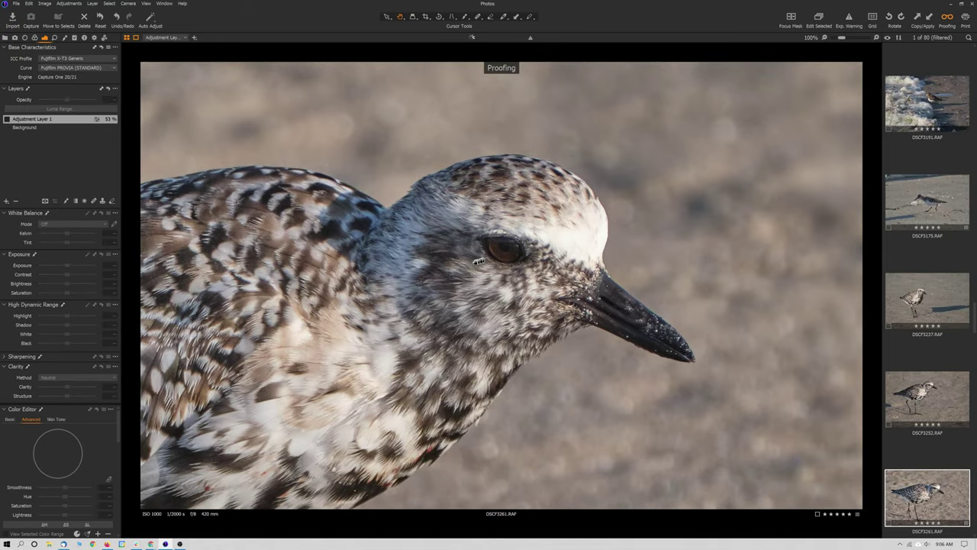
key(b)
click(464, 16)
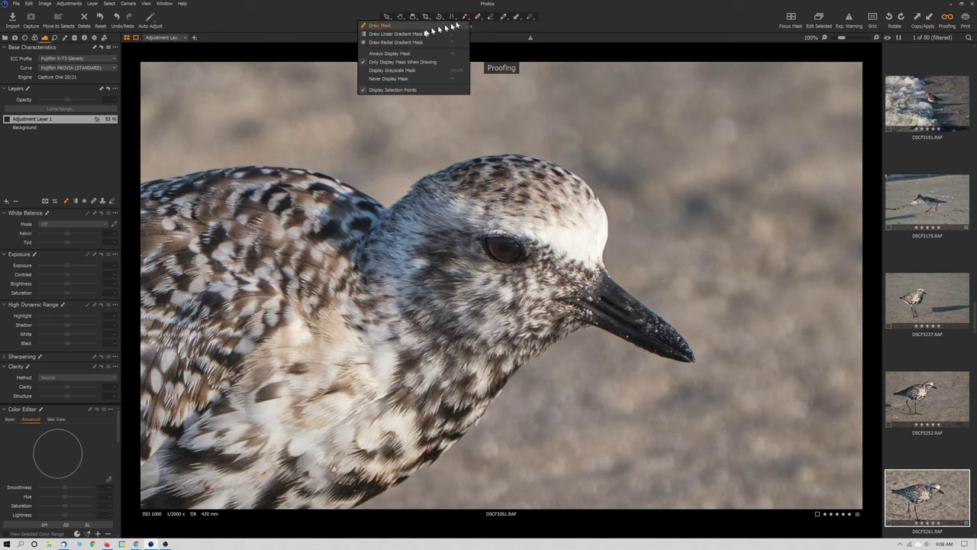
click(379, 25)
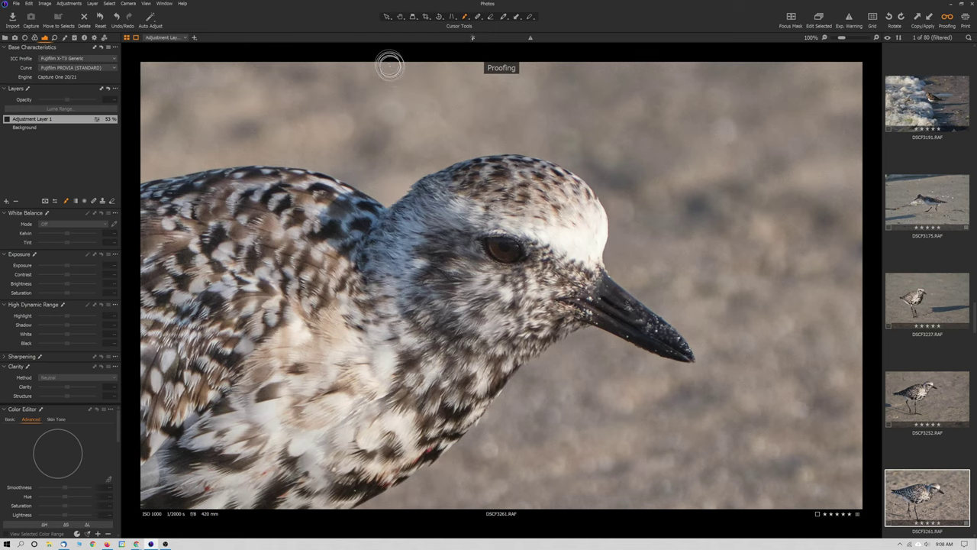
double_click(52, 120)
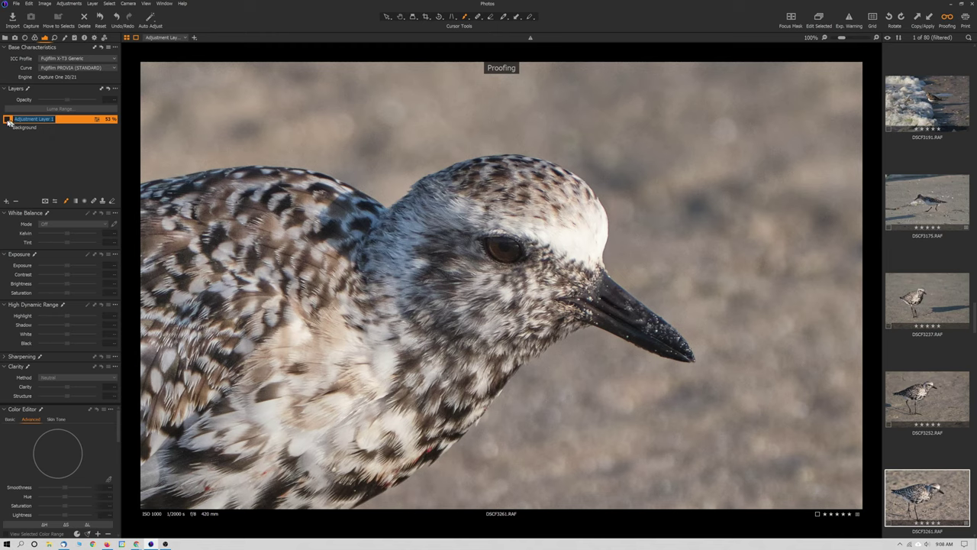
mouse_move(497, 250)
mouse_down()
mouse_move(507, 249)
mouse_move(458, 229)
mouse_up()
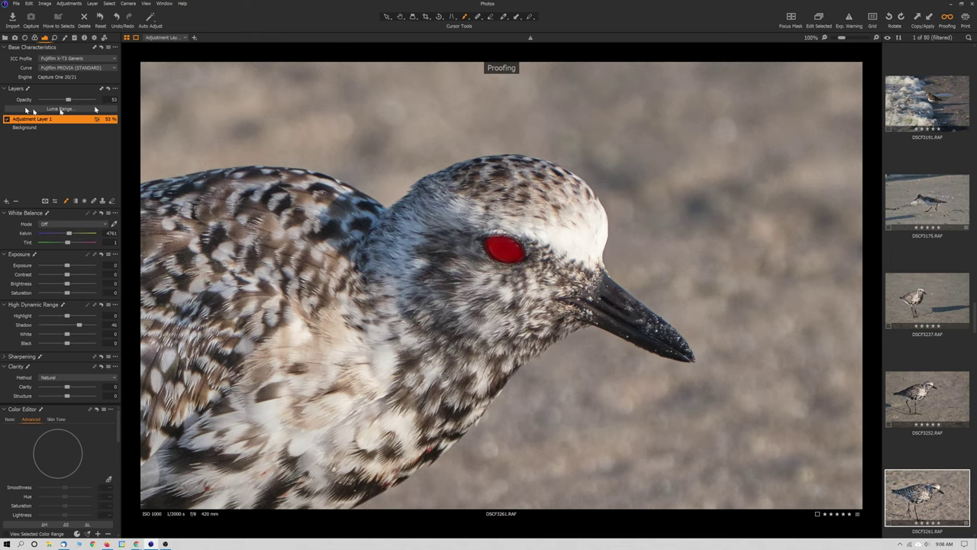
- Set mask display to Only Display Mask When Drawing, compare Adjustment Layer 1 off and on, then Fit
click(464, 17)
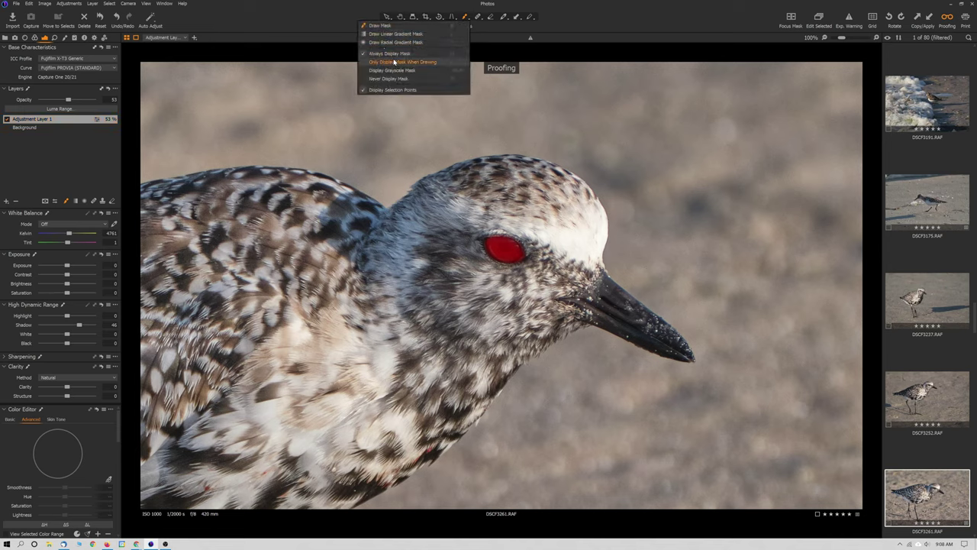
click(385, 62)
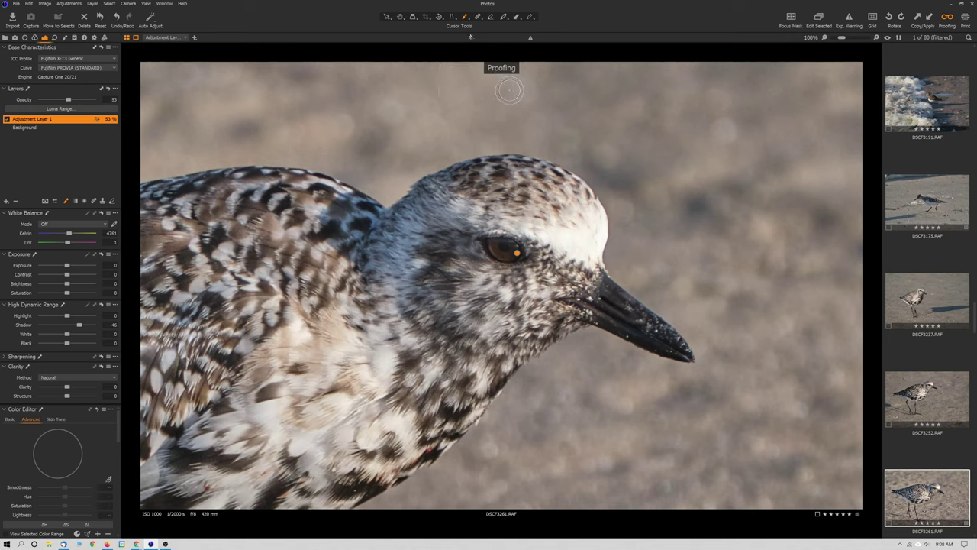
click(400, 16)
click(7, 119)
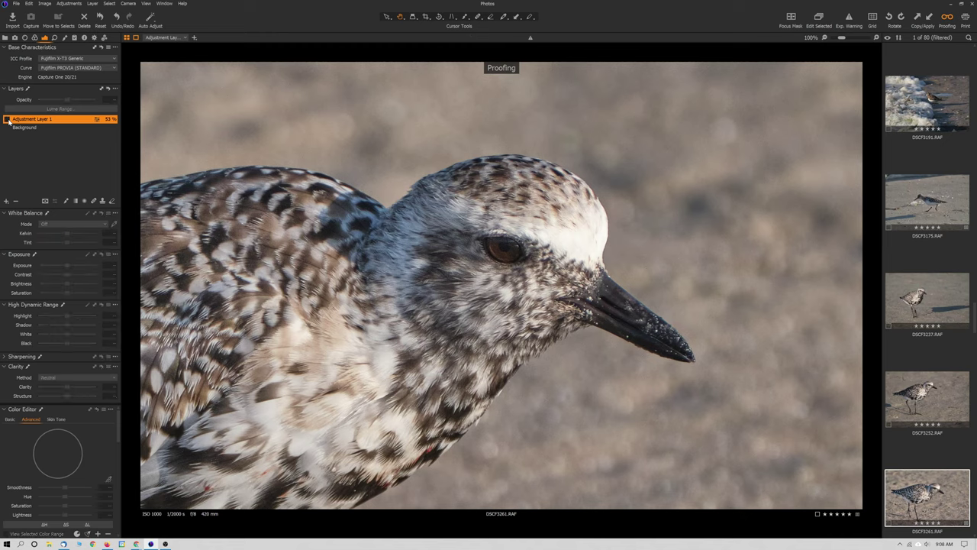
click(7, 119)
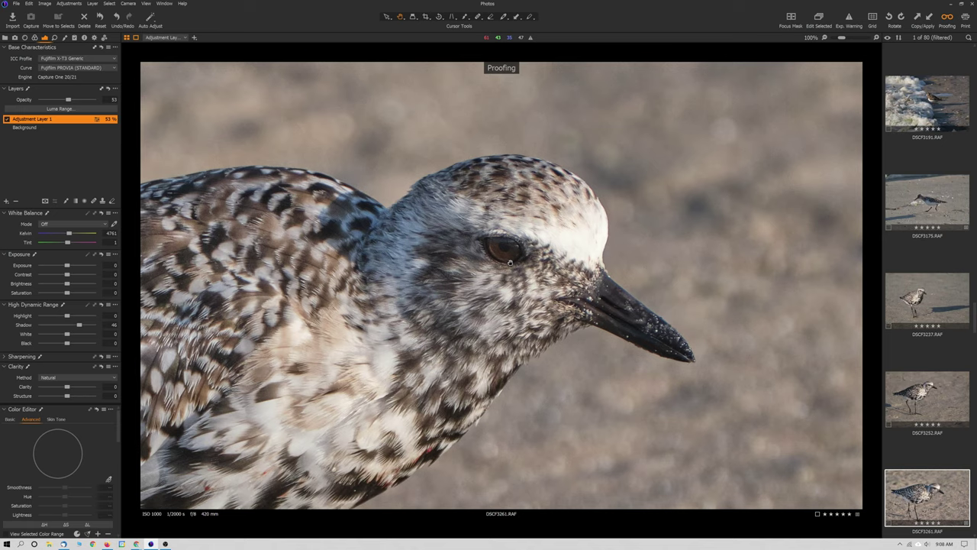
click(510, 262)
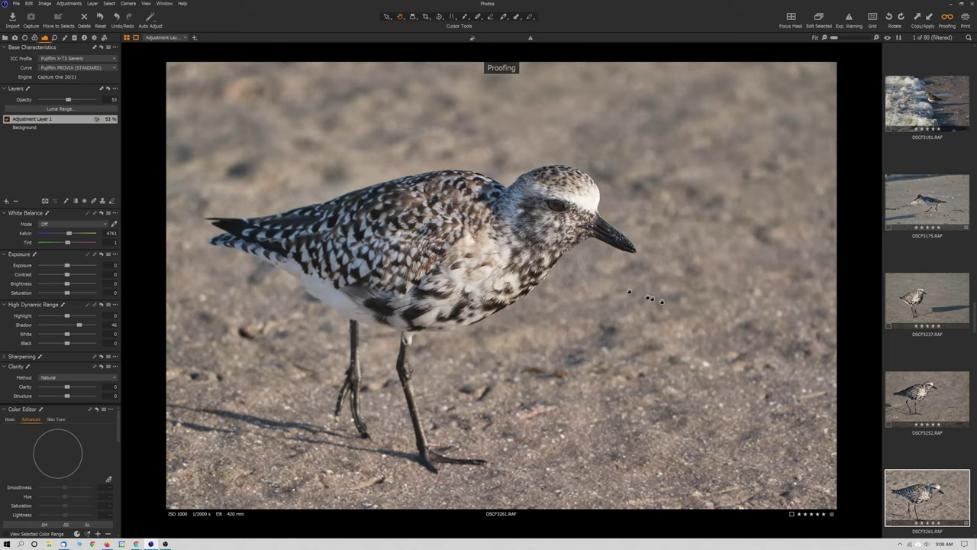
- Move to DSCF2988, inspect the plover at 100%, then zoom back out to Fit
scroll(926, 375, down, 3)
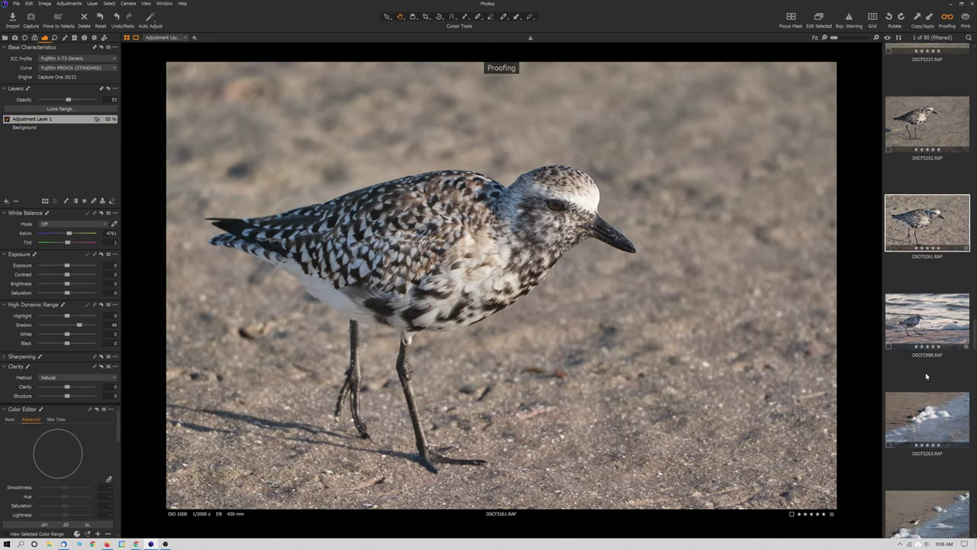
scroll(926, 376, down, 1)
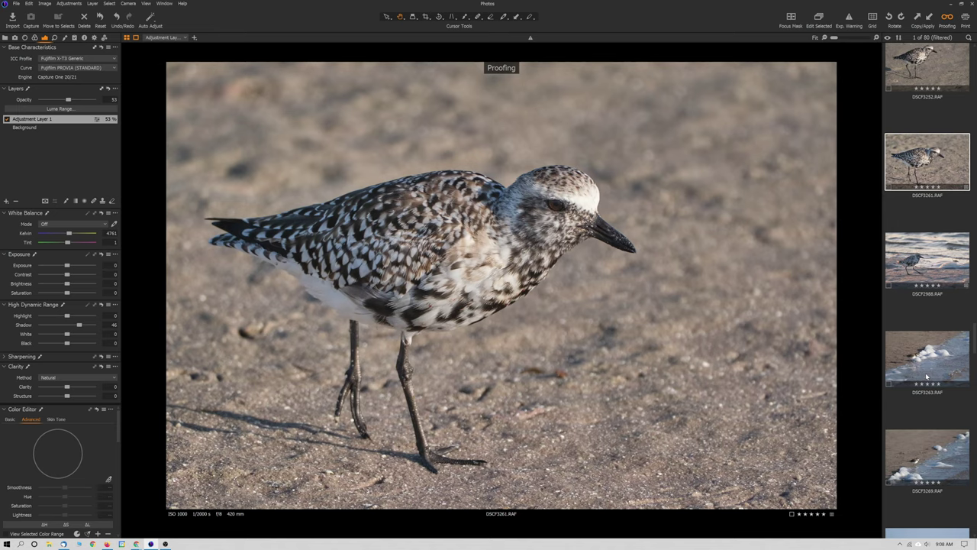
key(Down)
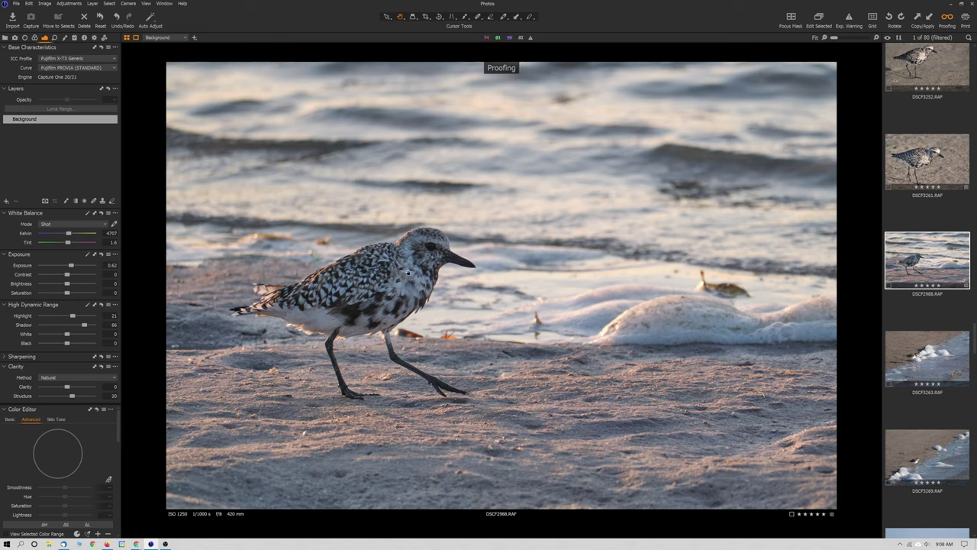
click(428, 260)
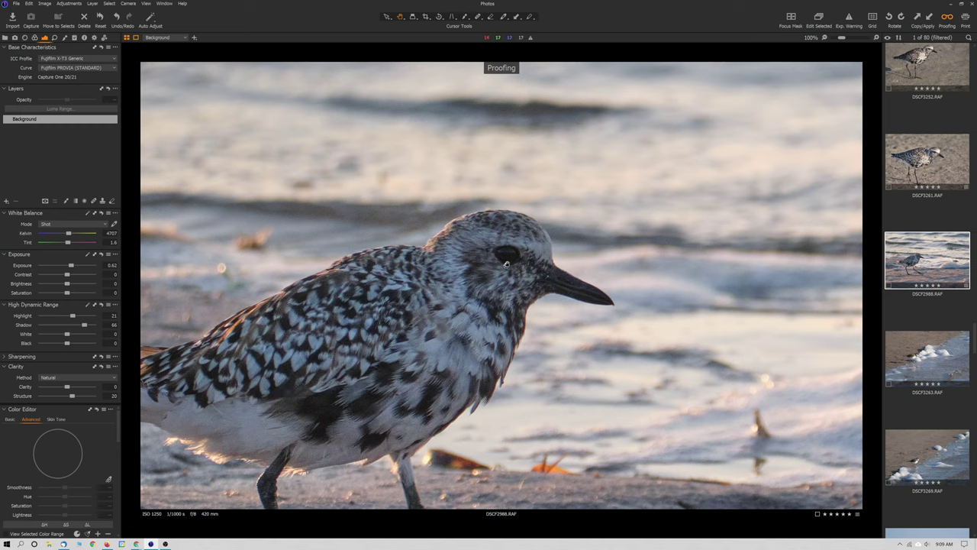
scroll(506, 264, down, 1)
scroll(501, 288, down, 1)
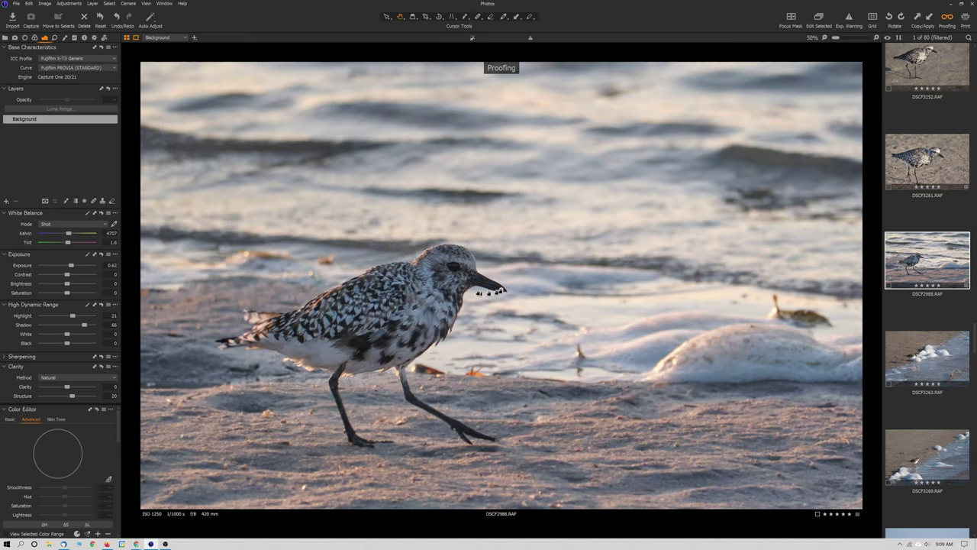
scroll(466, 290, down, 1)
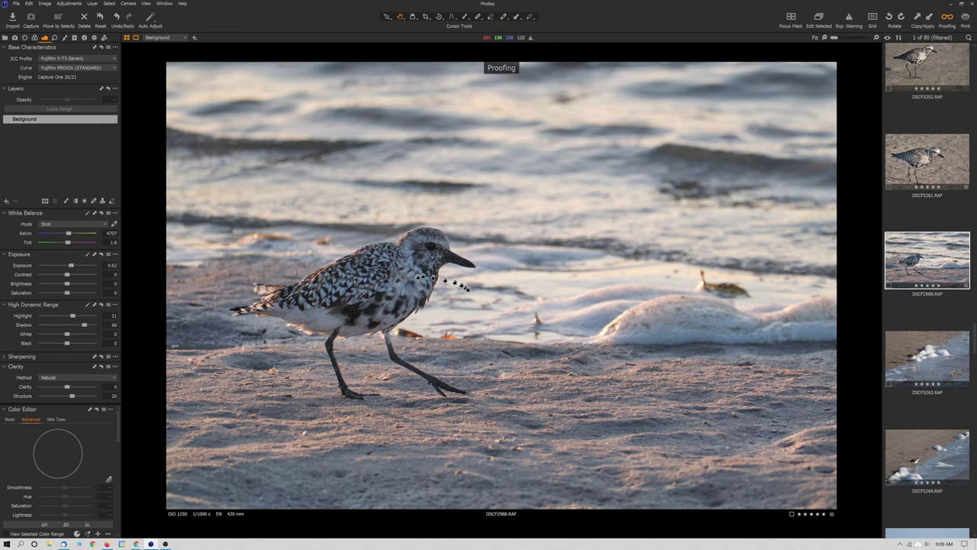
- Check plovers DSCF3263 and DSCF3269 at 100% and back to Fit, then advance to DSCF3304
key(Right)
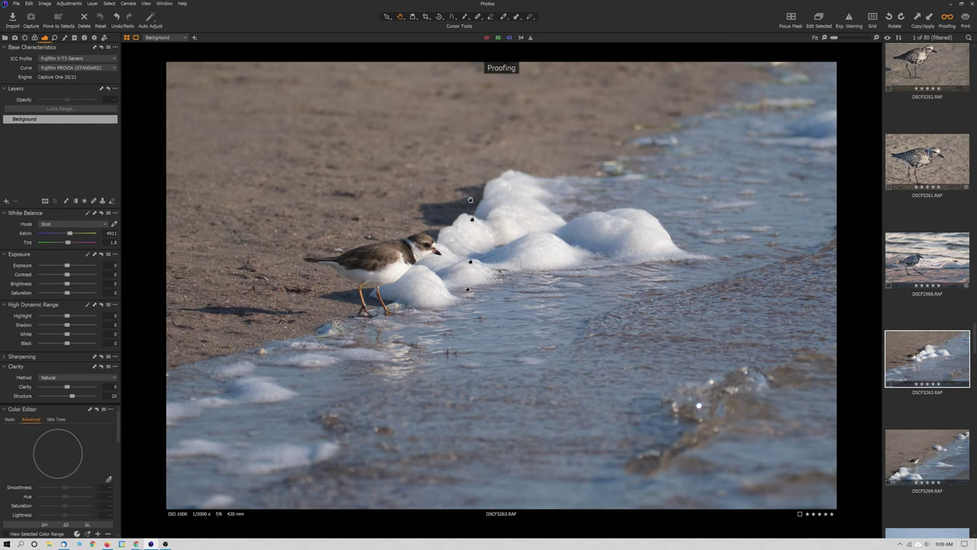
double_click(413, 264)
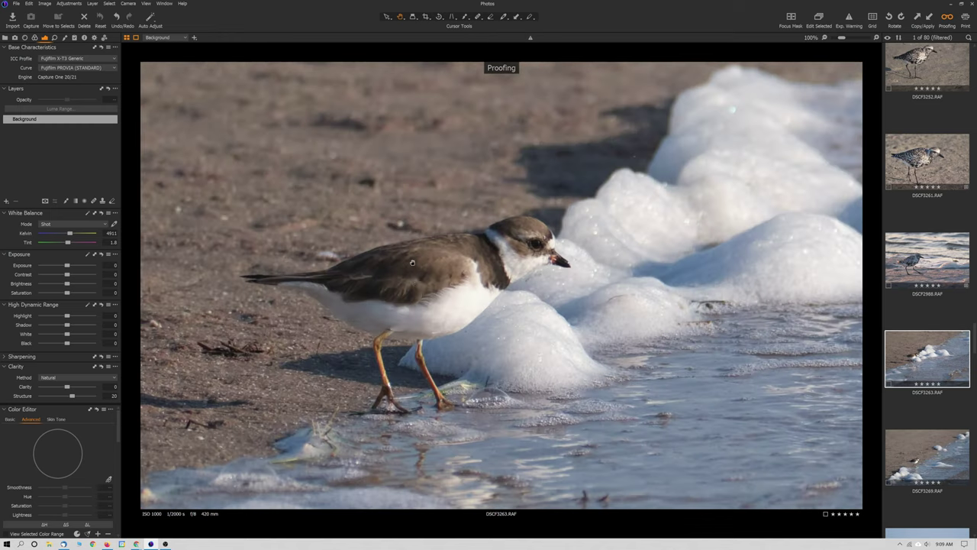
double_click(499, 258)
key(Right)
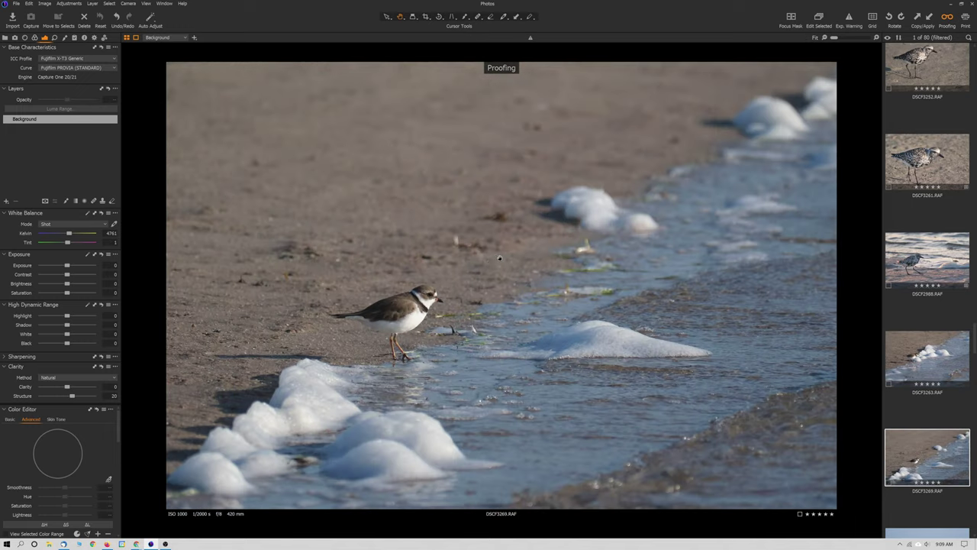
double_click(412, 304)
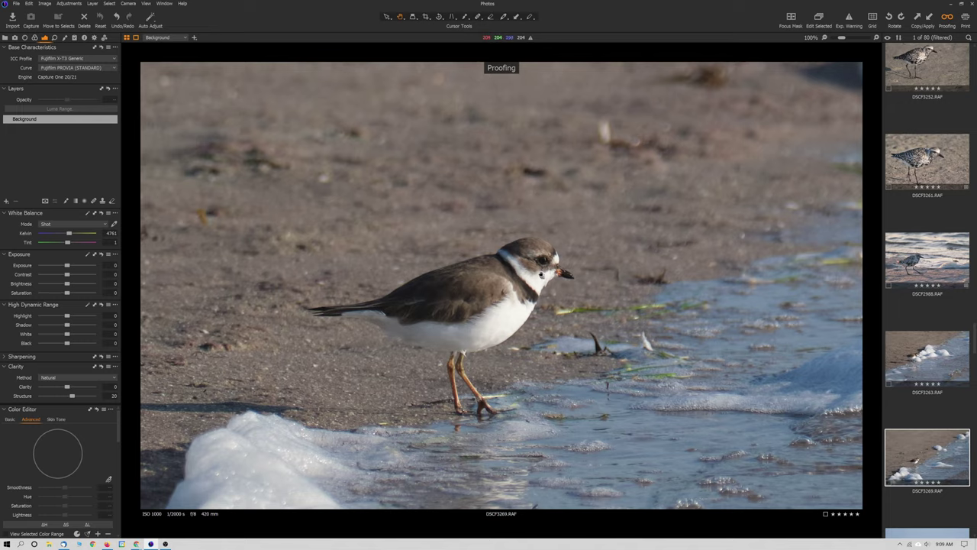
double_click(533, 272)
key(Right)
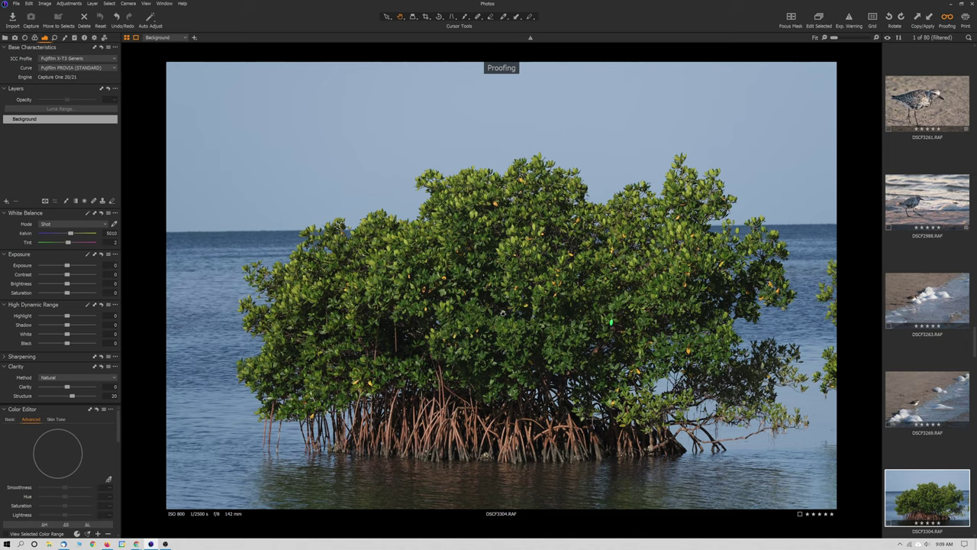
- Inspect the mangrove roots and foliage at 100%, panning toward the water, then zoom back out
click(493, 414)
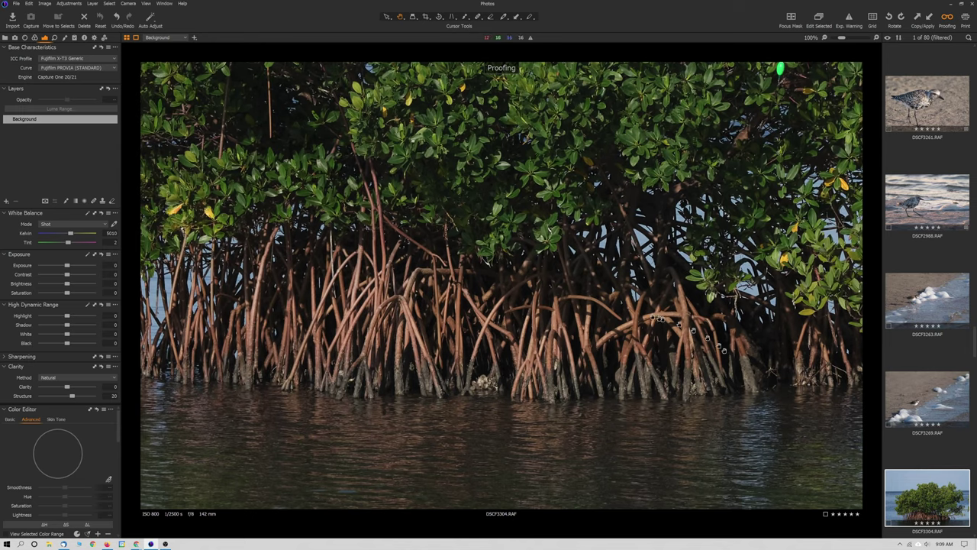
key(ctrl+0)
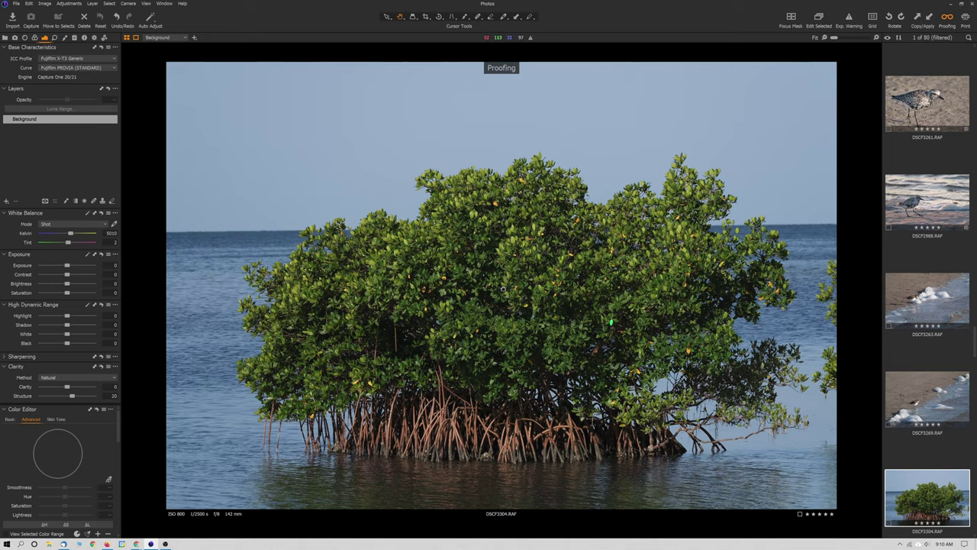
click(516, 301)
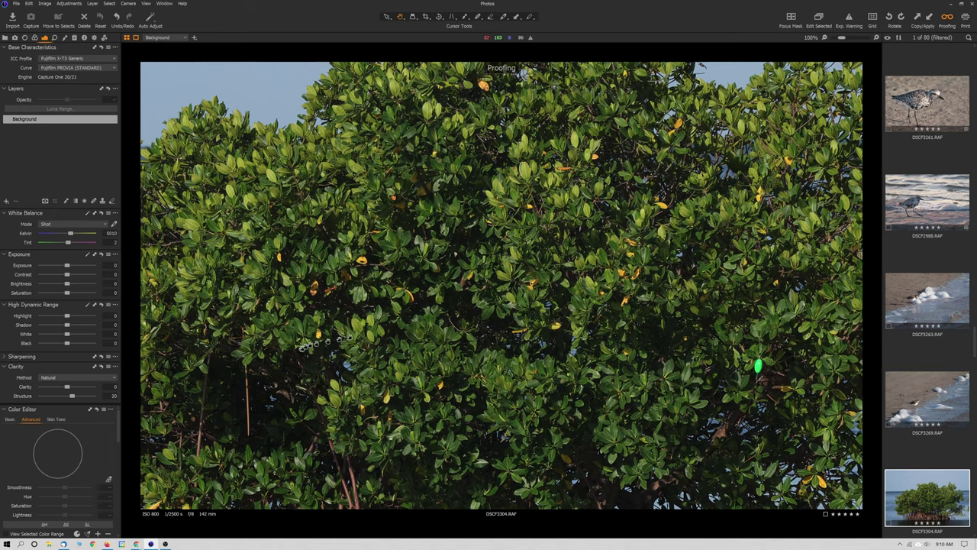
drag(533, 303, 307, 304)
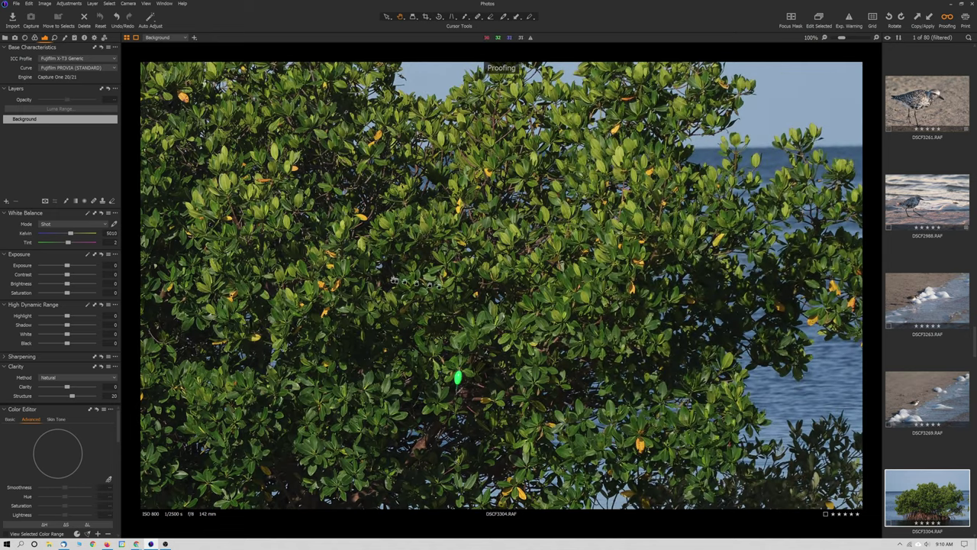
scroll(442, 287, down, 1)
scroll(499, 277, down, 1)
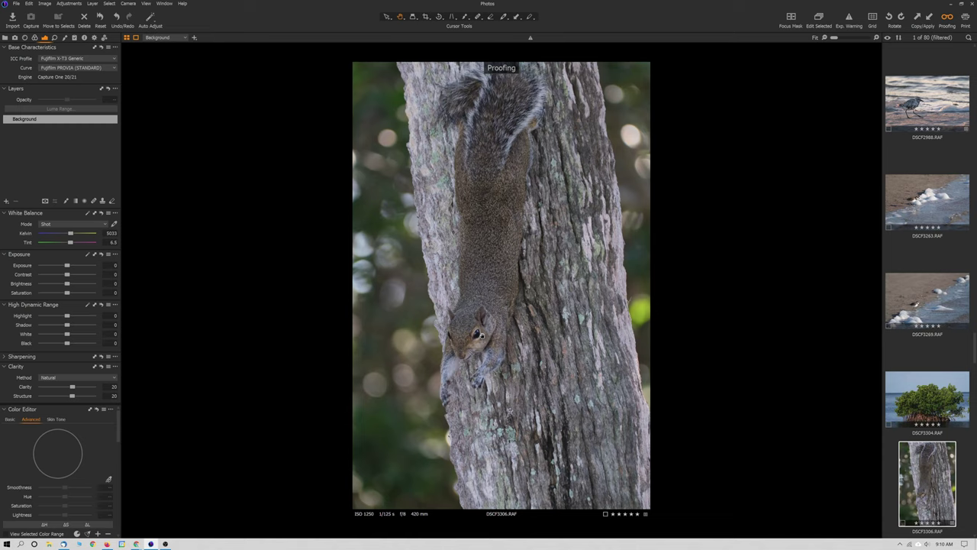
- Inspect squirrel DSCF3306 at 100%, panning across its face and body, then return to Fit
click(478, 333)
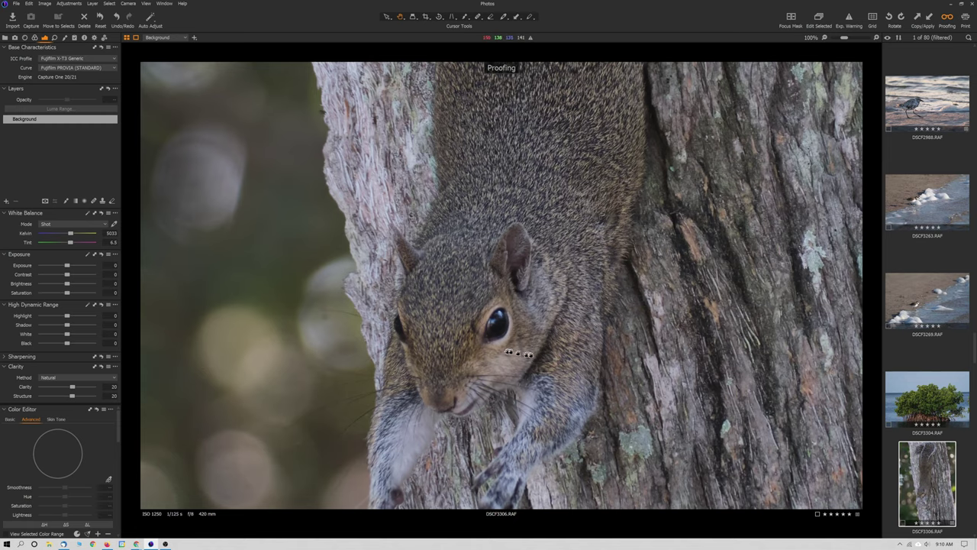
drag(513, 355, 523, 293)
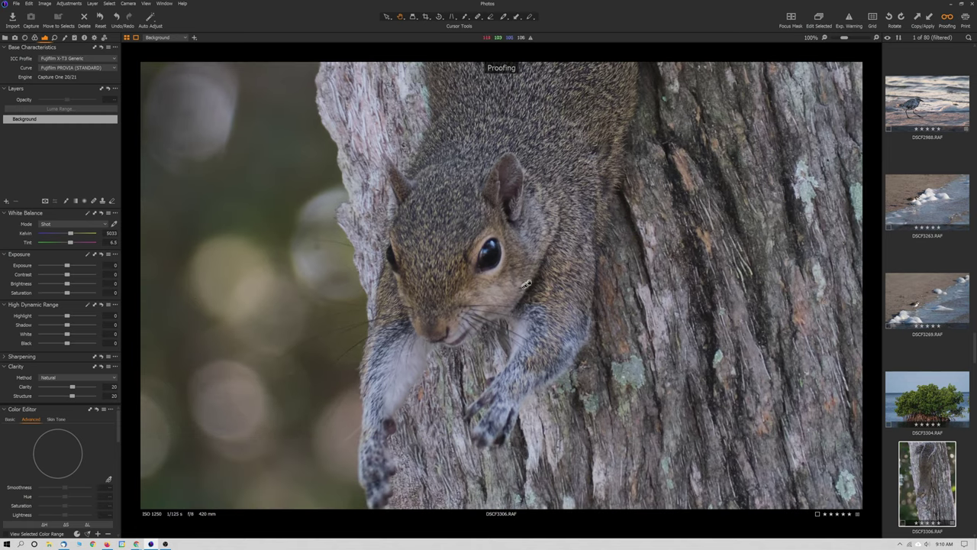
drag(543, 141, 720, 310)
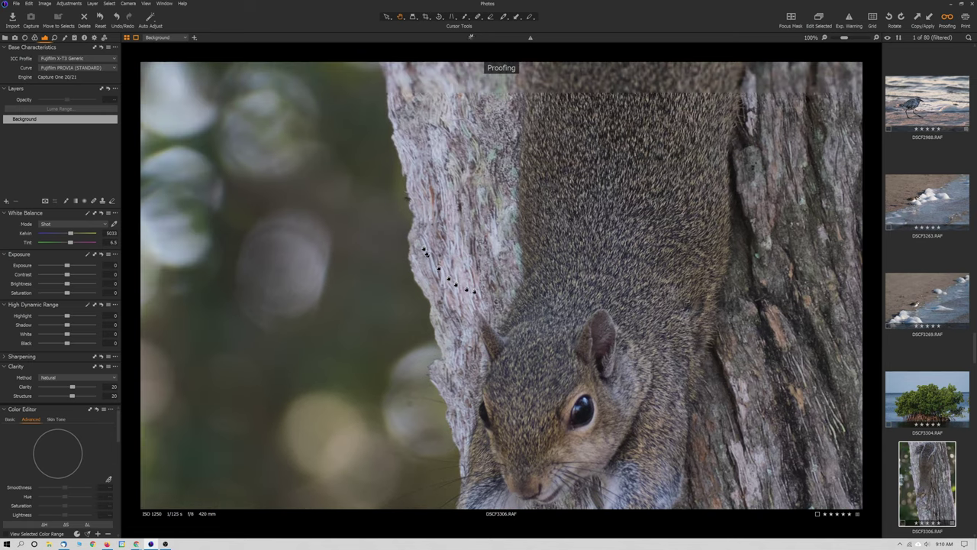
drag(425, 251, 445, 406)
drag(451, 439, 451, 174)
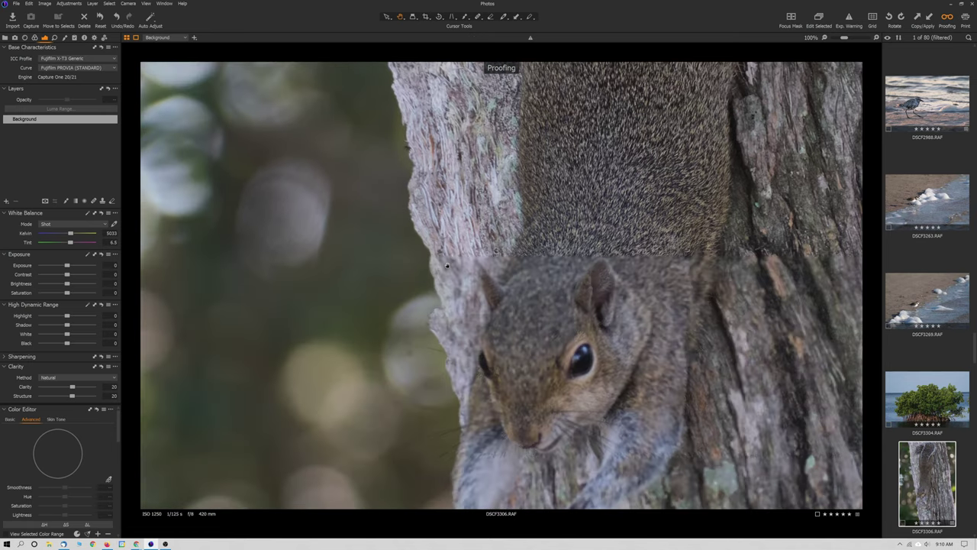
key(ctrl+0)
scroll(947, 436, down, 3)
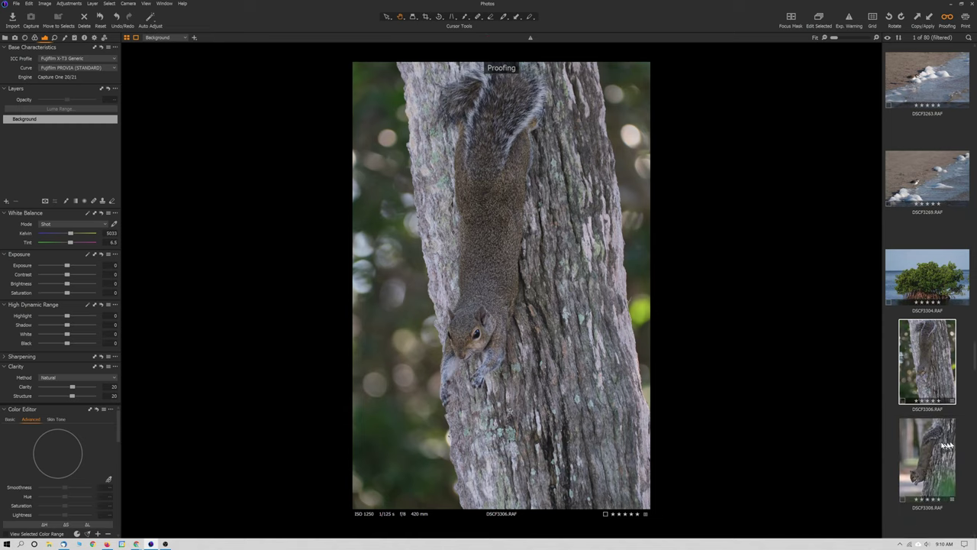
- Check squirrel DSCF3308's head at 100% and back to Fit, then advance to osprey DSCF3331
click(923, 416)
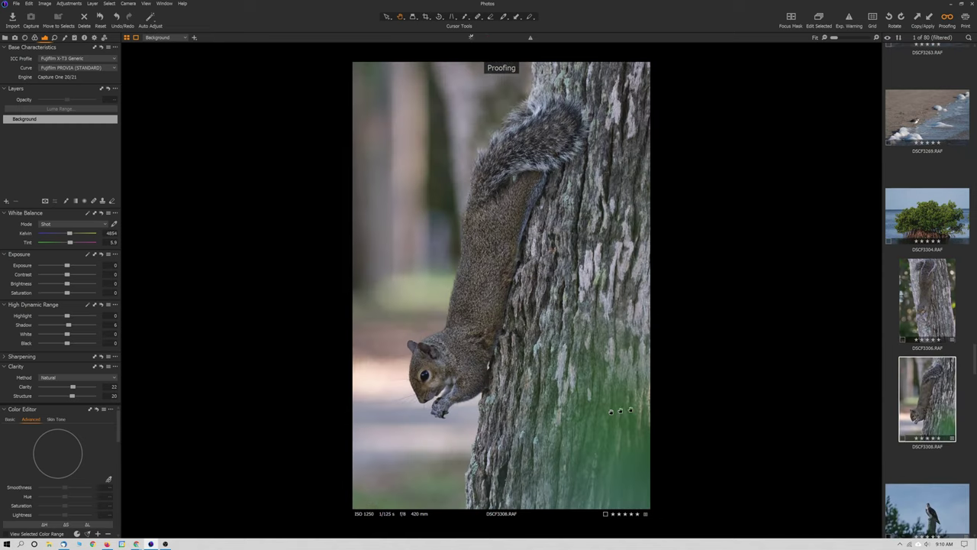
click(441, 370)
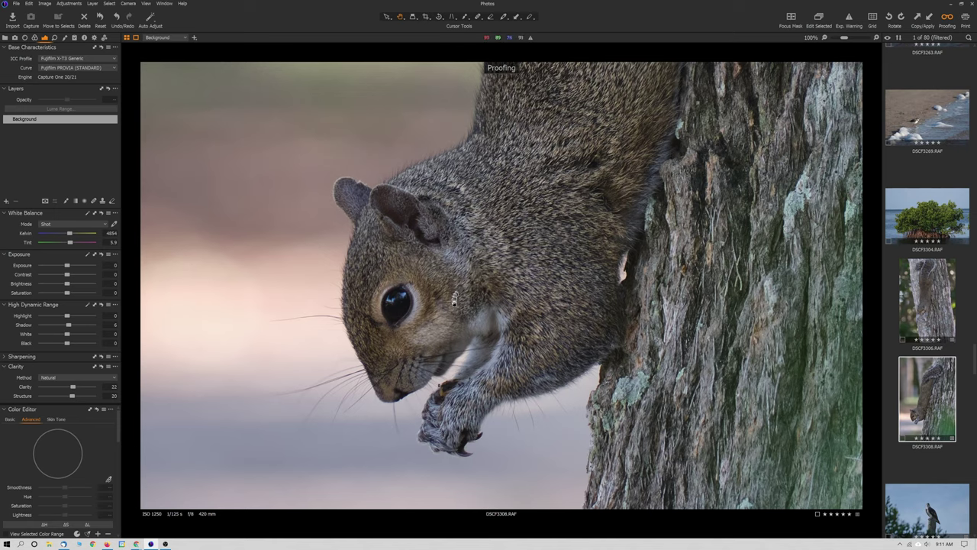
click(546, 269)
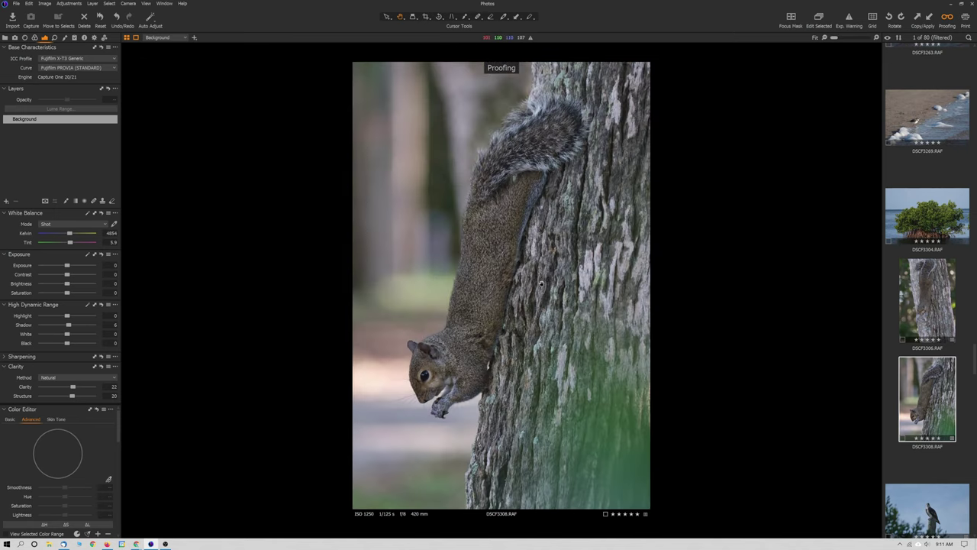
key(Right)
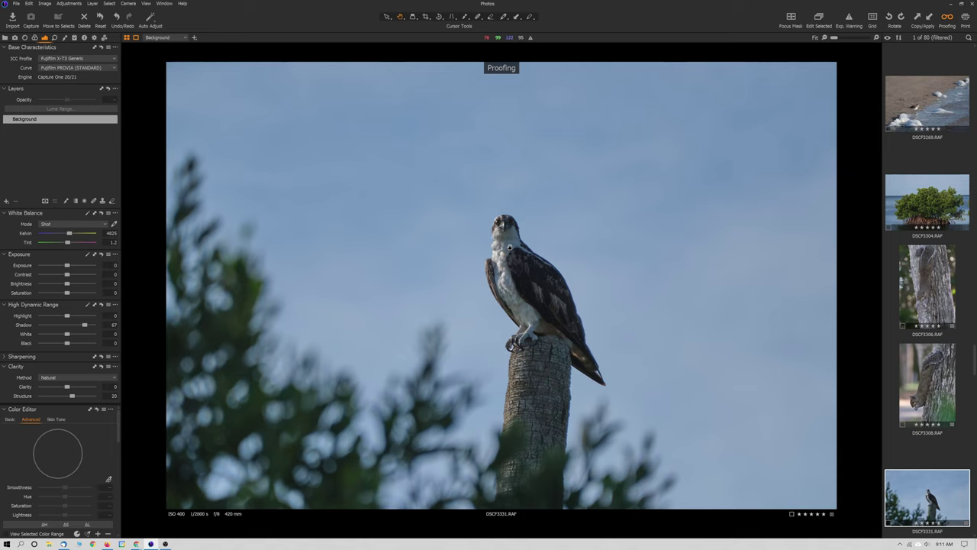
- Inspect the perched osprey DSCF3331's chest and head at 100%, returning to Fit
click(509, 246)
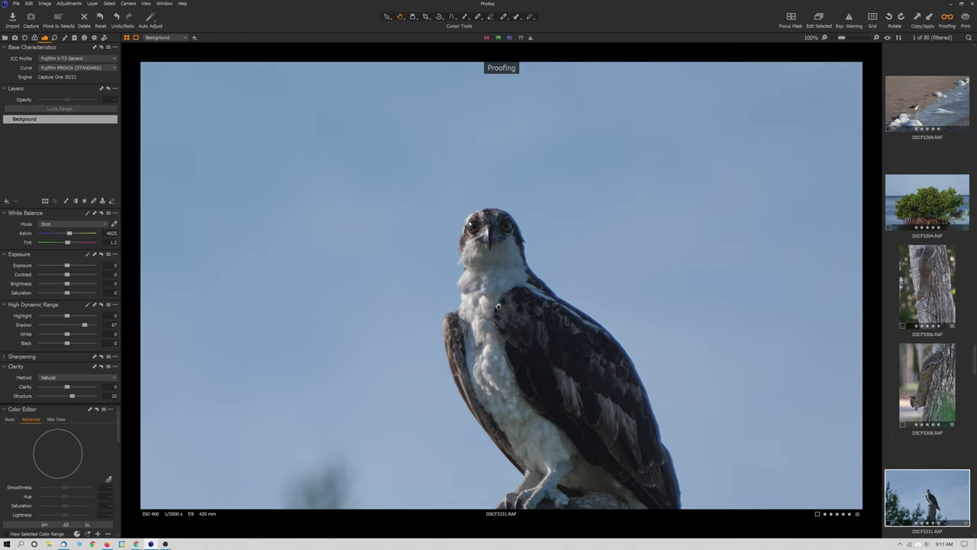
click(498, 305)
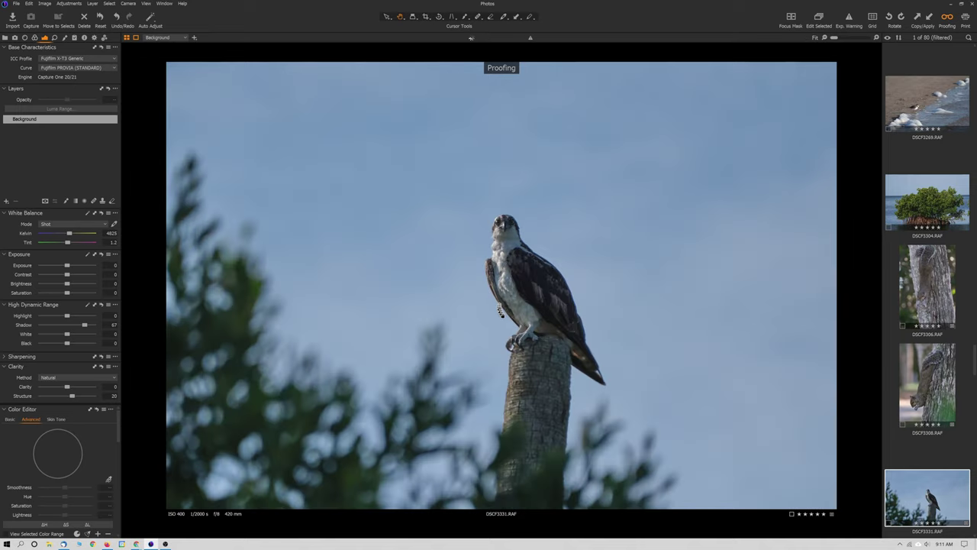
scroll(929, 420, down, 3)
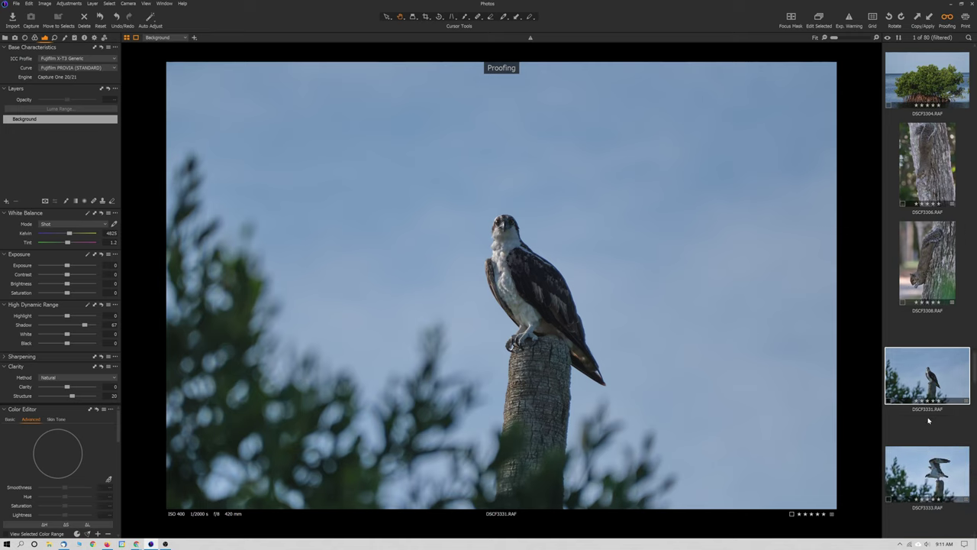
click(932, 440)
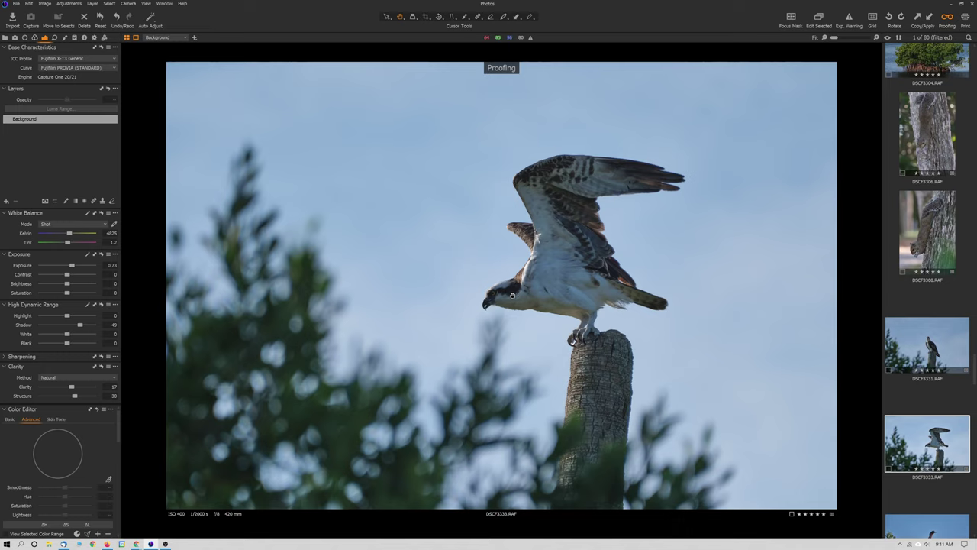
click(919, 346)
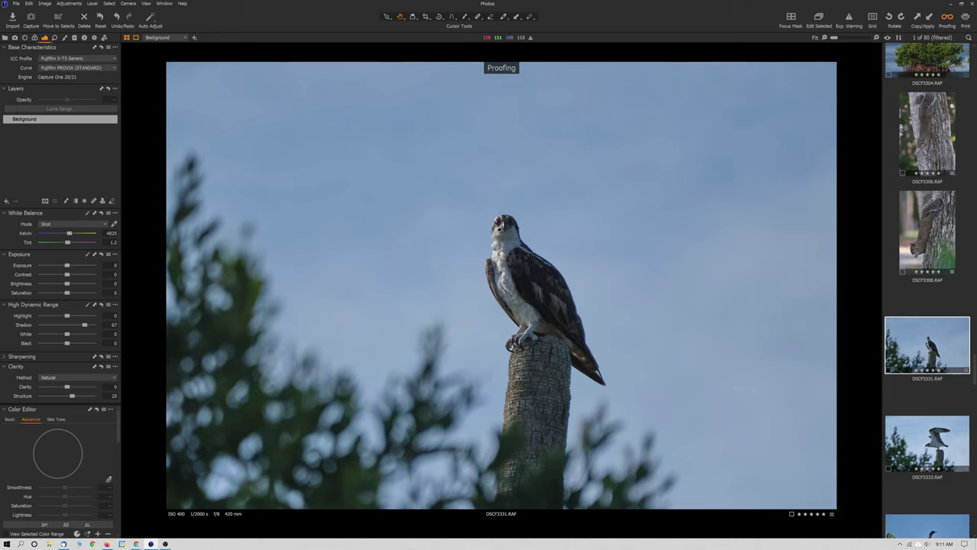
double_click(501, 230)
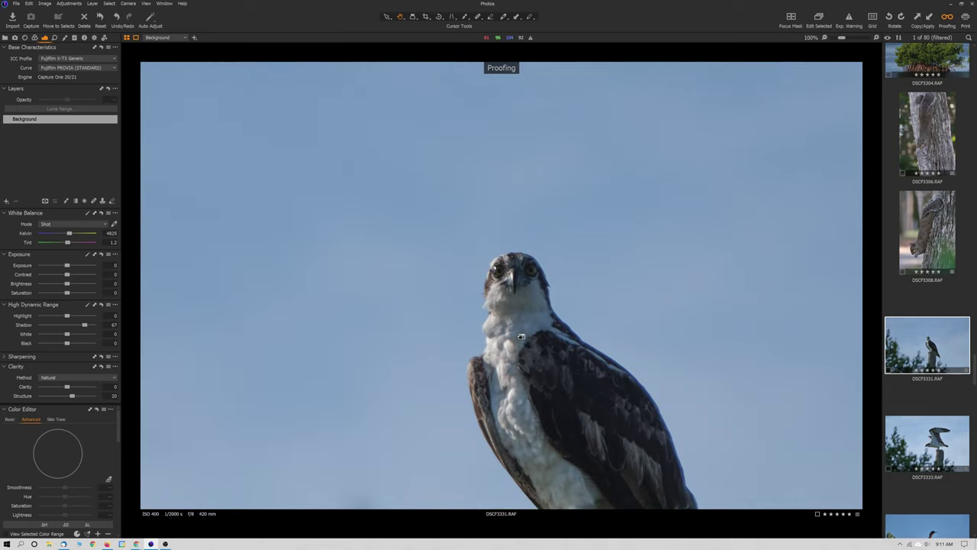
double_click(520, 337)
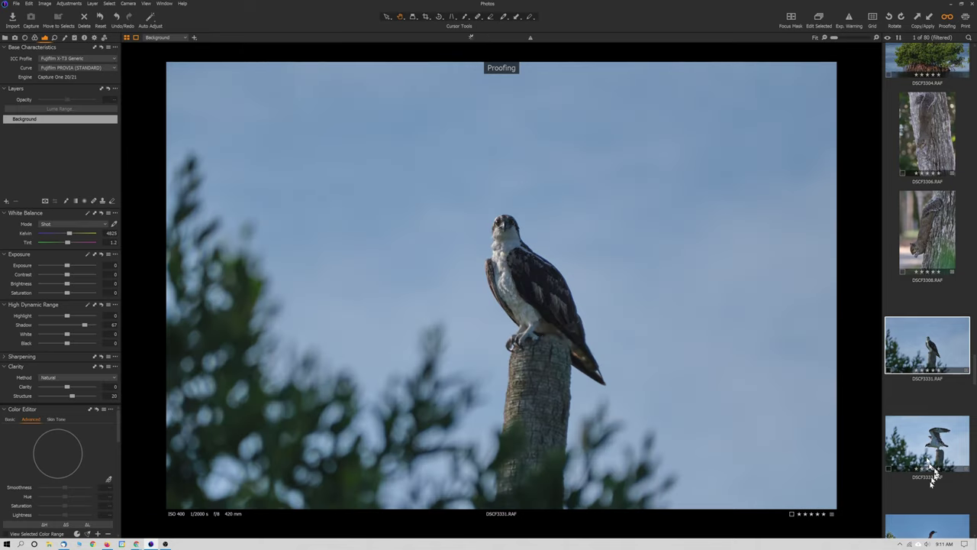
- Inspect wing-spread osprey DSCF3333 at 100%, panning across head and wings, then return to Fit
click(931, 470)
double_click(488, 304)
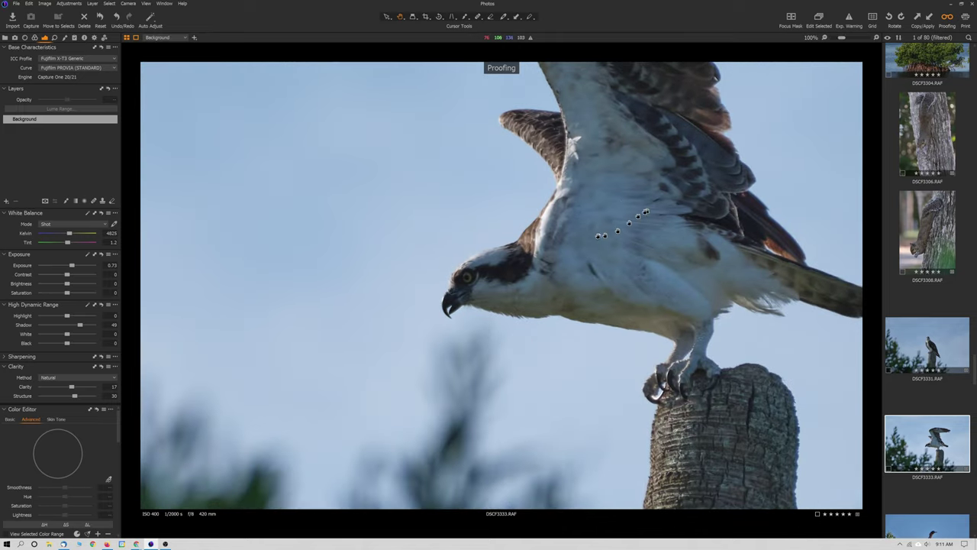
drag(634, 221, 558, 262)
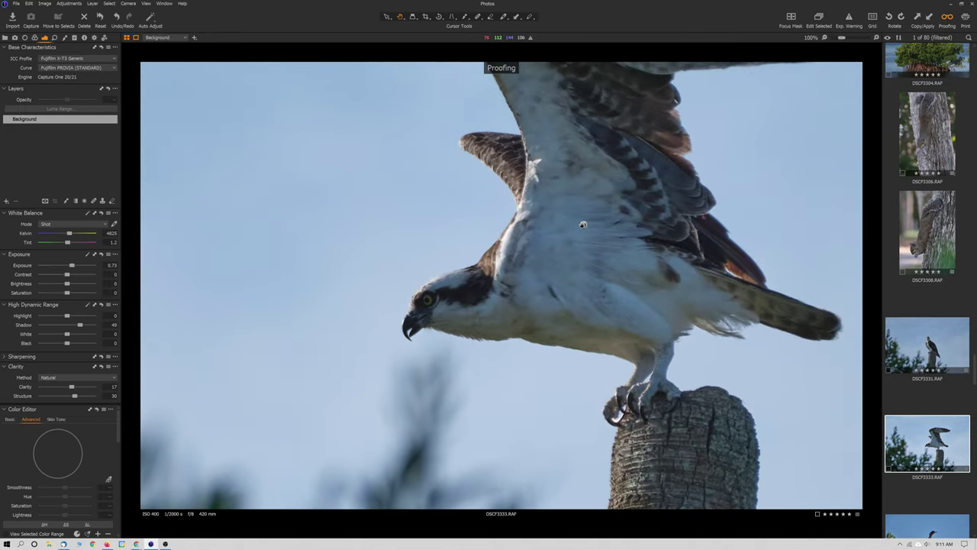
double_click(498, 287)
scroll(942, 372, down, 3)
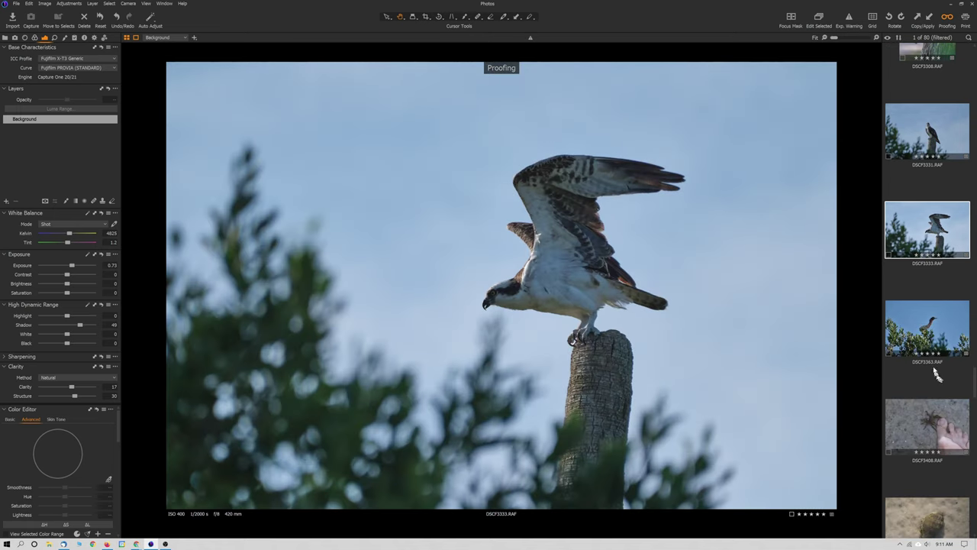
click(929, 329)
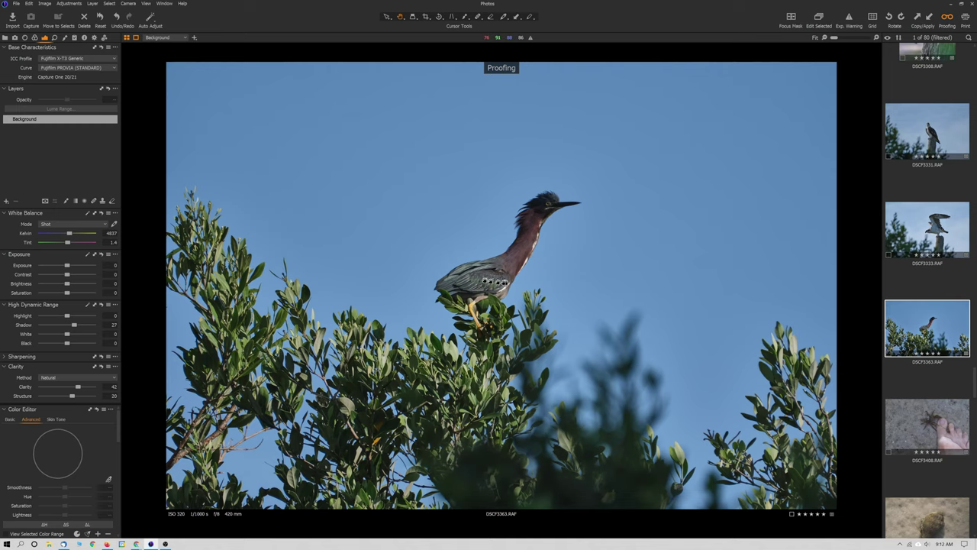
- Zoom heron DSCF3363 to 100% and pan to frame its head and neck
click(489, 281)
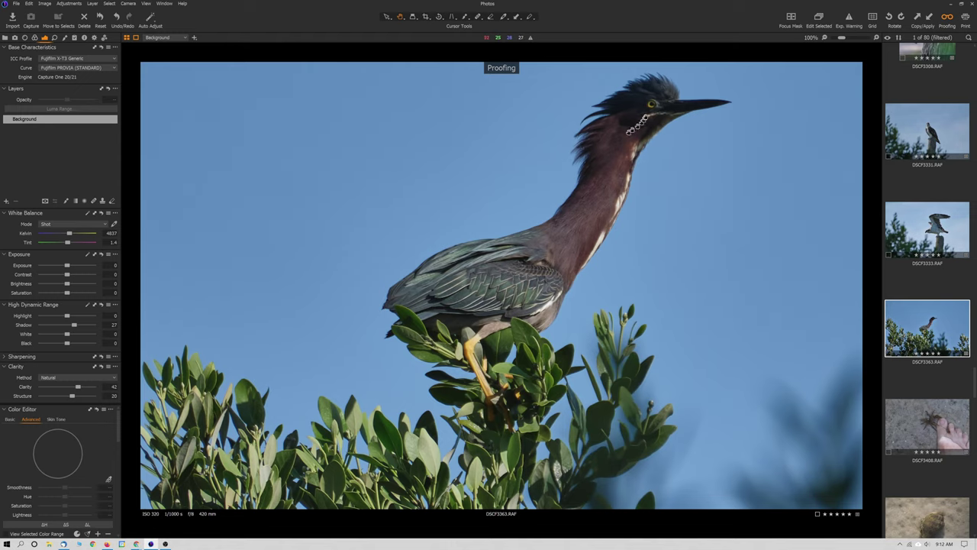
drag(646, 117, 599, 187)
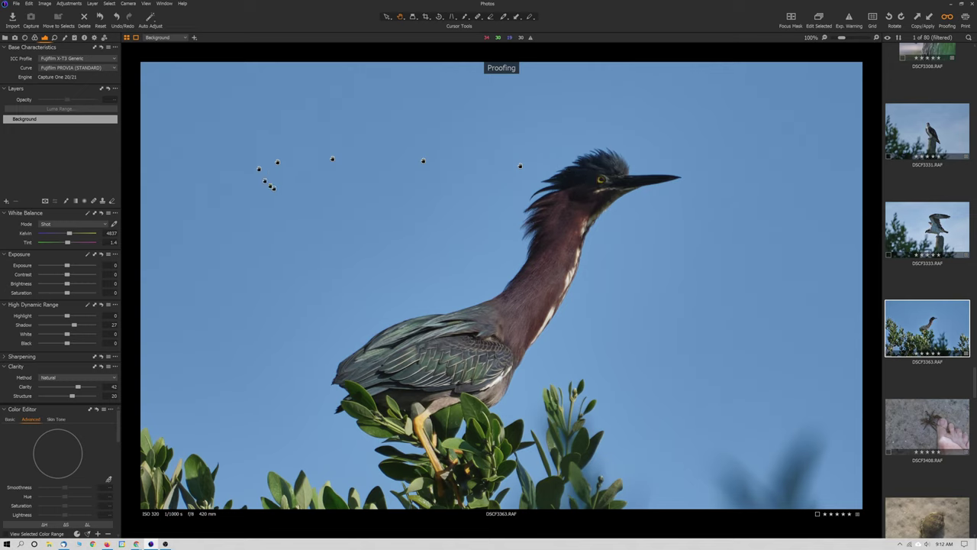
- Choose Draw Mask and paint a new mask over the heron's head
click(466, 17)
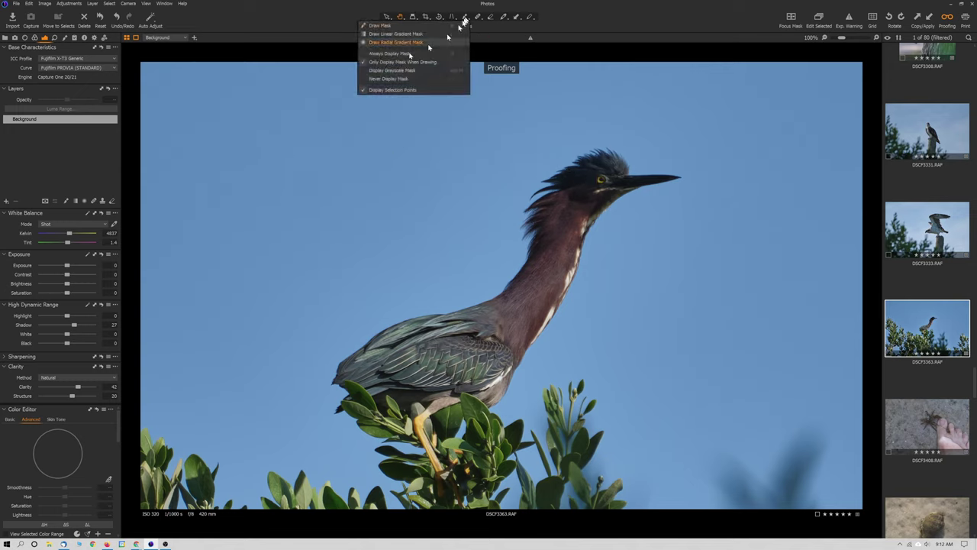
click(7, 203)
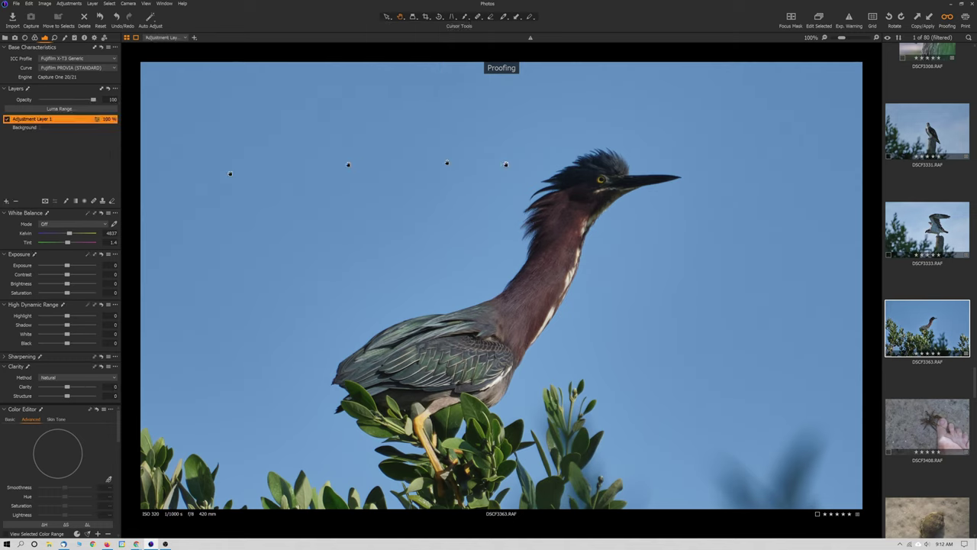
click(465, 19)
click(379, 25)
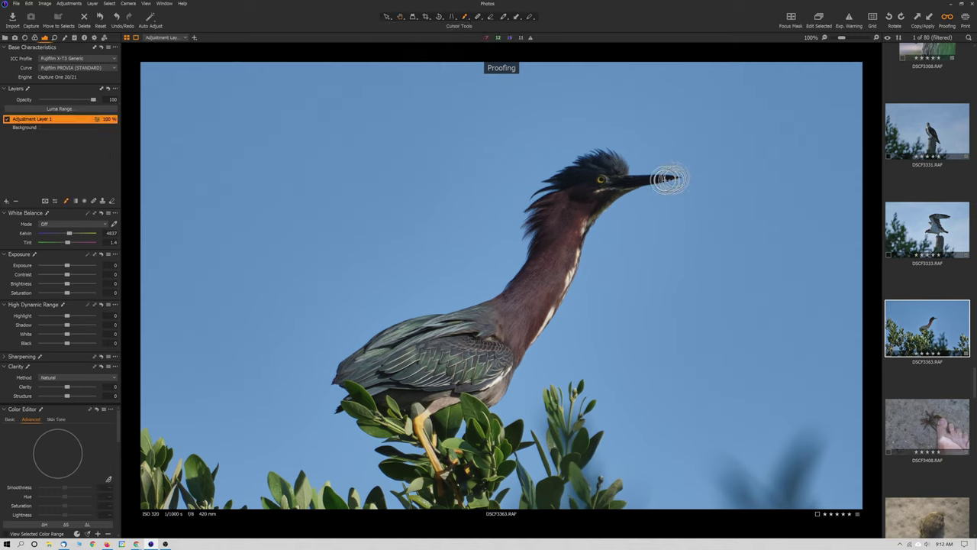
mouse_move(574, 179)
mouse_down()
mouse_move(600, 168)
mouse_move(610, 170)
mouse_move(588, 183)
mouse_move(617, 181)
mouse_up()
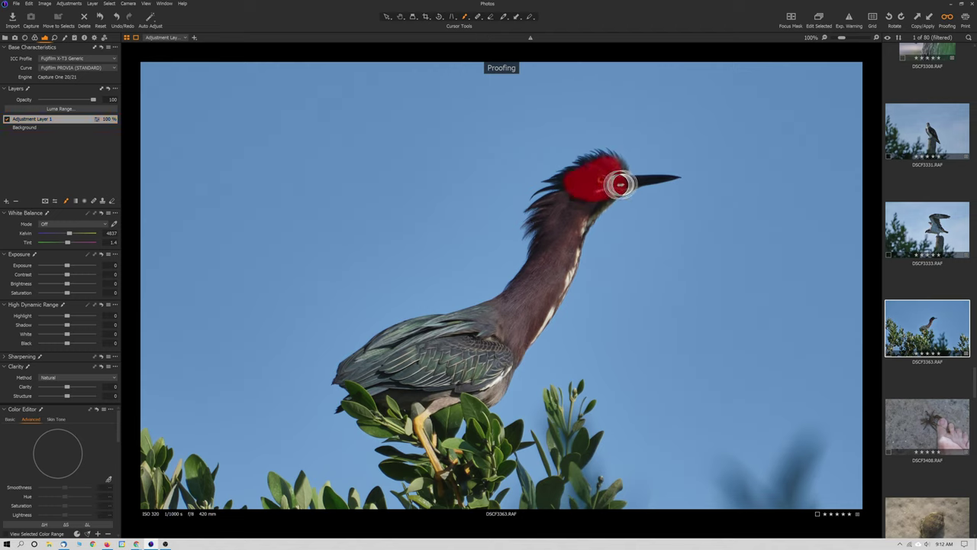
- Shrink the brush to size 48, extend the mask toward the beak, and raise Shadow
right_click(670, 113)
drag(671, 115, 668, 115)
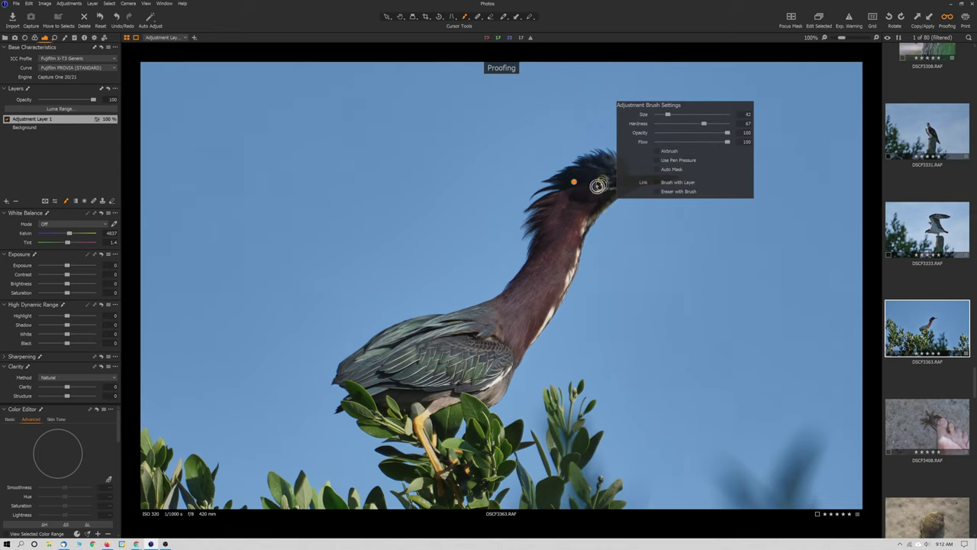
drag(595, 183, 669, 176)
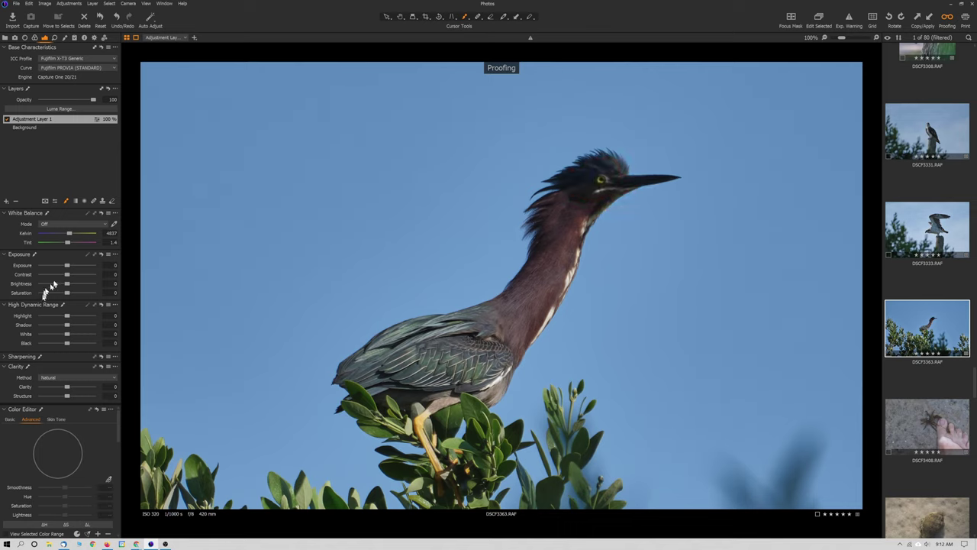
drag(67, 326, 77, 328)
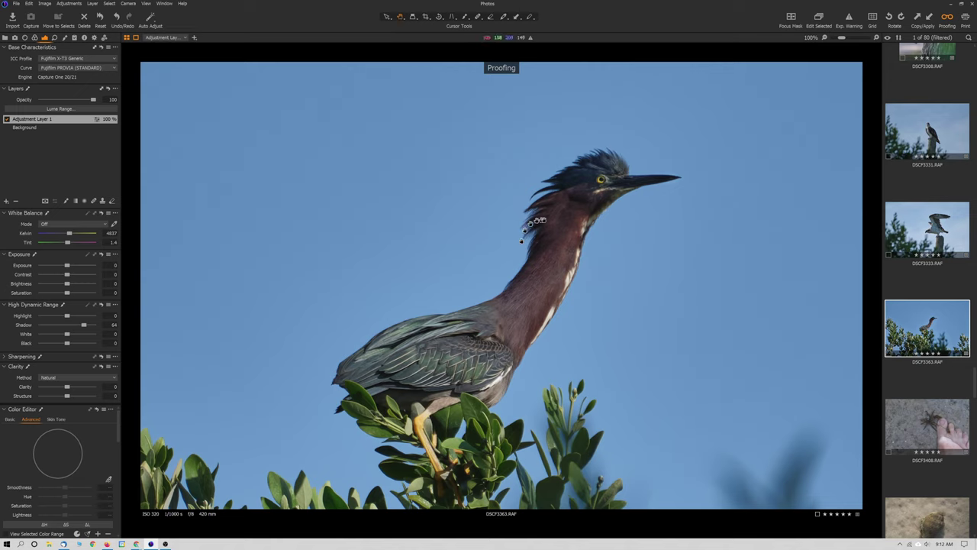
- Review the brightened heron head at 100% and in full view
key(ctrl+0)
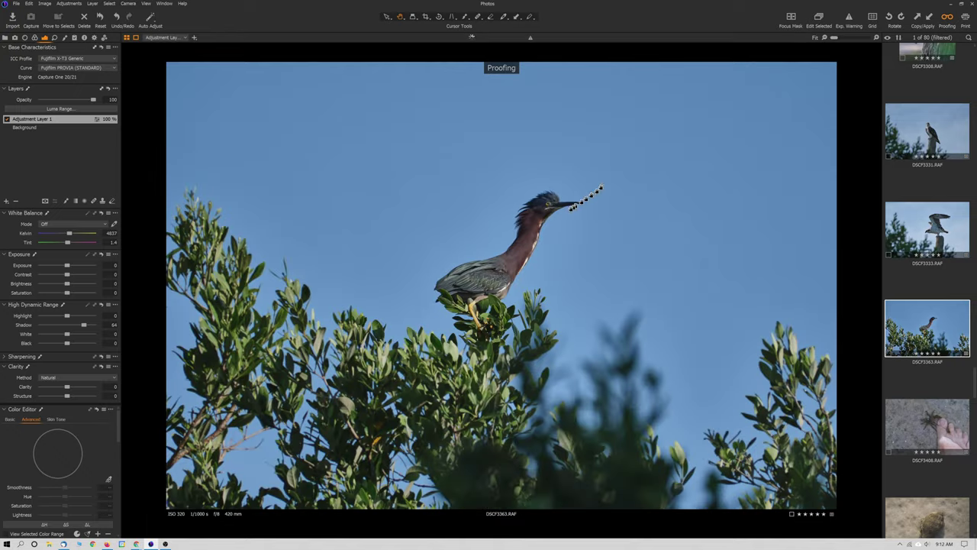
click(540, 207)
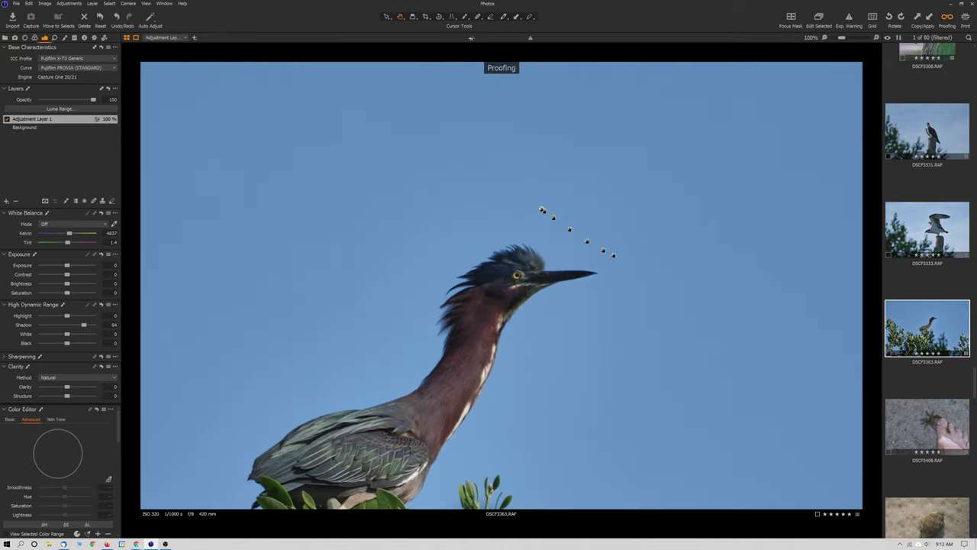
click(491, 302)
scroll(944, 367, down, 1)
- Check crab-and-toe photo DSCF3408 at 100%, return to Fit, then open hermit crab DSCF3422
click(925, 367)
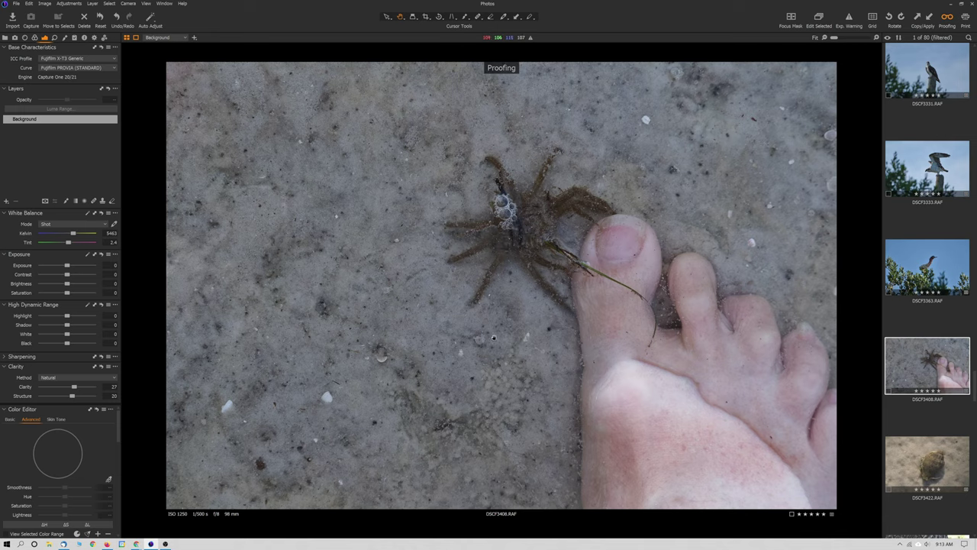
click(521, 242)
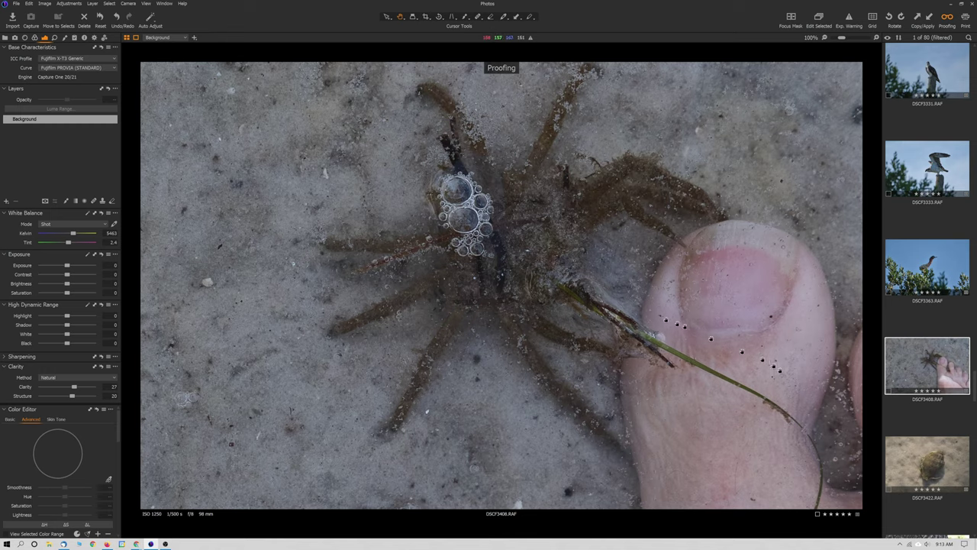
click(534, 284)
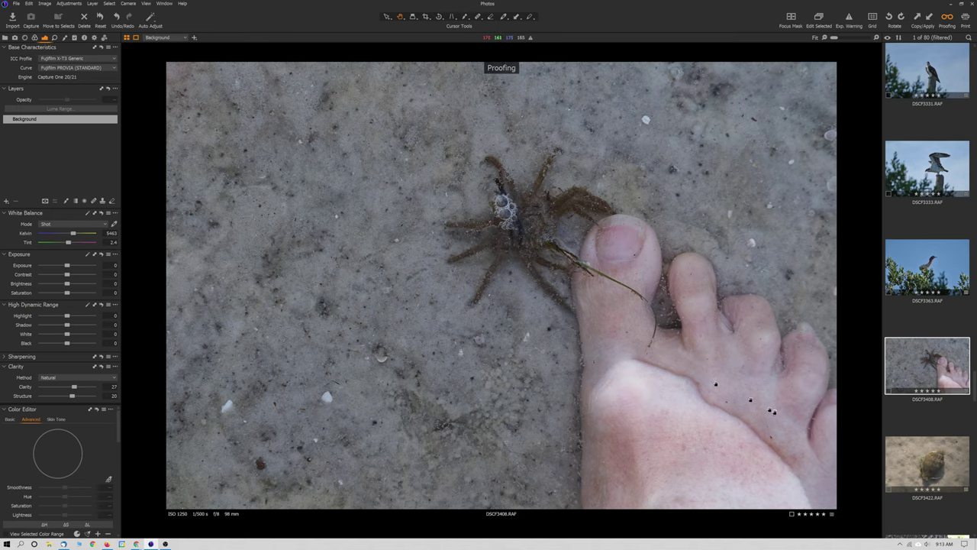
click(931, 468)
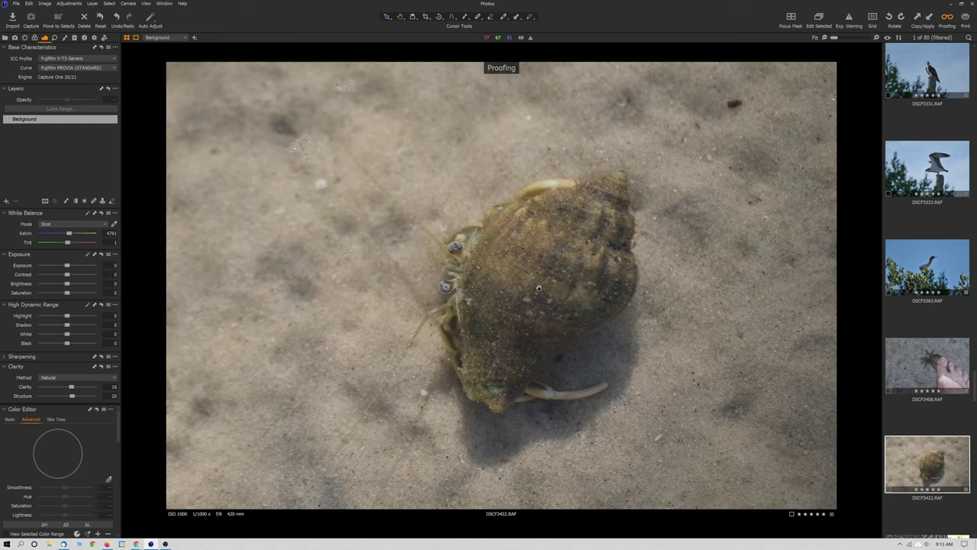
- Zoom the hermit crab to 100% and pan over its eyes, antenna and shell
click(449, 270)
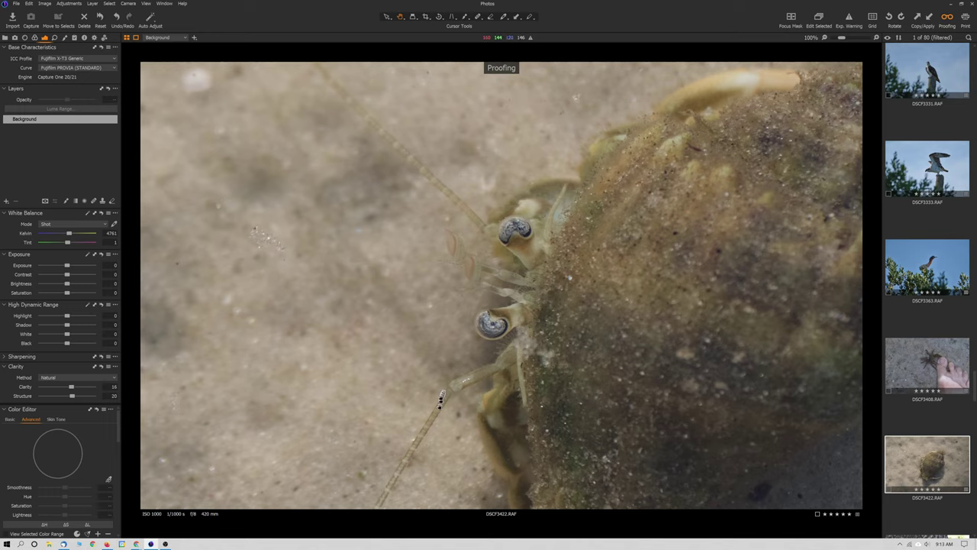
drag(418, 445, 457, 296)
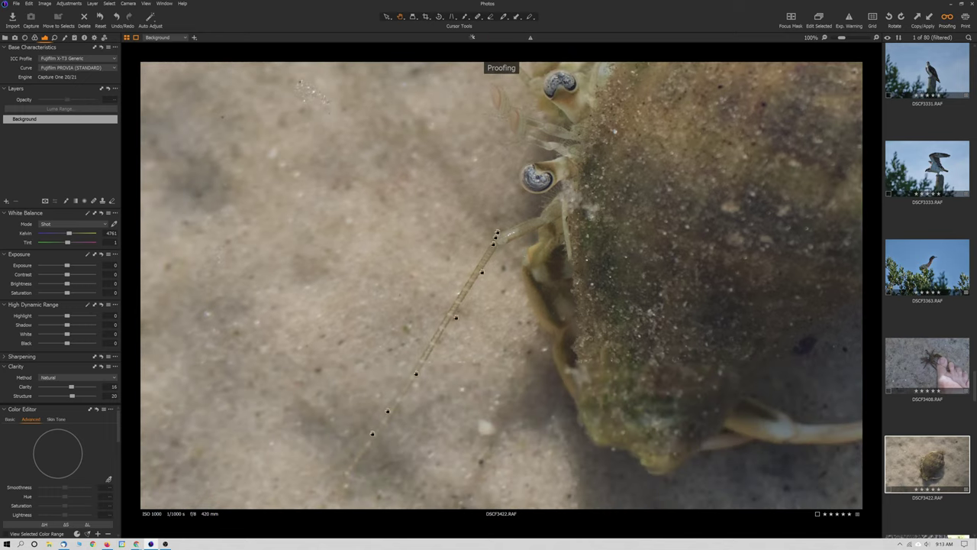
drag(496, 233, 421, 447)
drag(373, 277, 361, 240)
drag(574, 370, 489, 303)
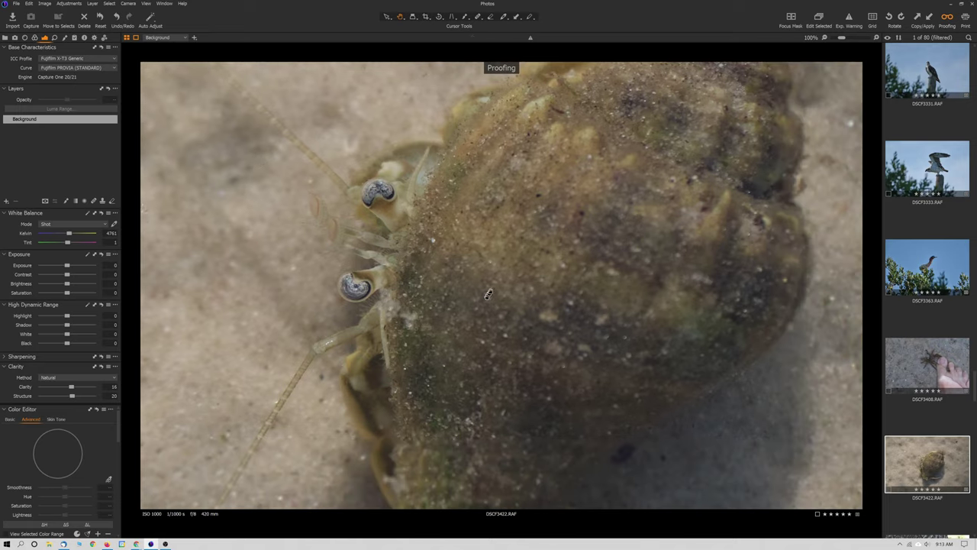
drag(542, 283, 518, 290)
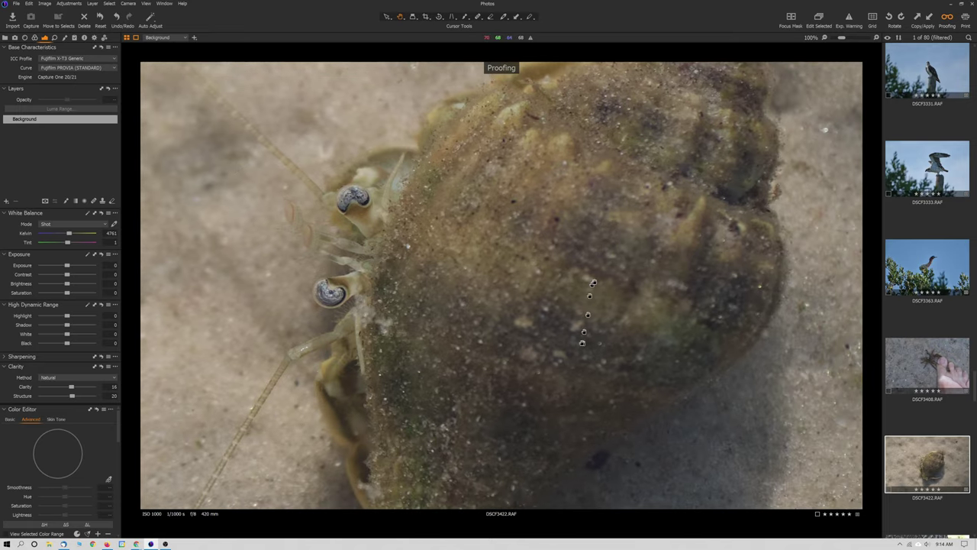
- Return the hermit crab to Fit and open squirrel photo DSCF3434 from the filmstrip
click(511, 295)
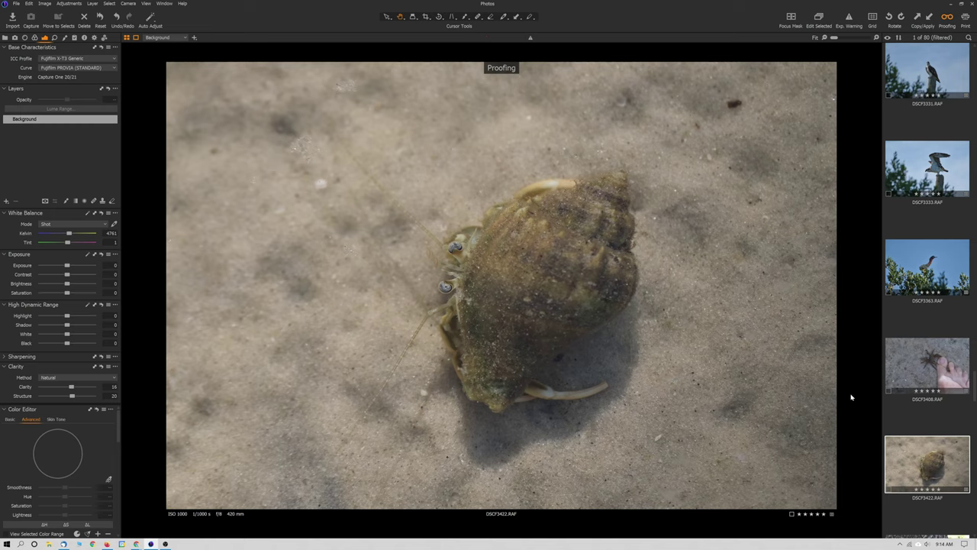
scroll(936, 401, down, 3)
click(920, 399)
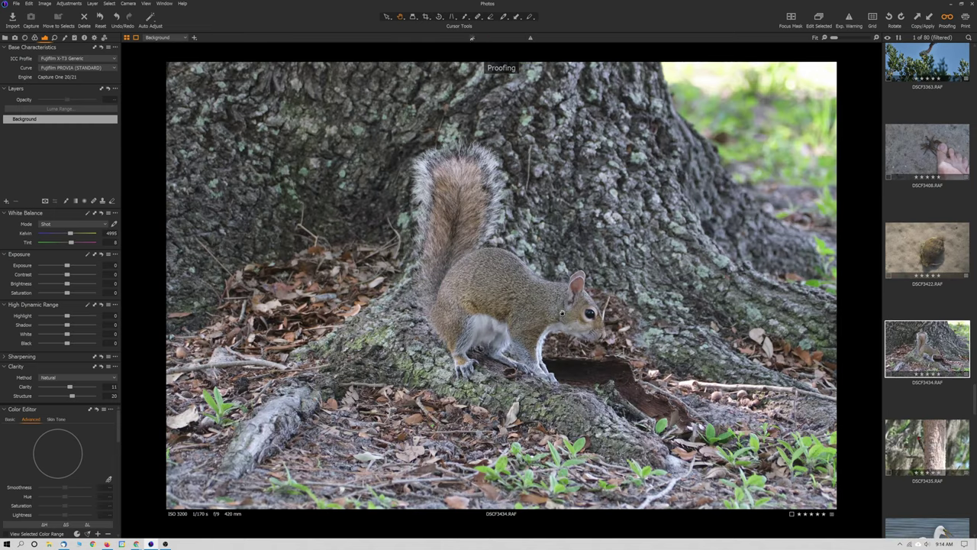
- Check the squirrel's head at 100%, return to Fit, and advance to woodpecker DSCF3435
click(561, 313)
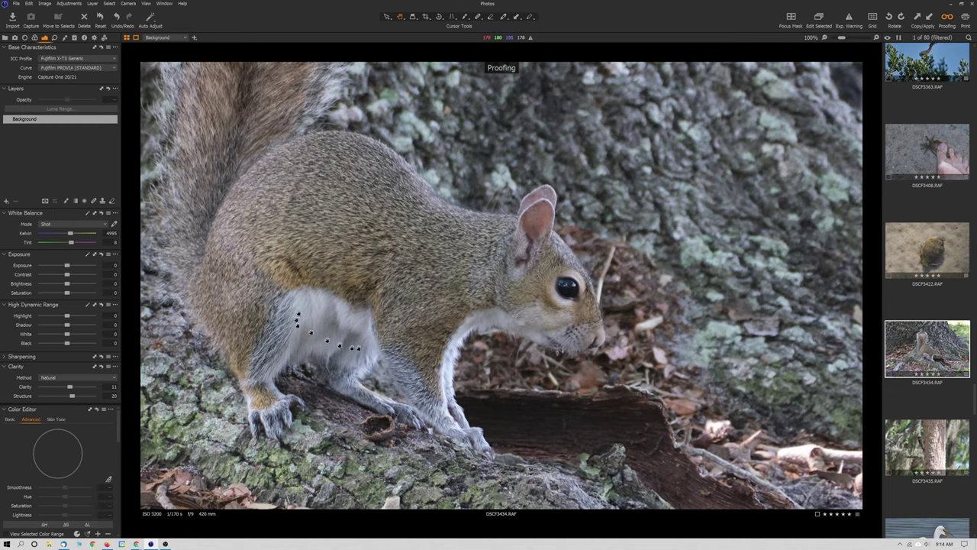
click(477, 270)
key(Right)
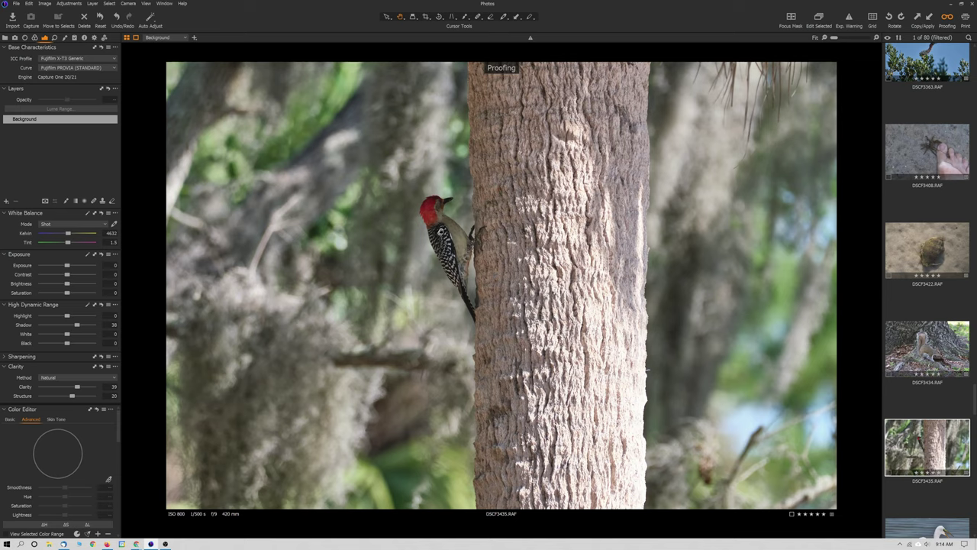
- Inspect the woodpecker centred at 100%, return to Fit, then open egret photo DSCF3458
click(442, 231)
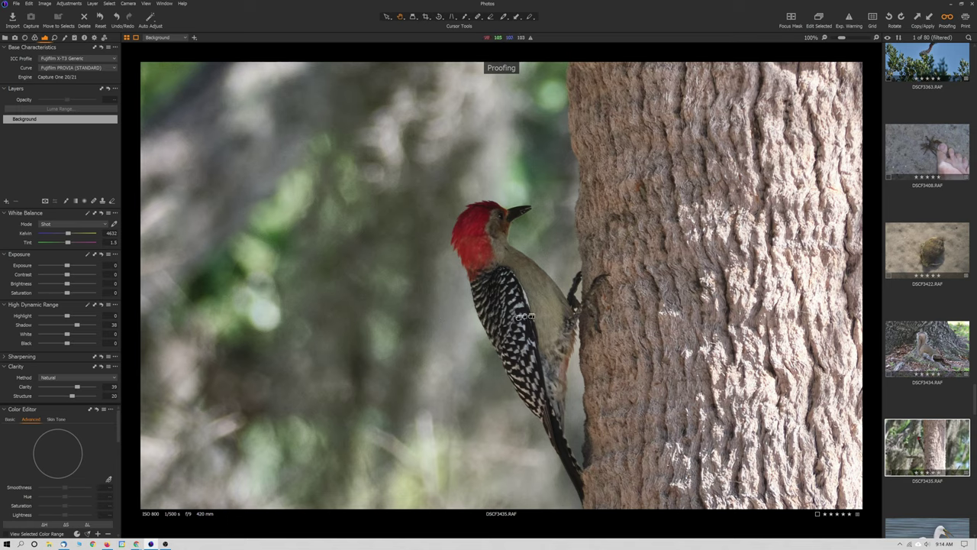
drag(537, 316, 431, 315)
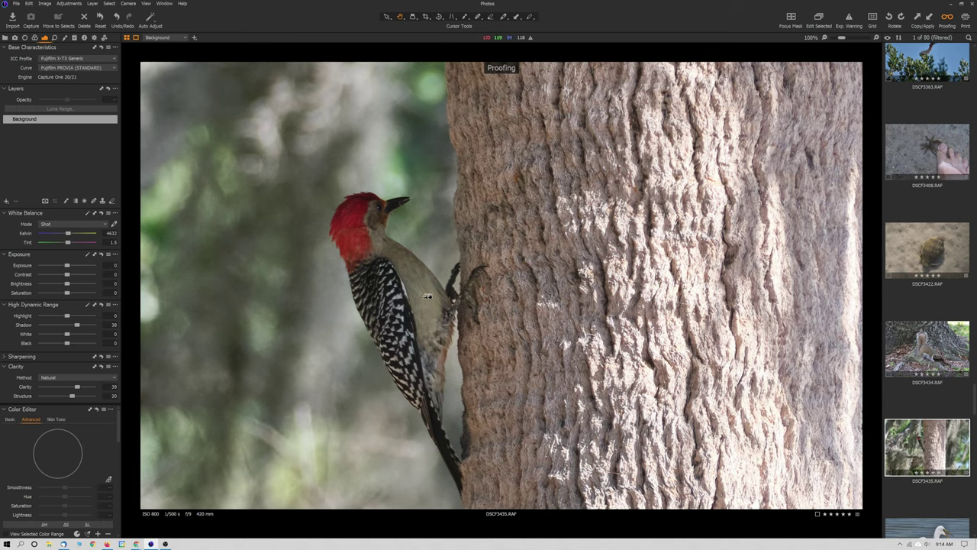
key(ctrl+0)
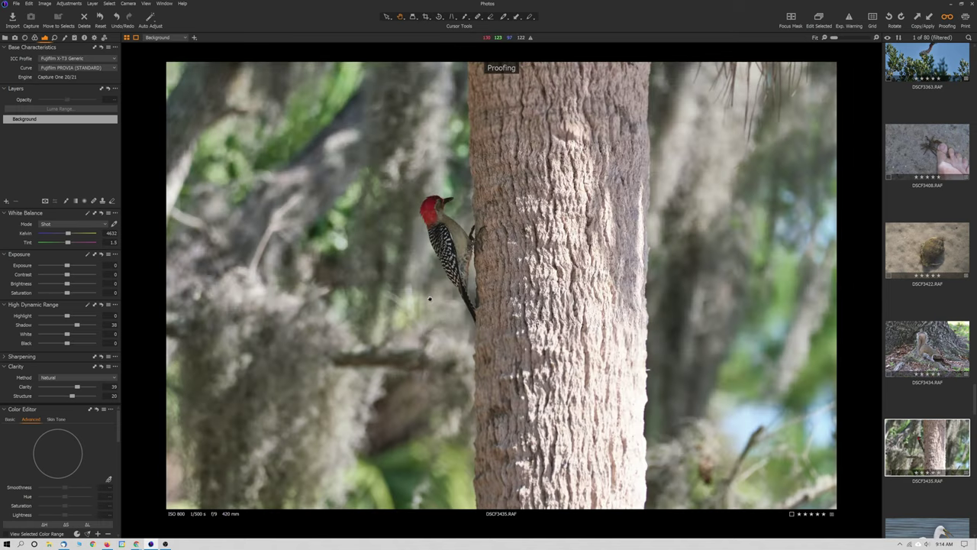
scroll(911, 377, down, 2)
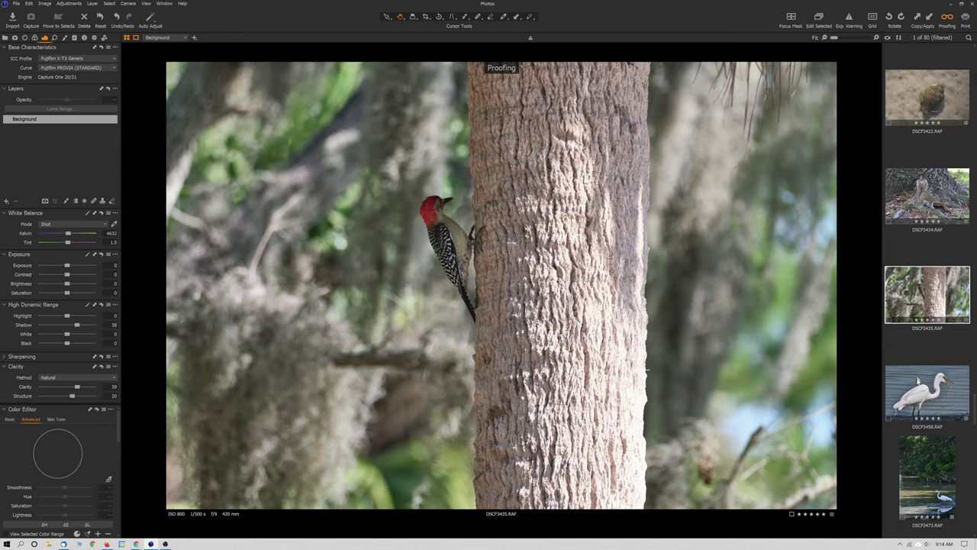
click(919, 380)
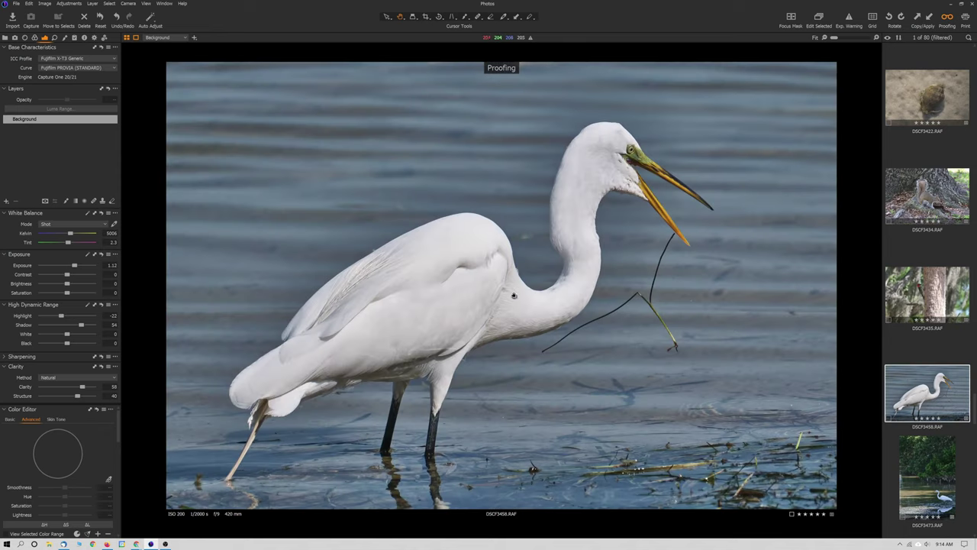
- Inspect egret DSCF3458 at 100% from legs up to neck, head and bill, then Fit
click(514, 295)
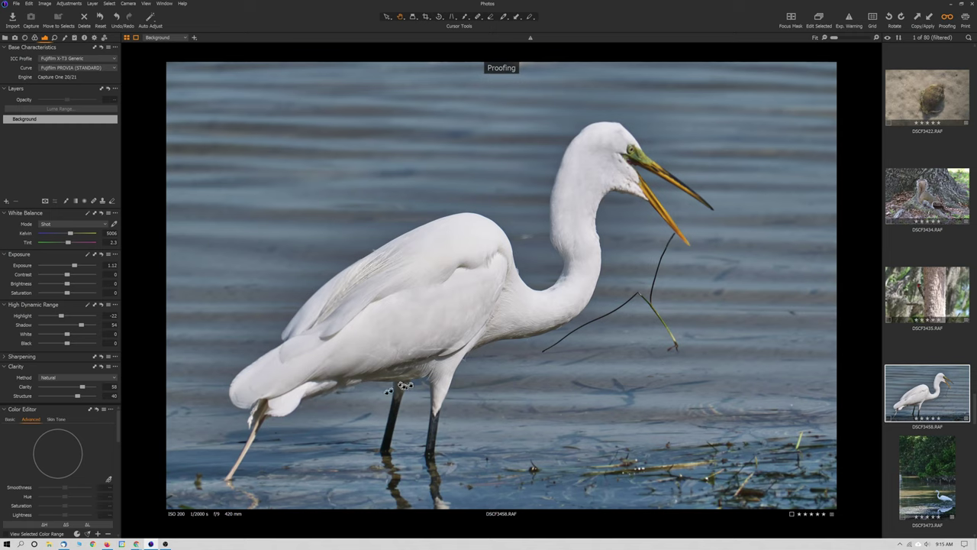
click(426, 372)
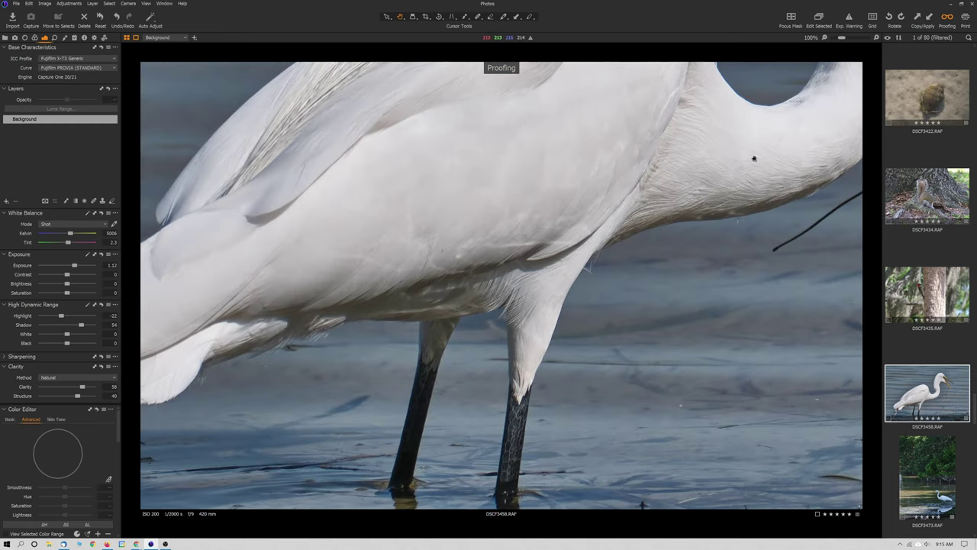
drag(754, 158, 412, 266)
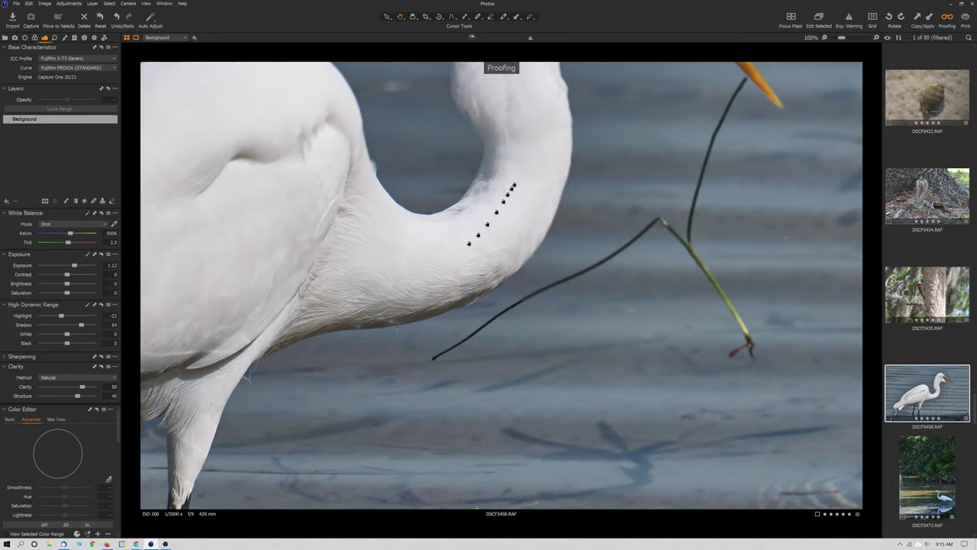
drag(525, 145, 504, 256)
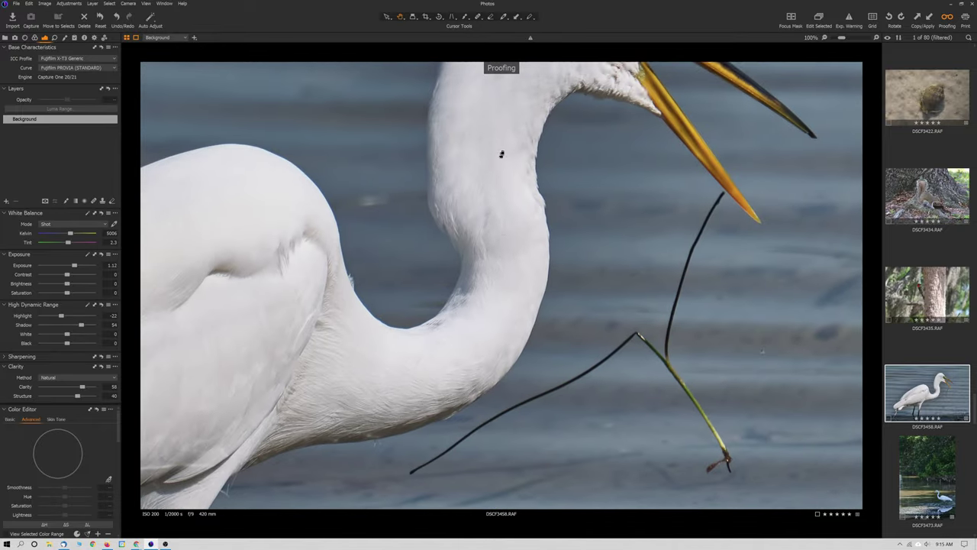
drag(501, 154, 482, 262)
drag(490, 191, 462, 310)
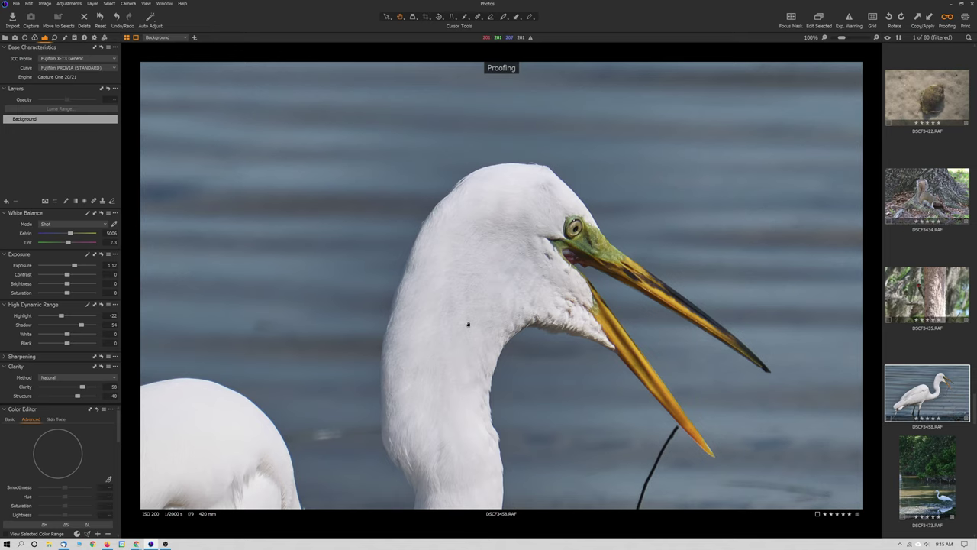
click(468, 324)
- Open DSCF3473 and check the wading egret and its water reflection at 100%, then Fit
scroll(932, 374, down, 2)
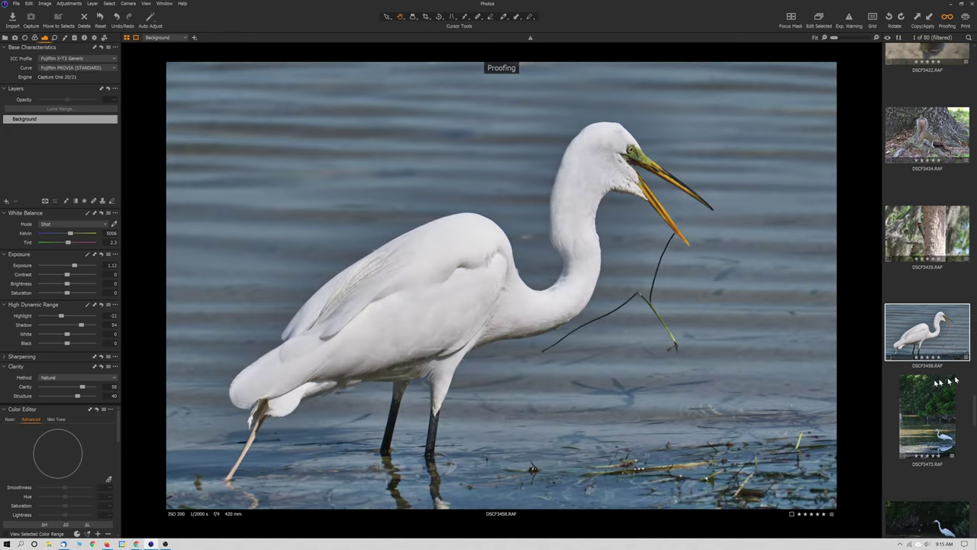
click(932, 372)
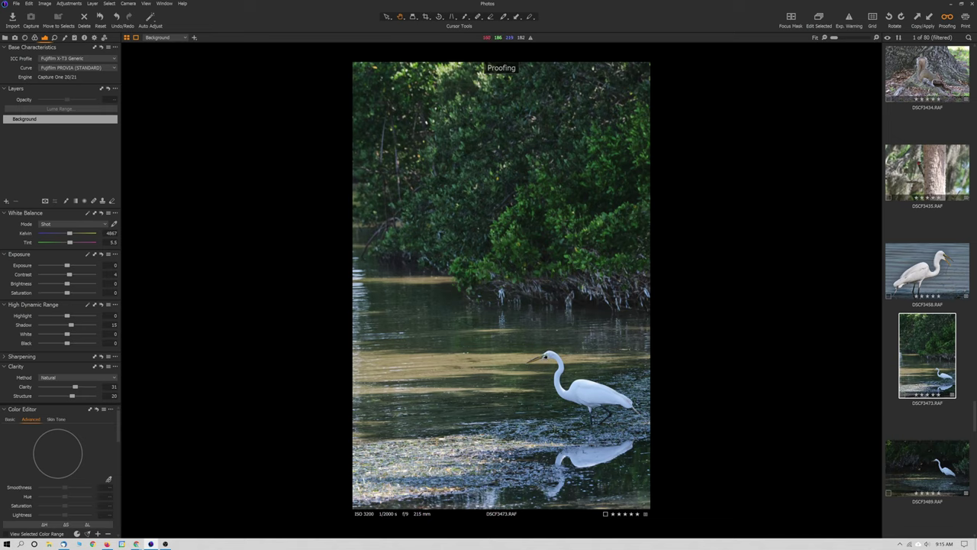
click(547, 356)
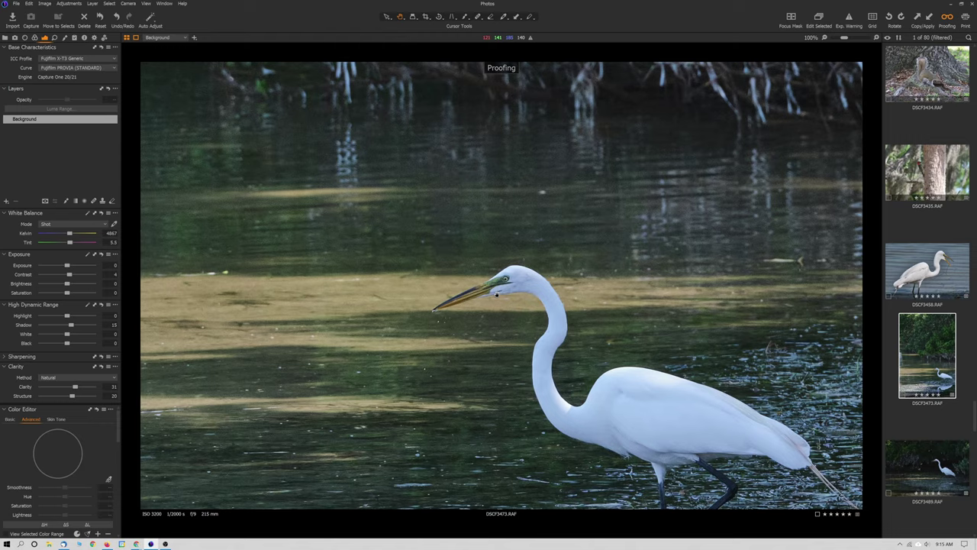
drag(484, 319, 451, 240)
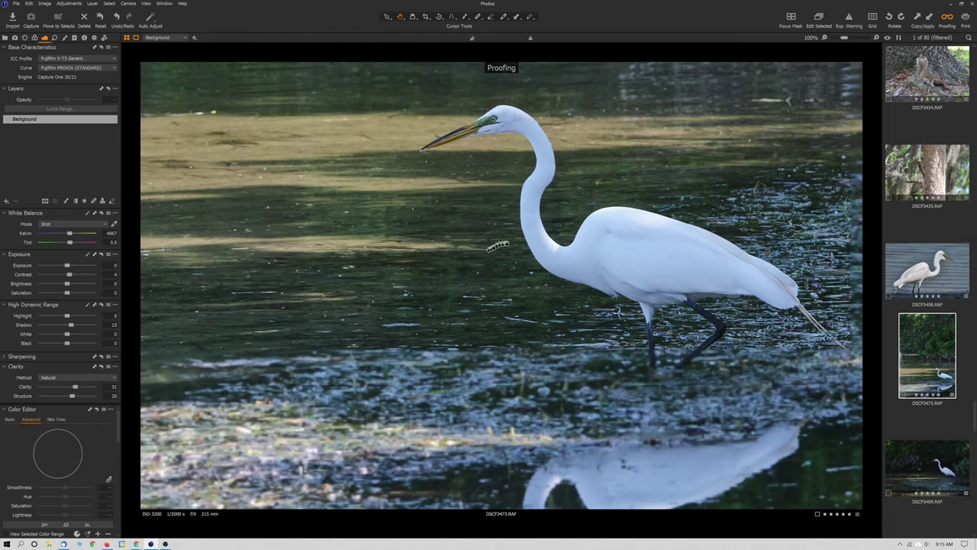
drag(554, 253, 519, 344)
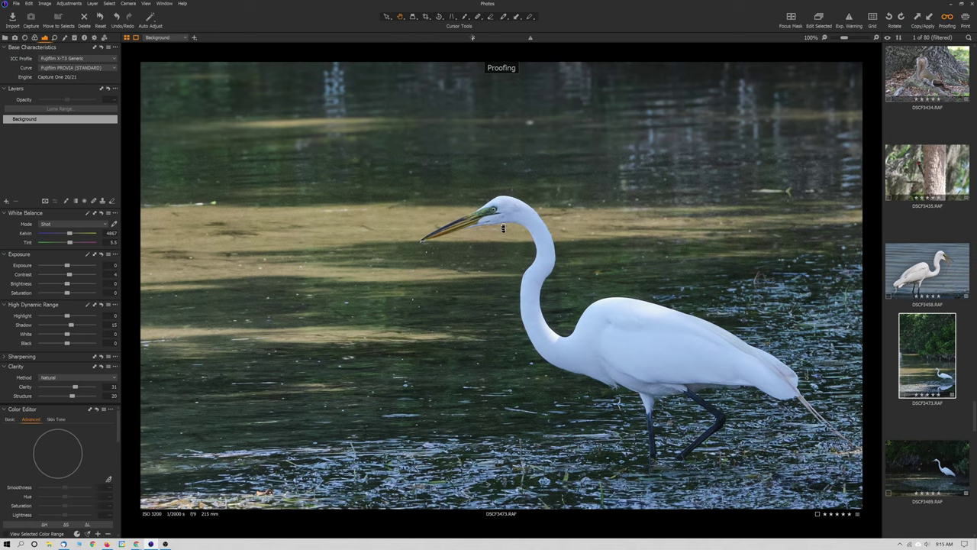
double_click(503, 228)
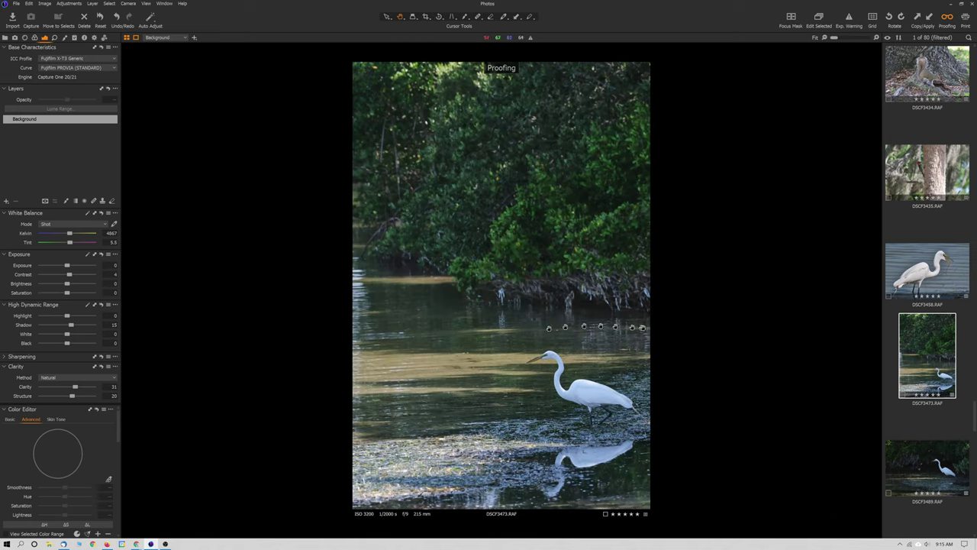
scroll(921, 353, down, 1)
scroll(921, 353, down, 1)
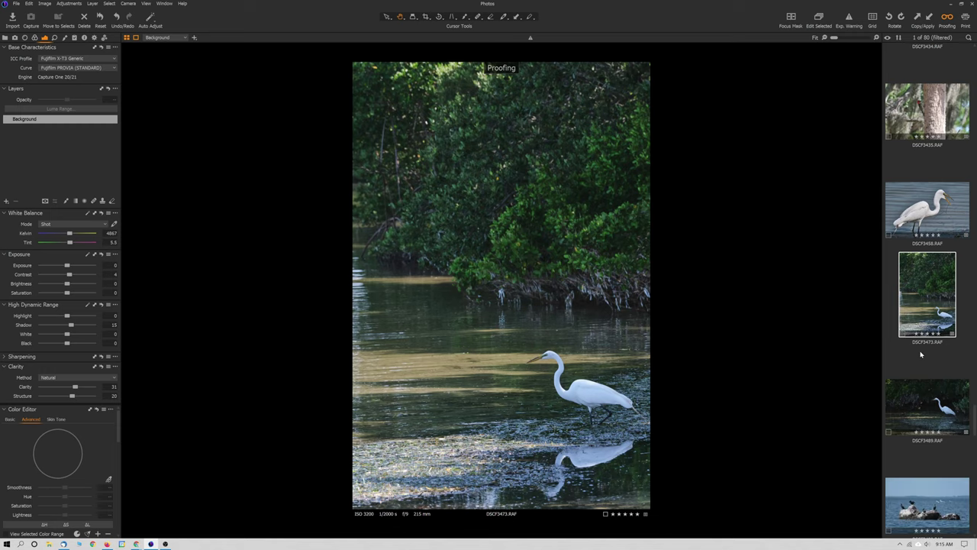
- Advance to DSCF3489 and inspect the egret's head, body and legs at 100%, then Fit
key(Right)
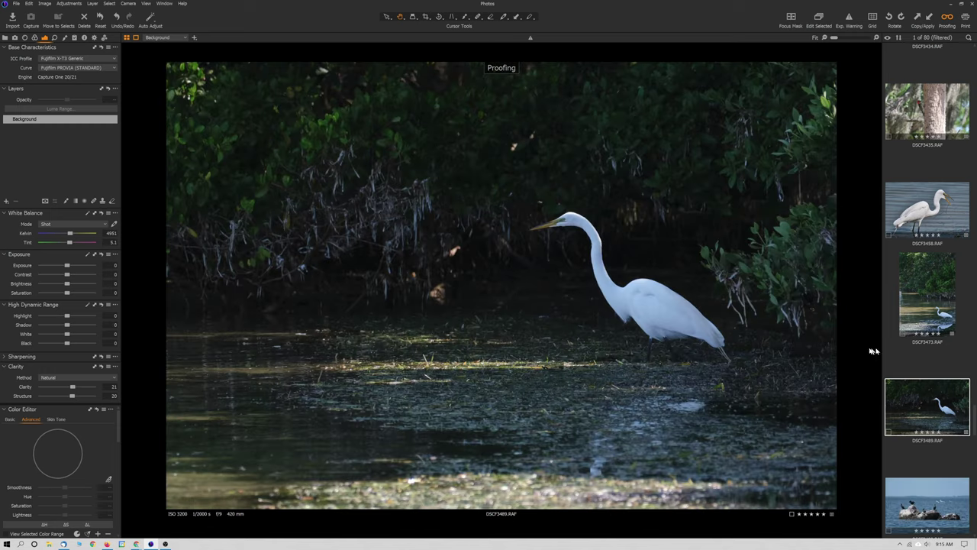
click(500, 292)
click(574, 222)
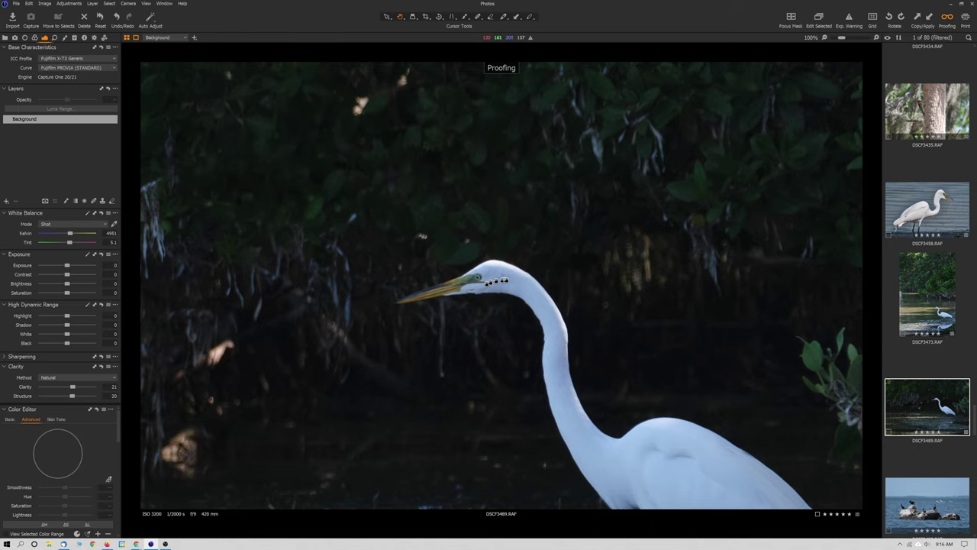
drag(664, 470, 606, 293)
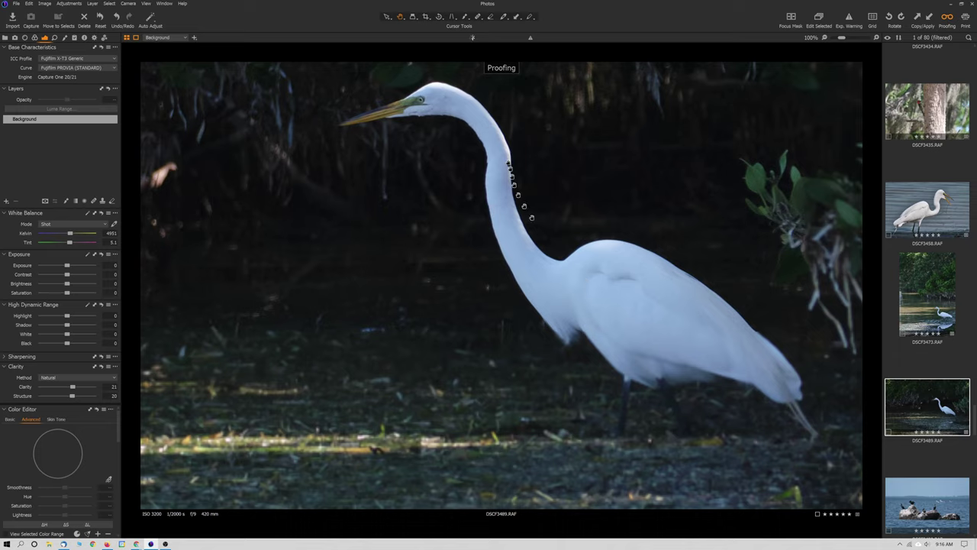
drag(473, 126, 525, 295)
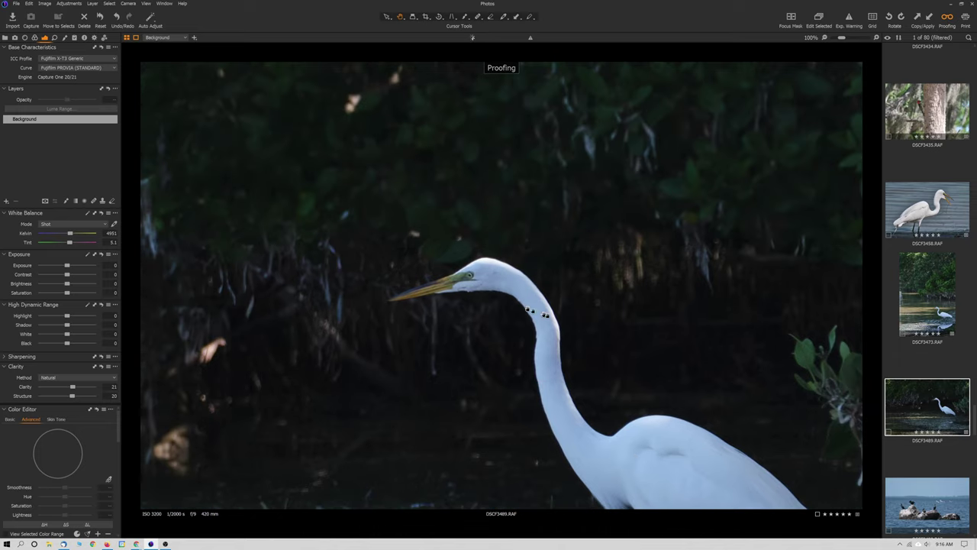
click(480, 281)
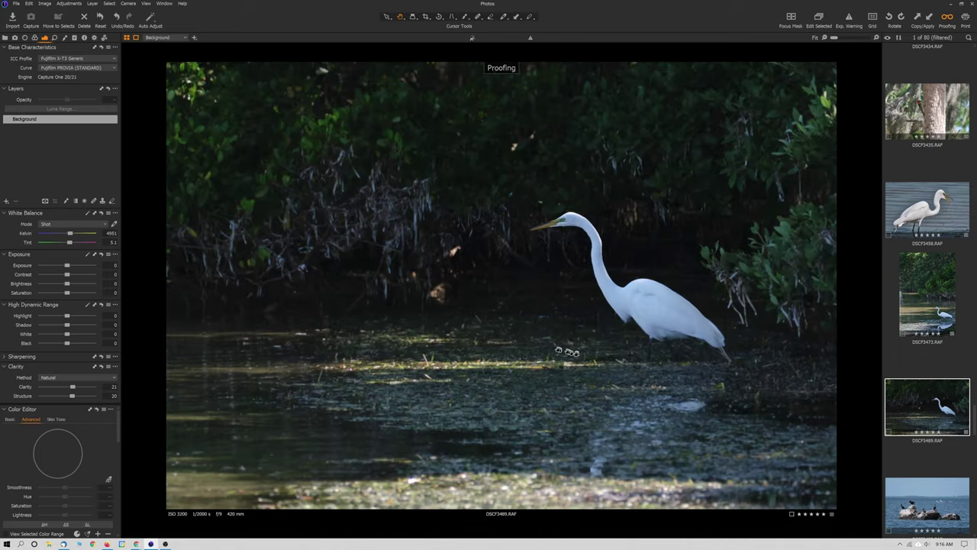
- Scroll the filmstrip and open cormorant photo DSCF3499
scroll(570, 313, up, 1)
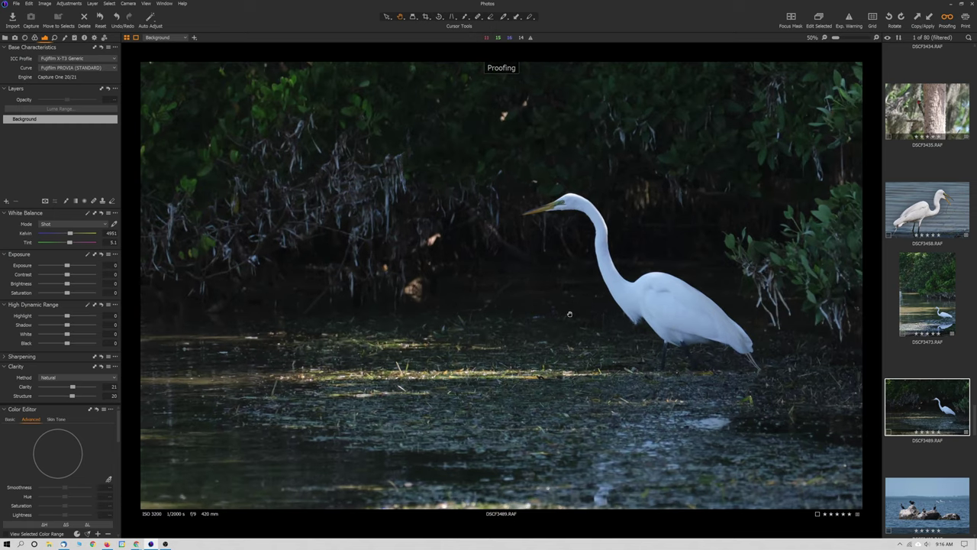
scroll(570, 313, up, 1)
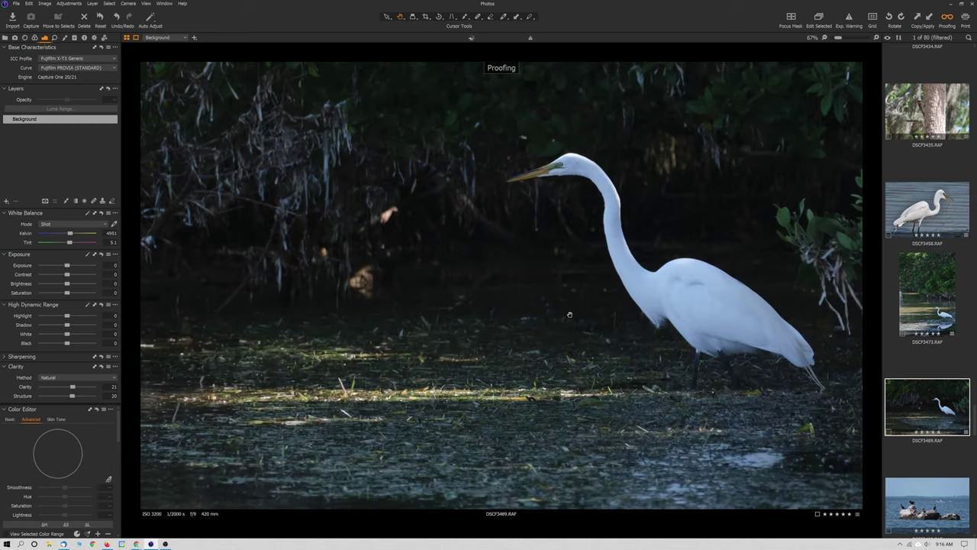
scroll(537, 314, down, 2)
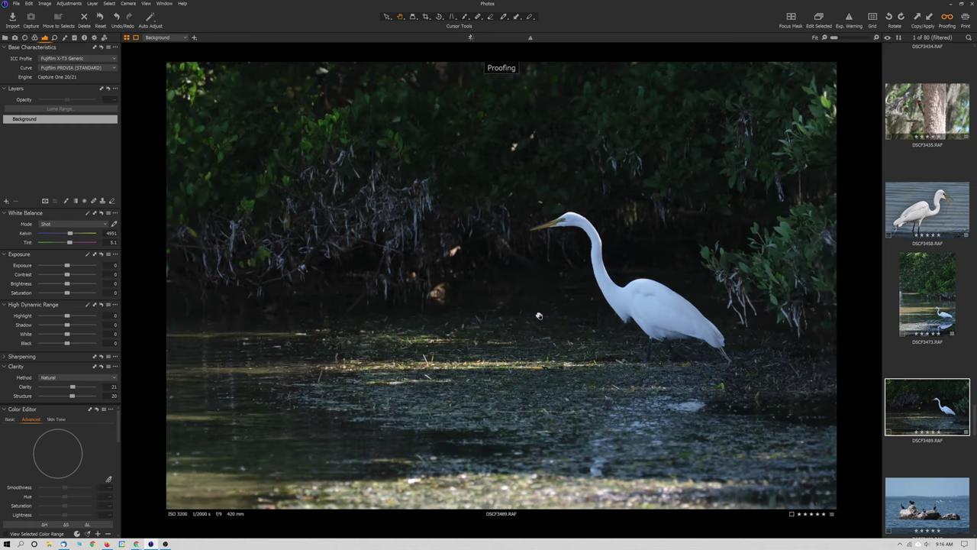
scroll(922, 447, down, 1)
click(922, 447)
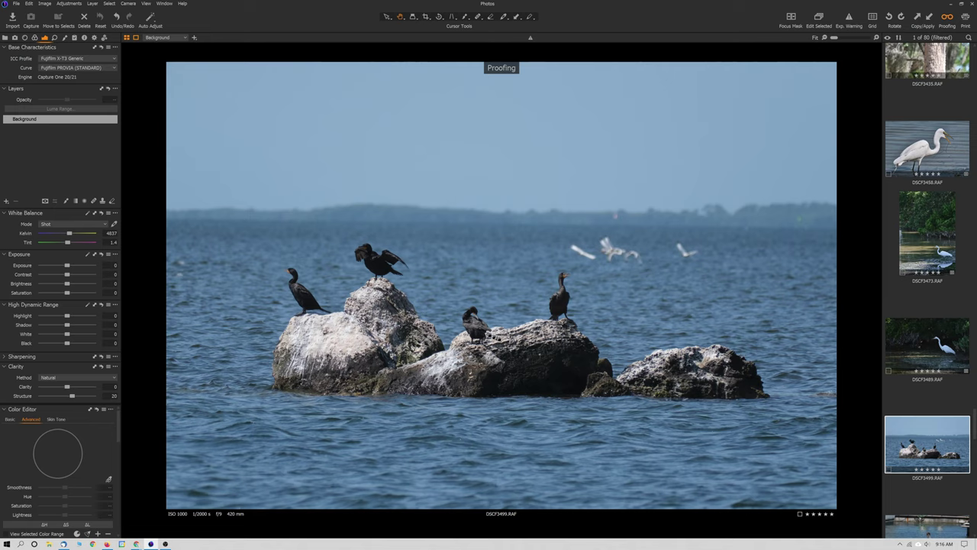
- Check the cormorants, flying egrets and far shoreline at 100%, then Fit and advance to DSCF3508
click(296, 284)
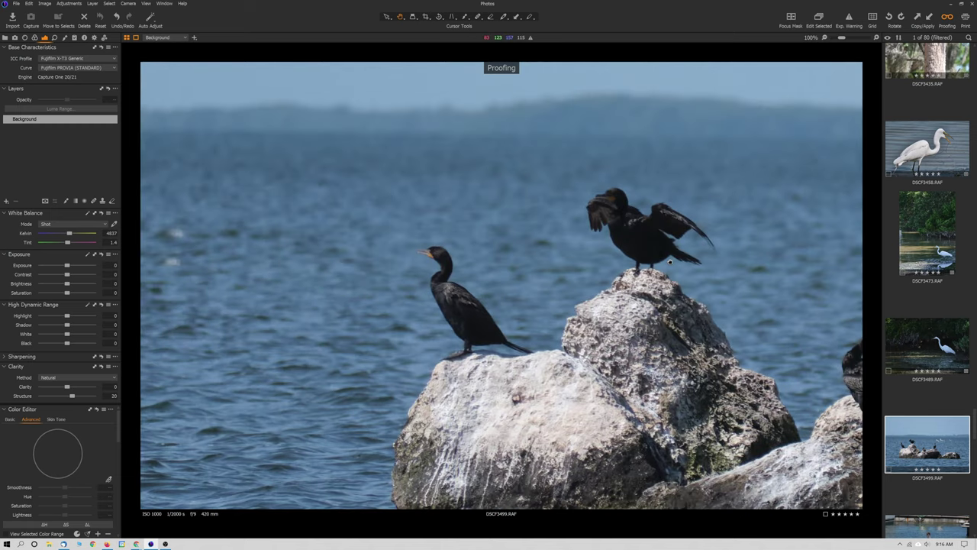
drag(670, 262, 403, 266)
drag(607, 383, 443, 311)
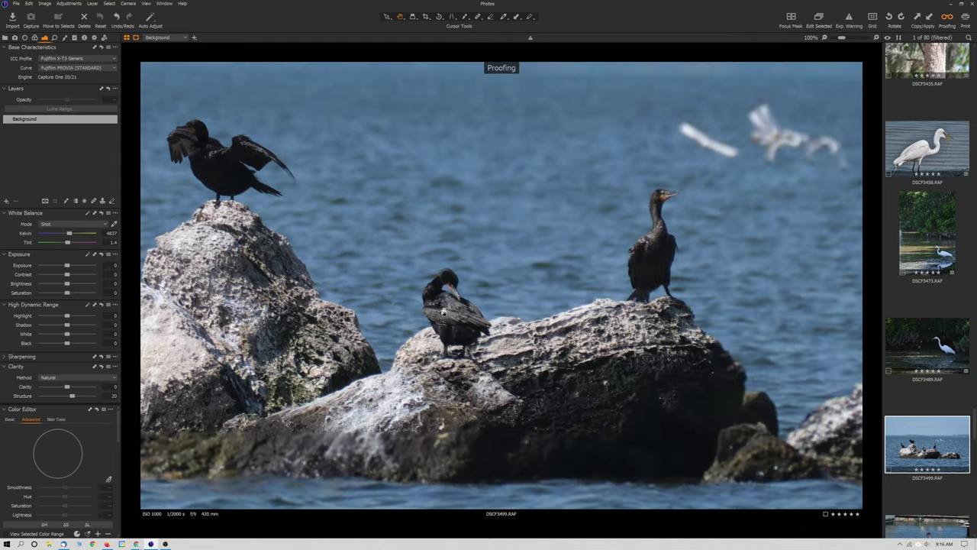
drag(640, 277, 568, 338)
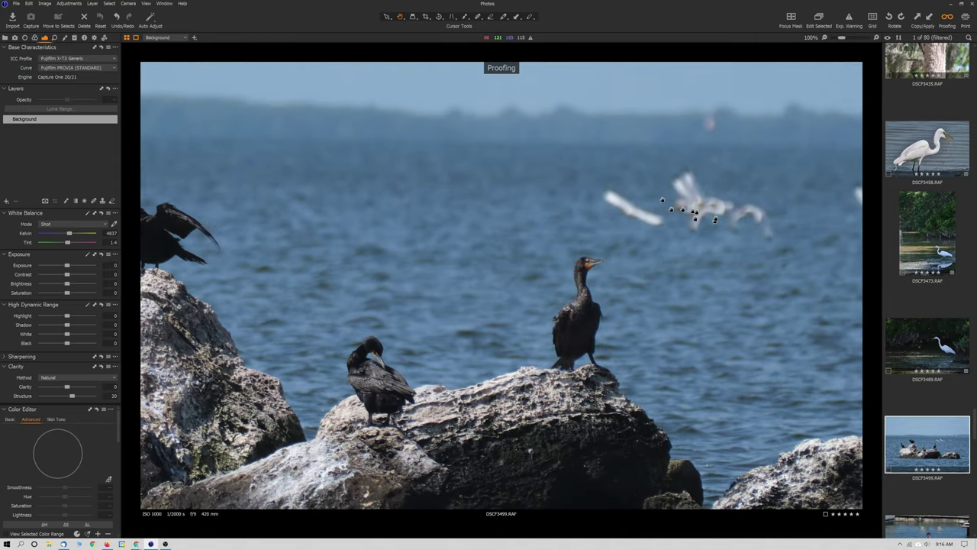
key(ctrl+0)
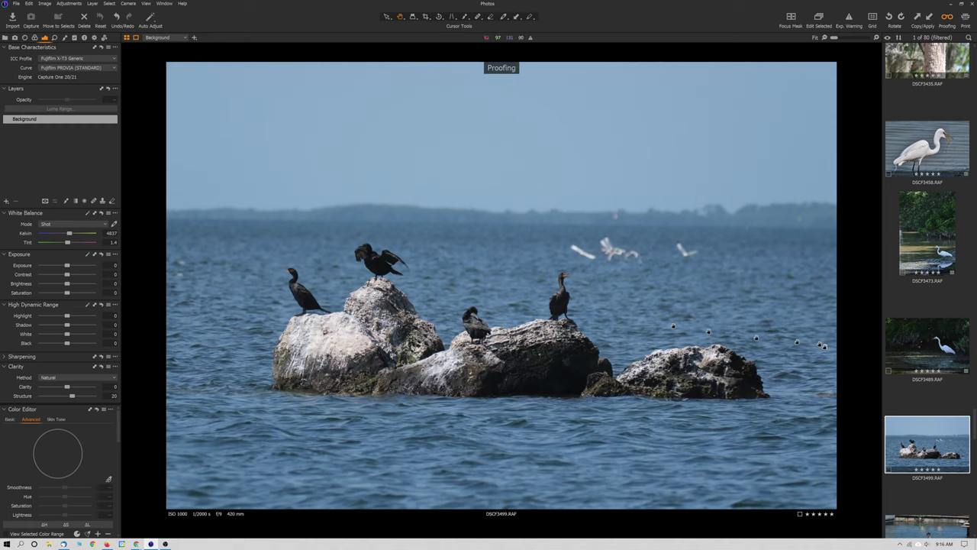
key(Down)
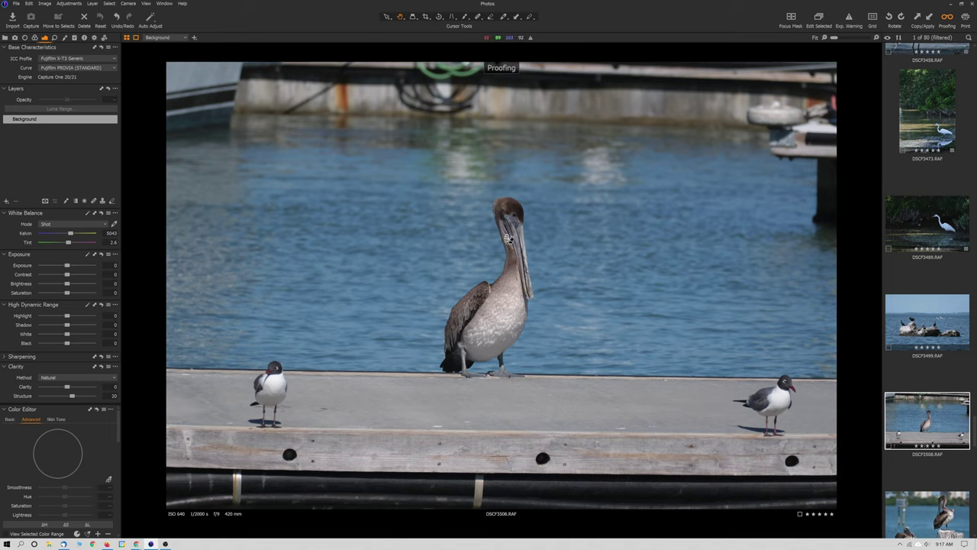
- Check the pelican's head on DSCF3508 at 100%, return to Fit, then advance to DSCF3509
click(512, 227)
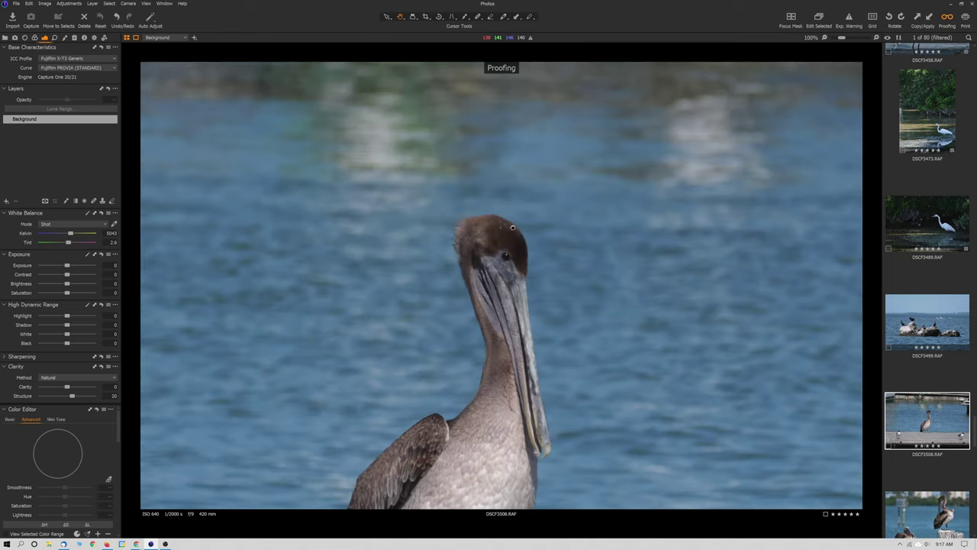
click(503, 342)
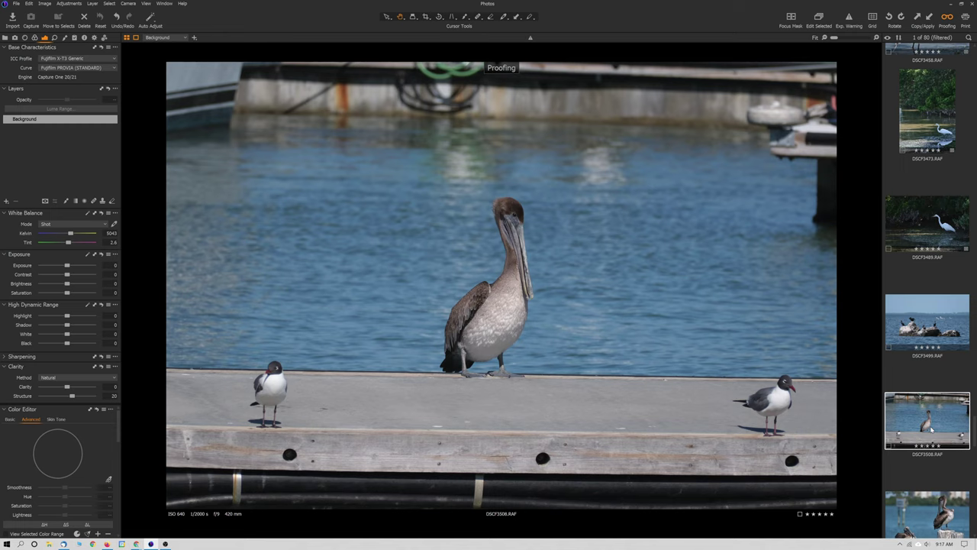
key(Right)
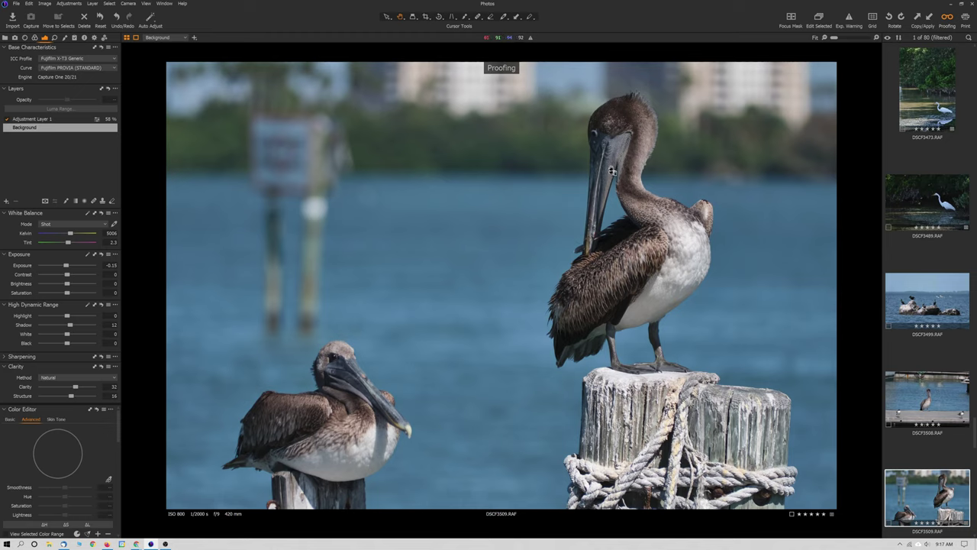
- Toggle Adjustment Layer 1 off and on twice to compare, leaving it enabled
click(8, 120)
click(8, 120)
click(8, 120)
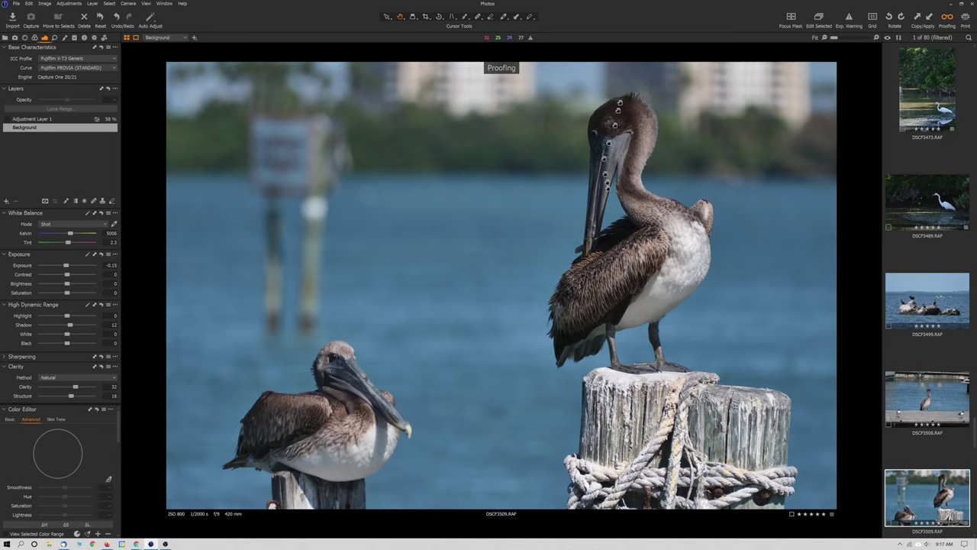
click(8, 120)
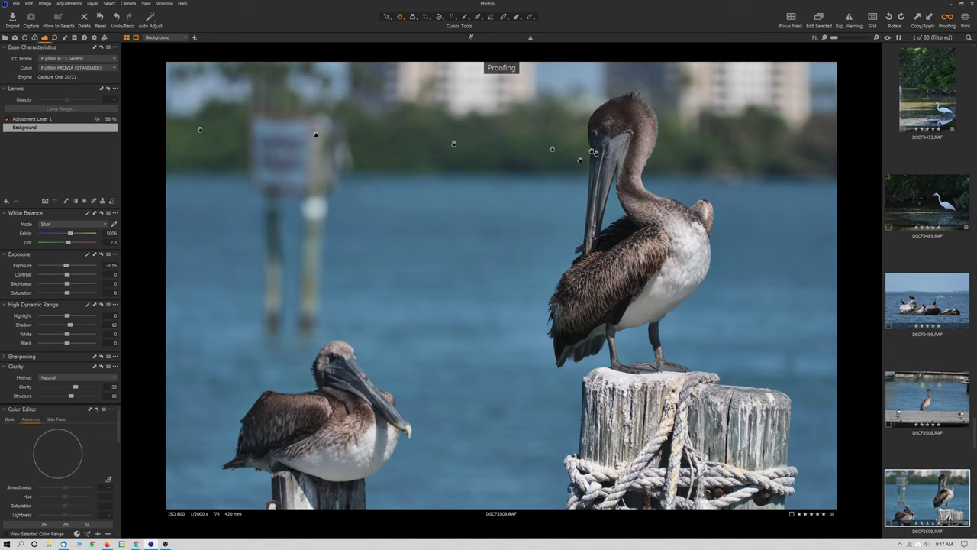
- Inspect the standing pelican's head, body and legs, then the resting pelican, at 100%
click(485, 284)
drag(488, 279, 437, 290)
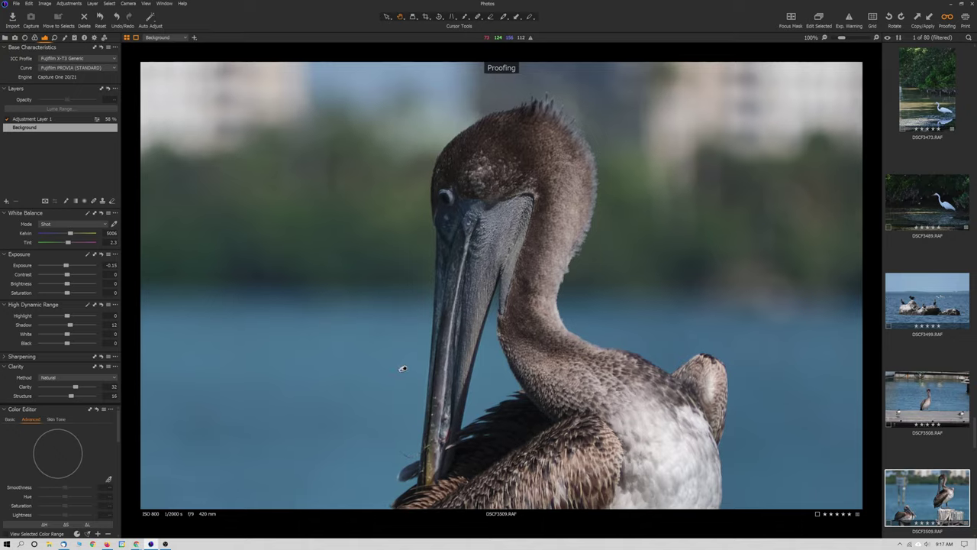
drag(400, 369, 429, 180)
drag(372, 336, 329, 291)
drag(302, 326, 618, 240)
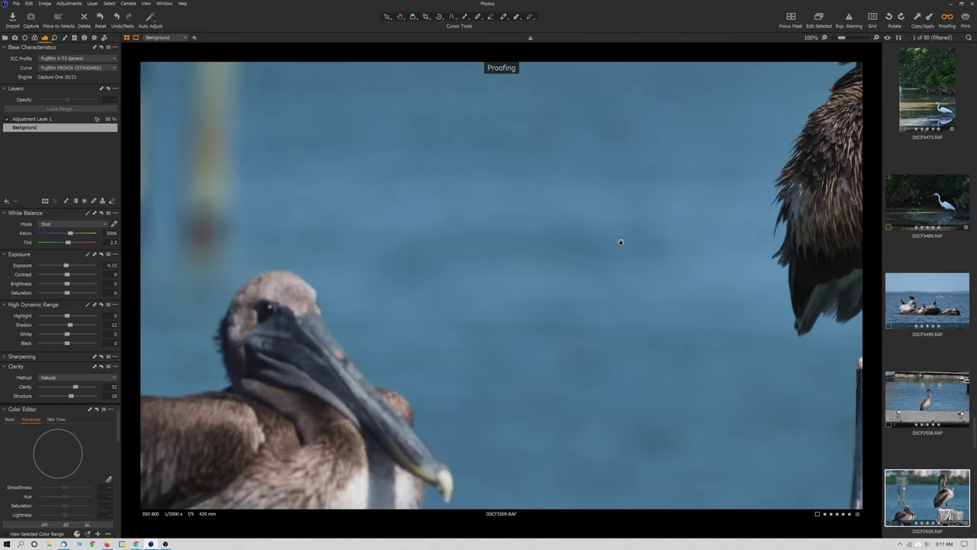
drag(417, 338, 549, 218)
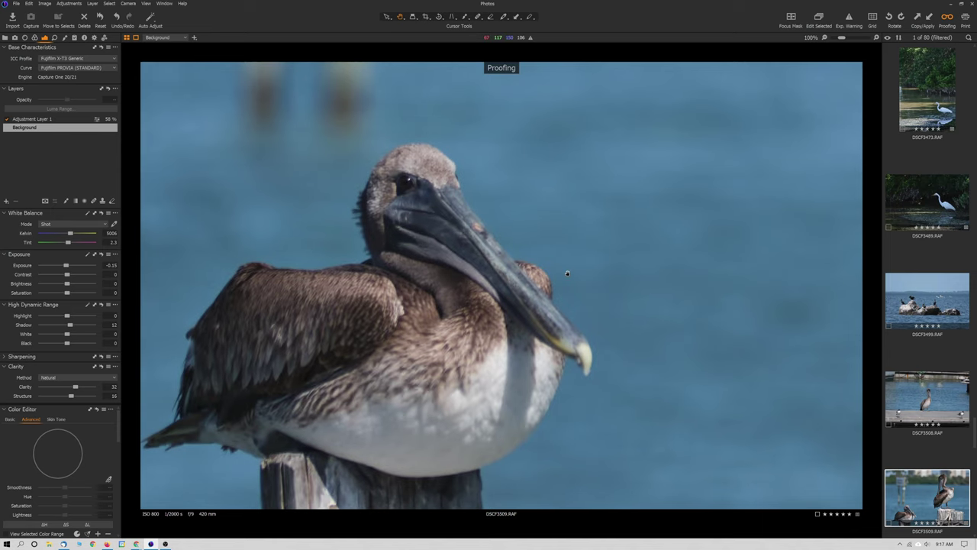
- Return the two-pelican photo to Fit and open DSCF3510 from the filmstrip
key(ctrl+0)
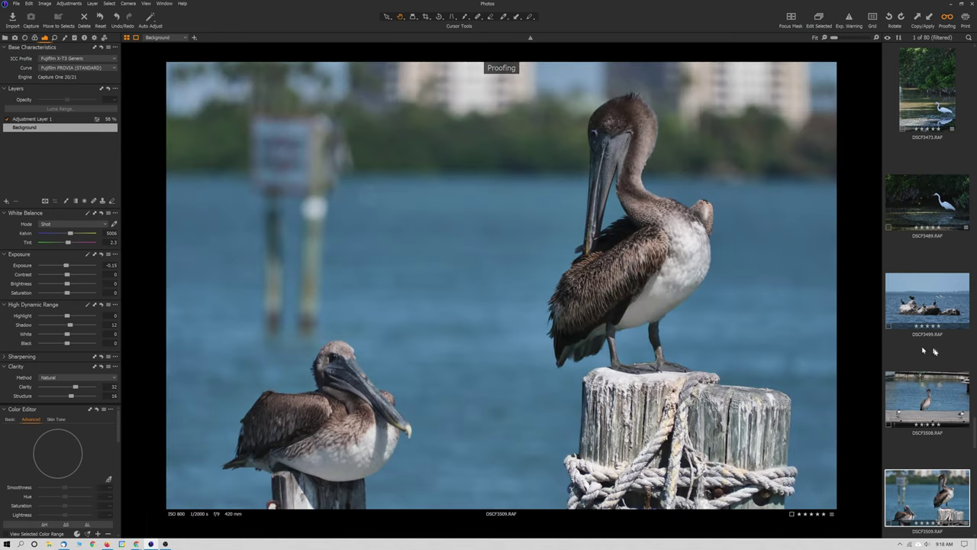
scroll(932, 351, down, 3)
click(926, 353)
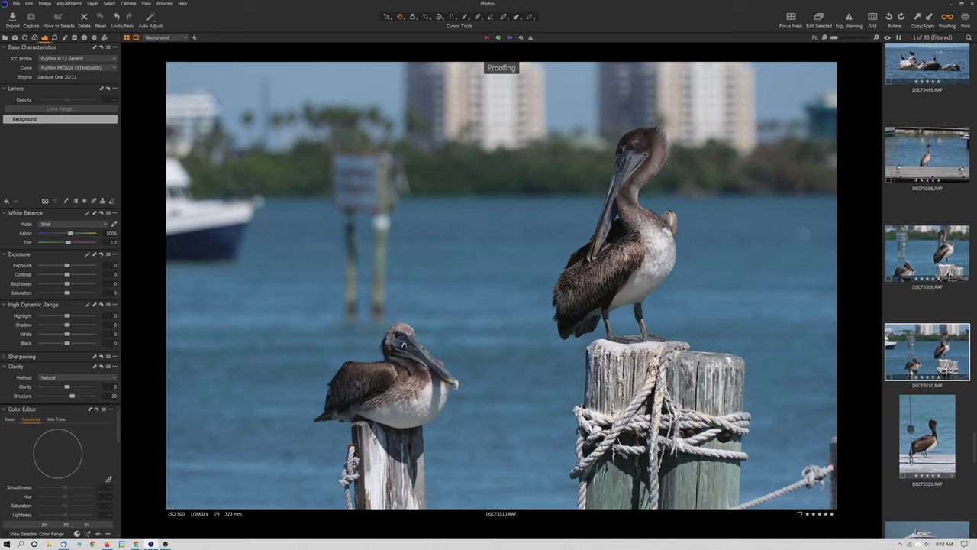
- View the left pelican at 100%, pan to the right pelican and buildings, then Fit
click(404, 345)
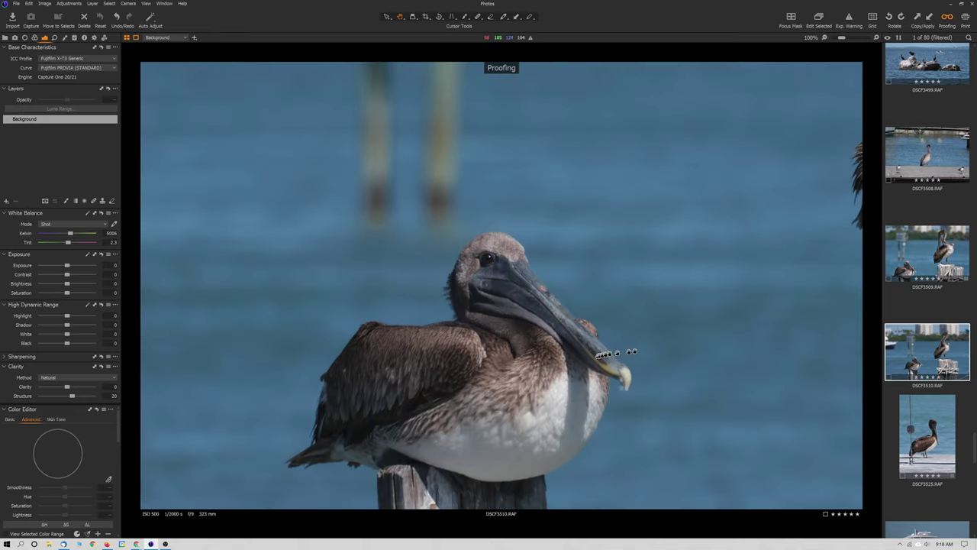
drag(720, 280, 388, 353)
drag(543, 258, 403, 389)
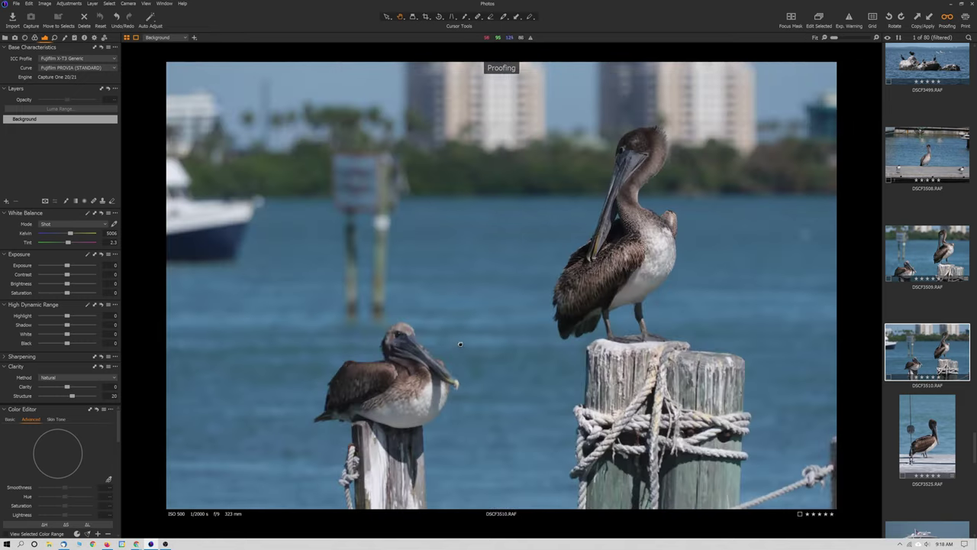
key(ctrl+0)
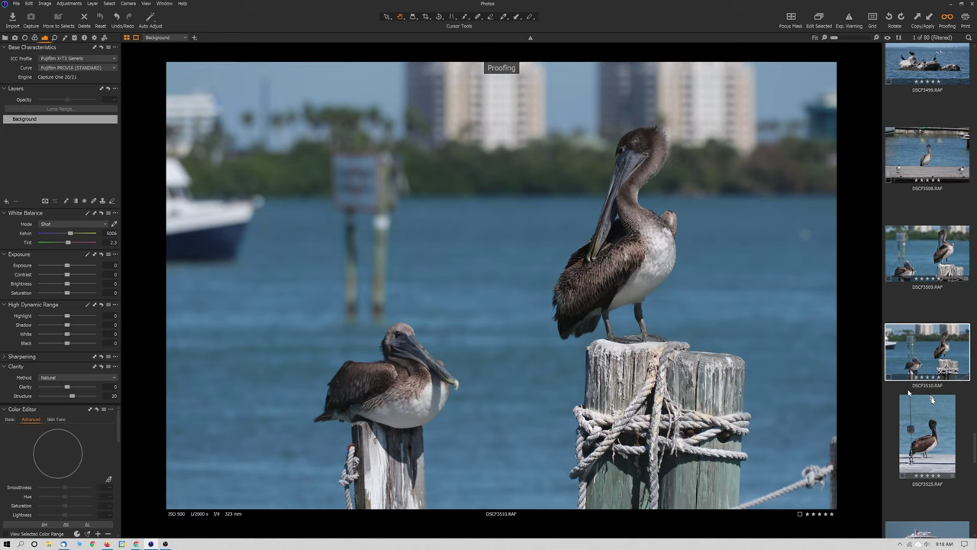
- Open lone pelican DSCF3525 and inspect its legs, feathers, head and beak at 100%
click(918, 437)
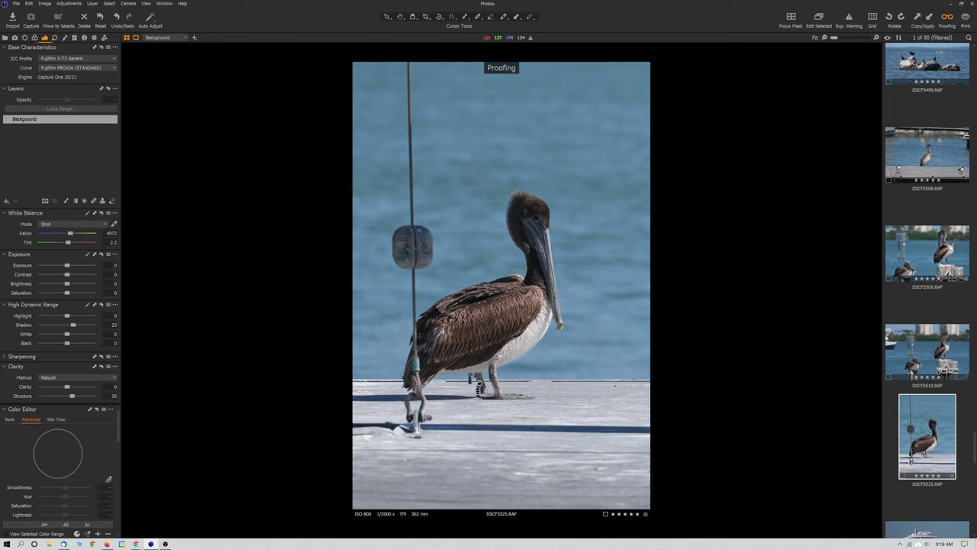
click(480, 377)
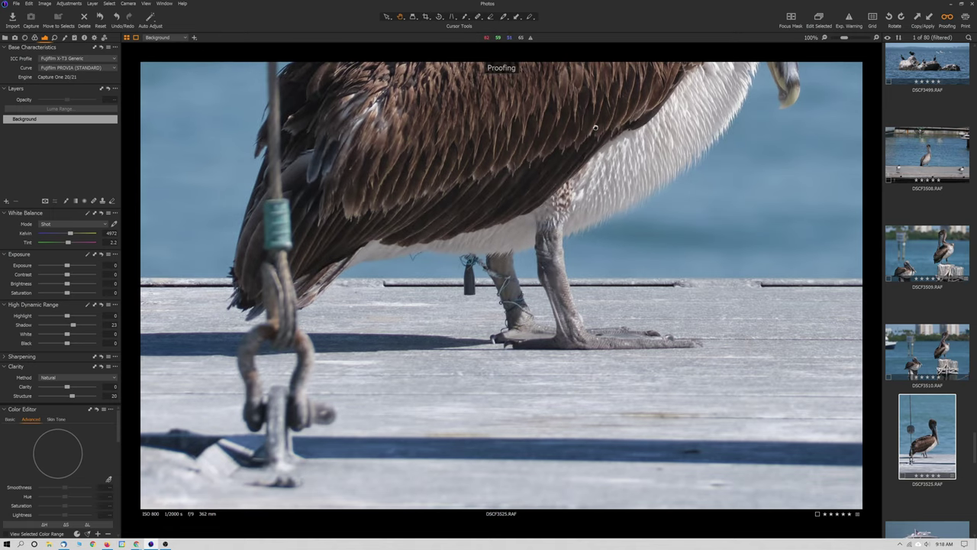
drag(595, 128, 555, 246)
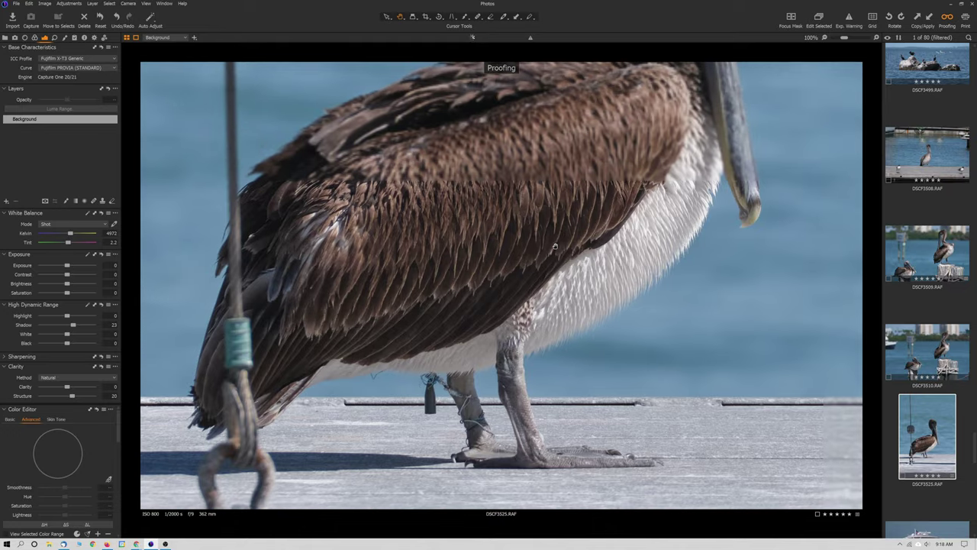
drag(572, 190, 516, 390)
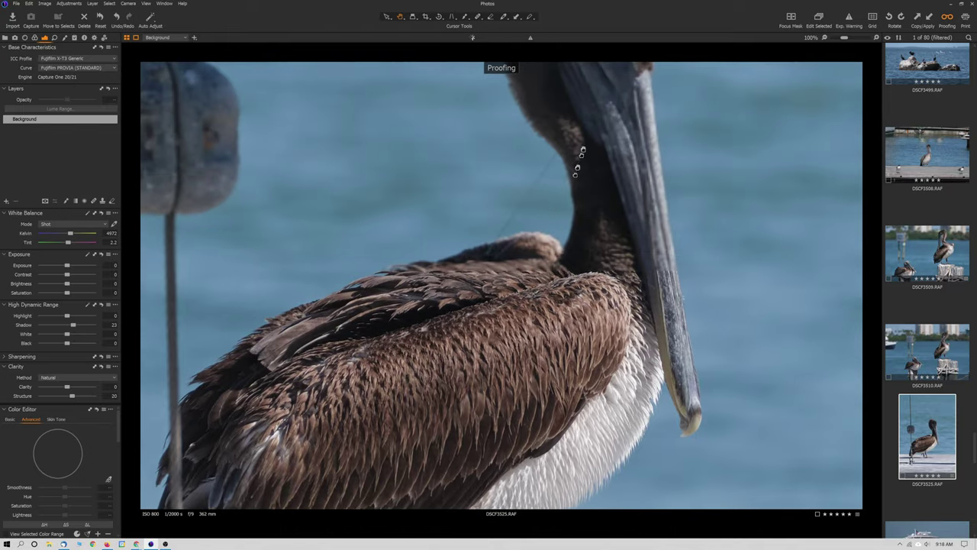
drag(578, 153, 524, 315)
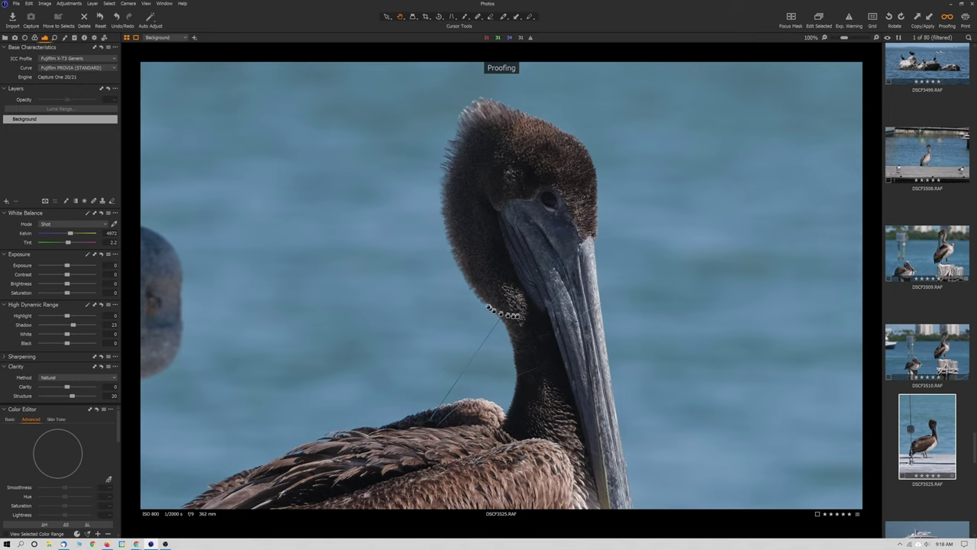
drag(488, 307, 539, 281)
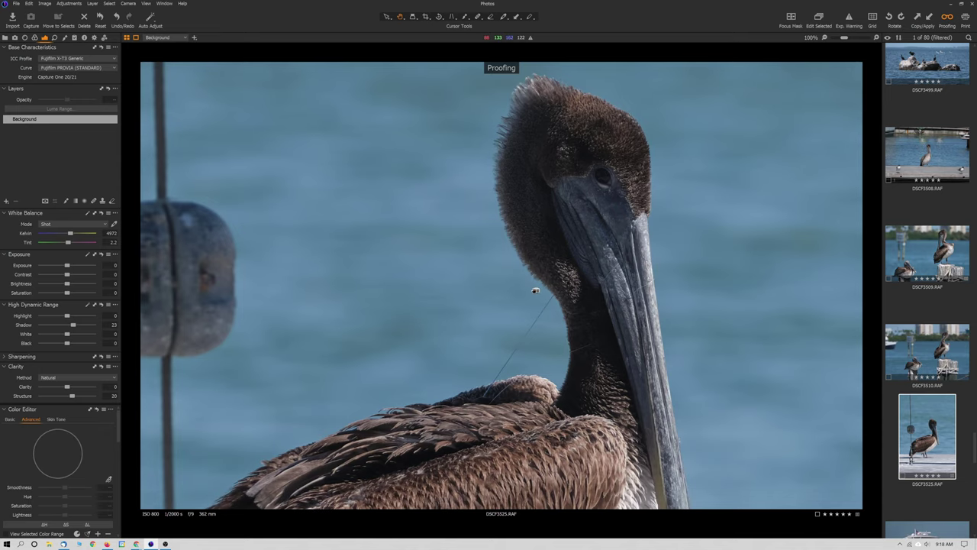
- Return the pelican photo to Fit and scroll further down the filmstrip
key(ctrl+0)
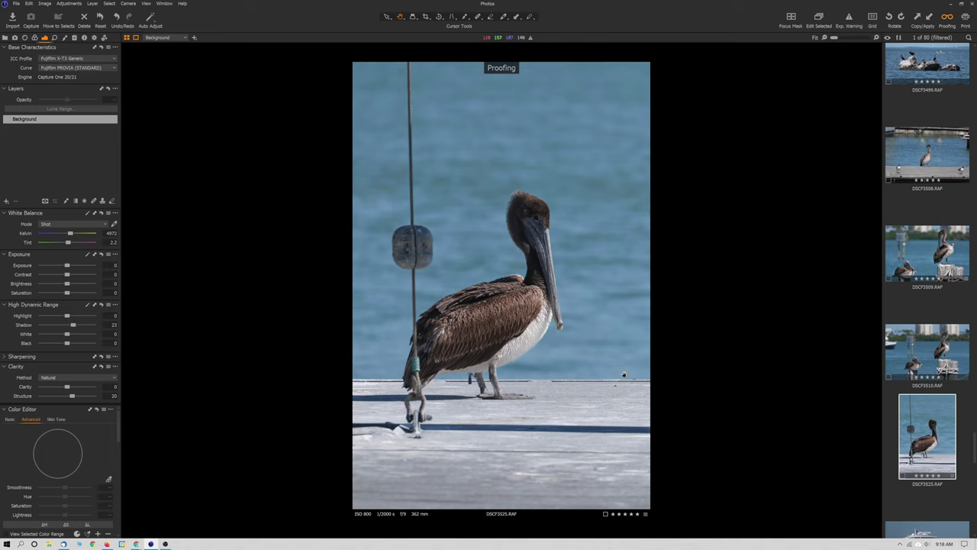
scroll(940, 418, down, 2)
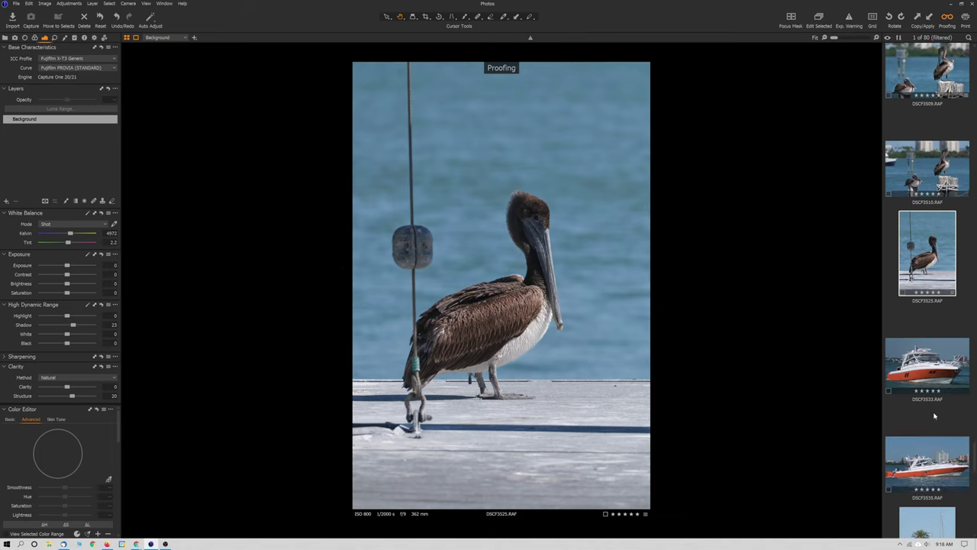
scroll(934, 416, down, 1)
scroll(921, 354, down, 2)
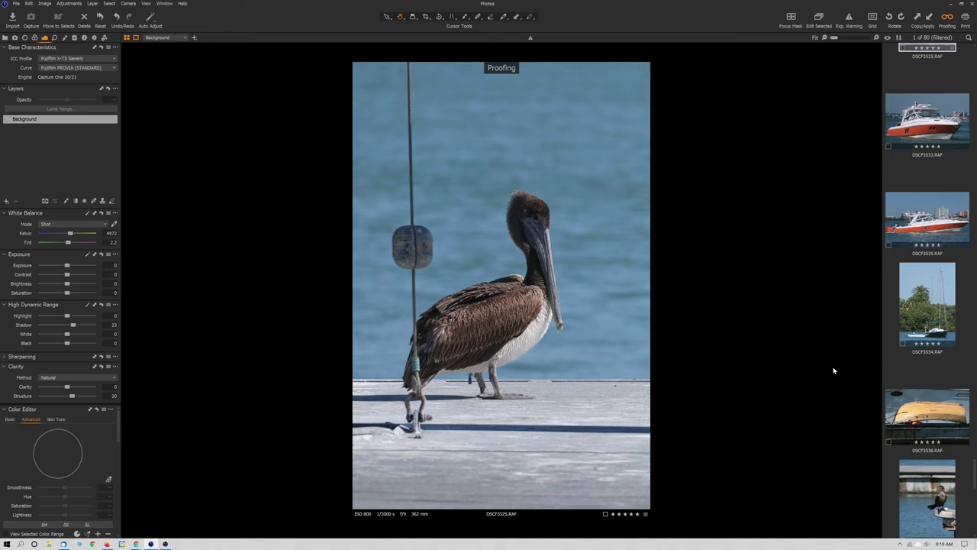
- Open DSCF3533 and pan across the boat at 100%: cabin, radar mast, orange hull, and stern
click(930, 137)
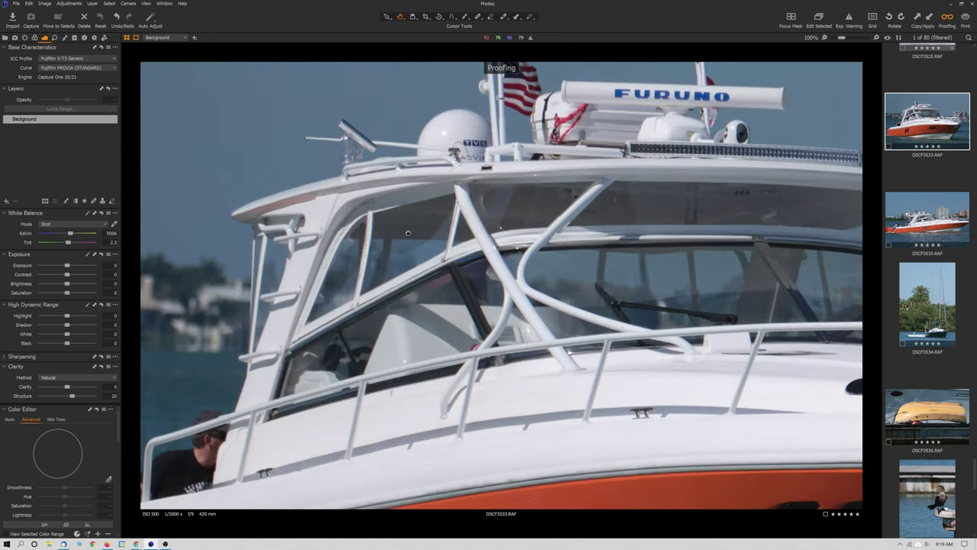
double_click(413, 237)
drag(547, 168, 557, 187)
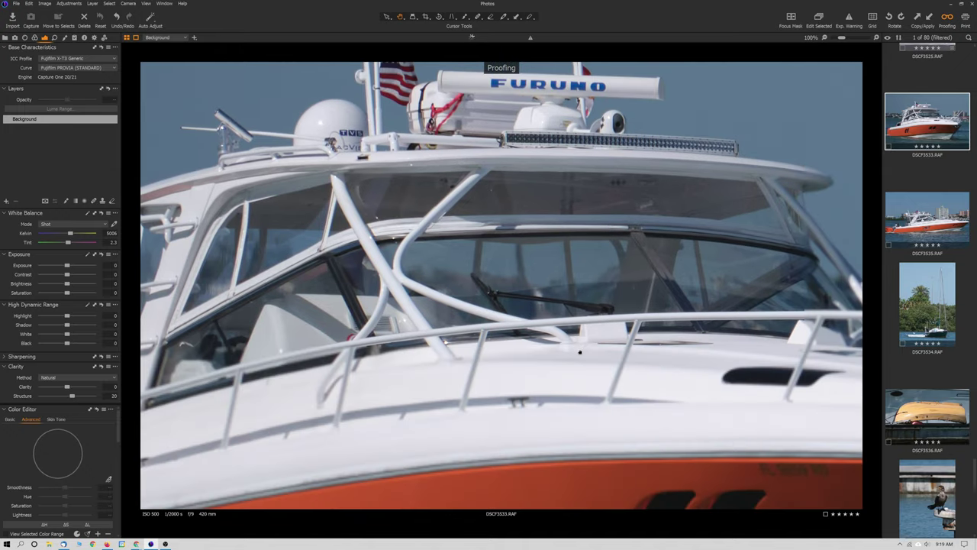
drag(572, 344, 572, 207)
drag(469, 323, 400, 313)
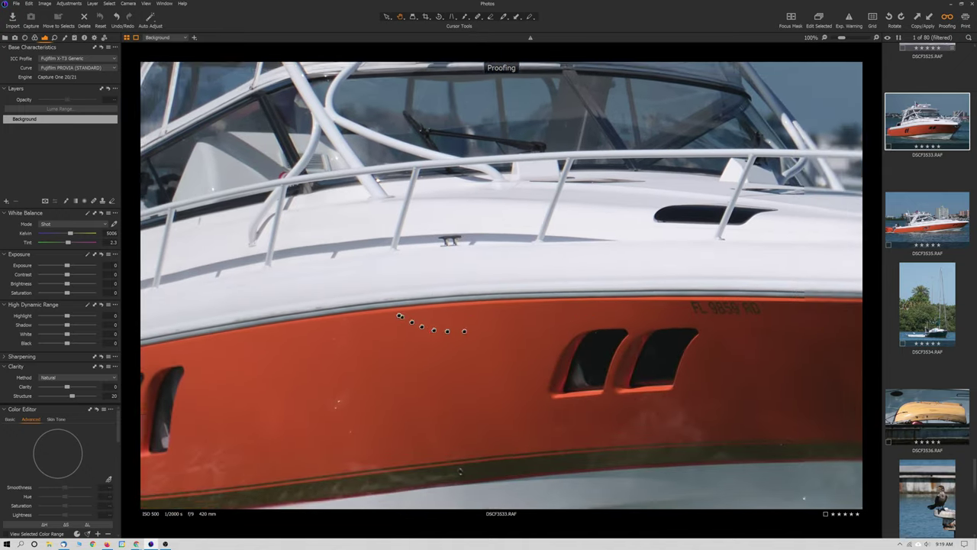
drag(214, 404, 577, 373)
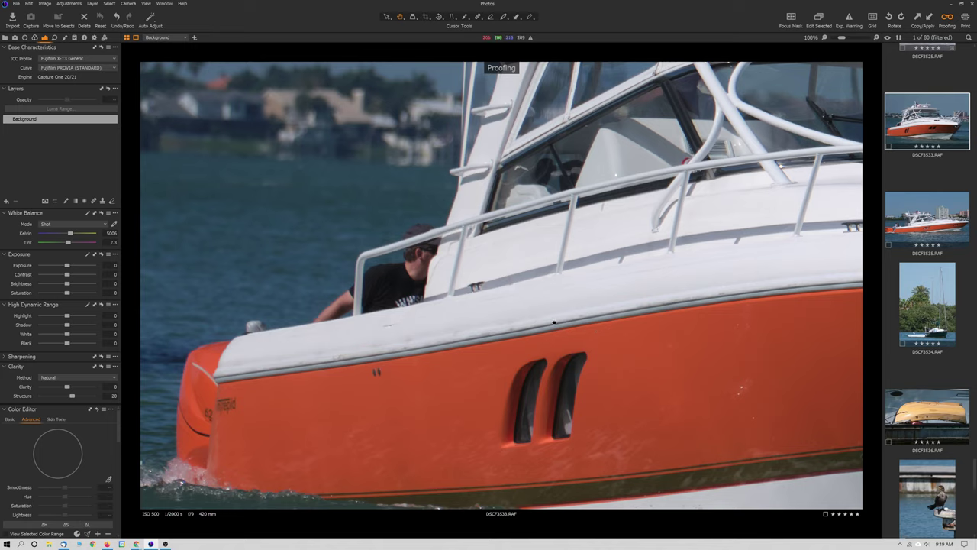
- Check the roof, flag and FURUNO radar, then advance to DSCF3535 and zoom on its stern
scroll(554, 322, down, 1)
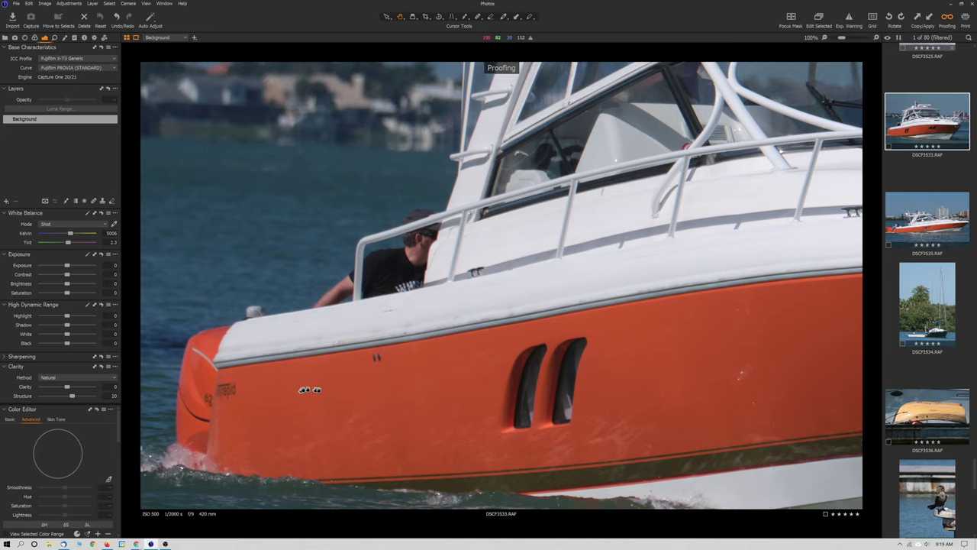
scroll(488, 320, up, 6)
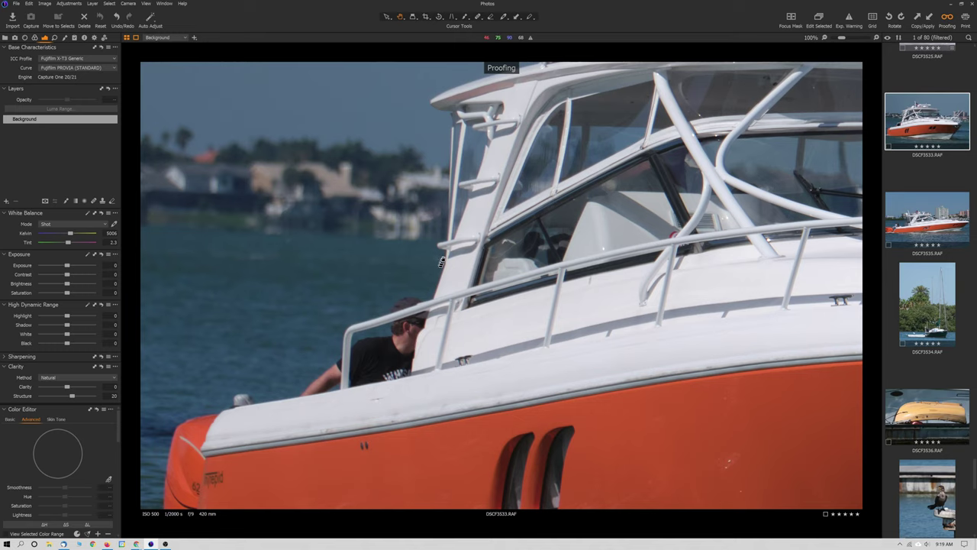
drag(556, 364, 315, 435)
drag(446, 338, 446, 391)
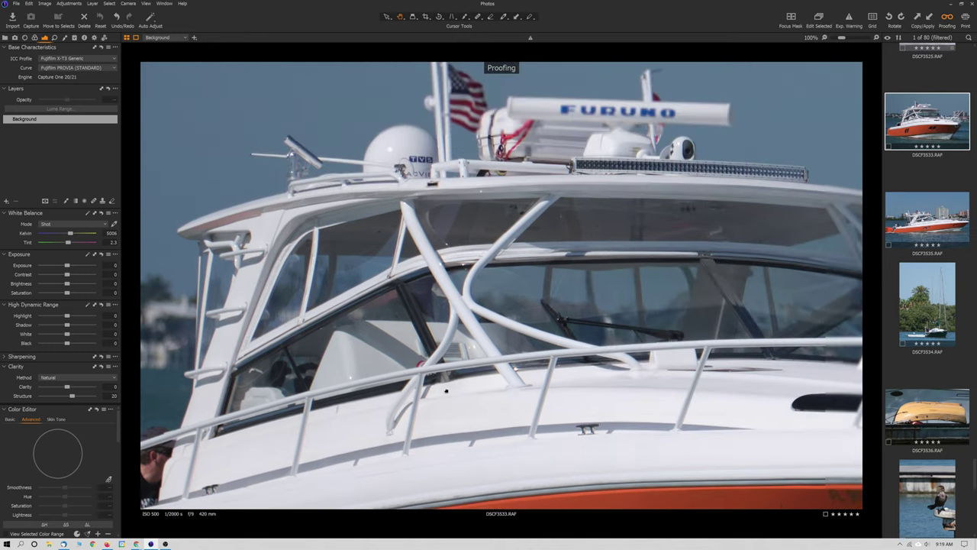
click(503, 344)
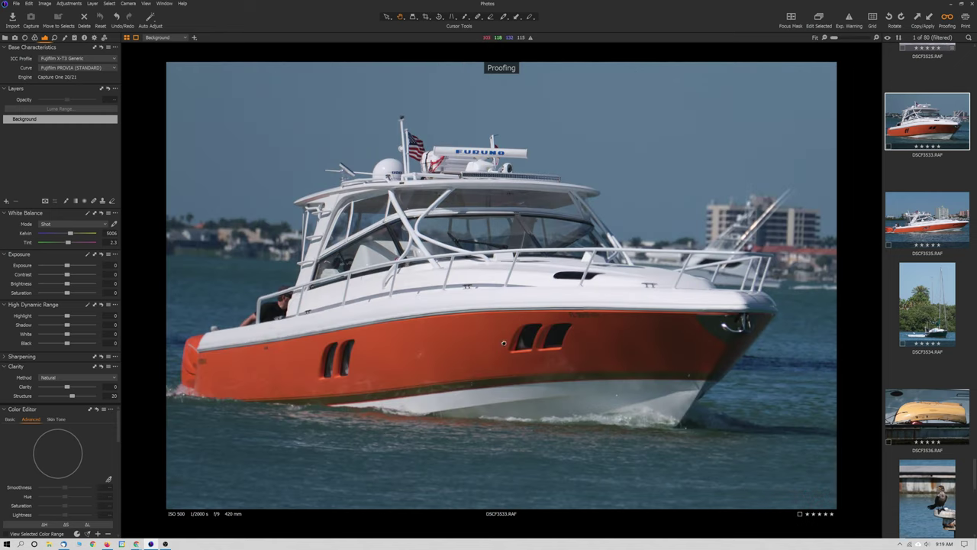
key(Right)
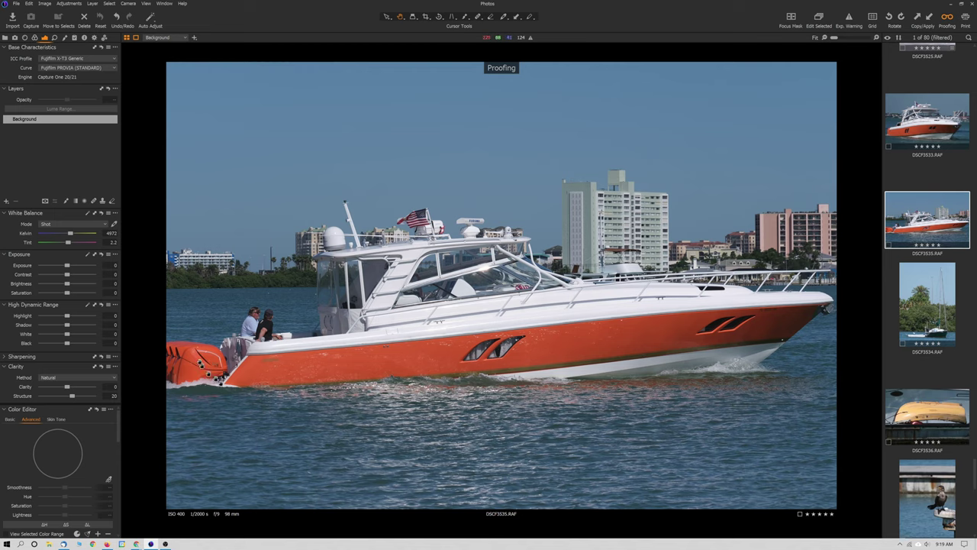
click(213, 374)
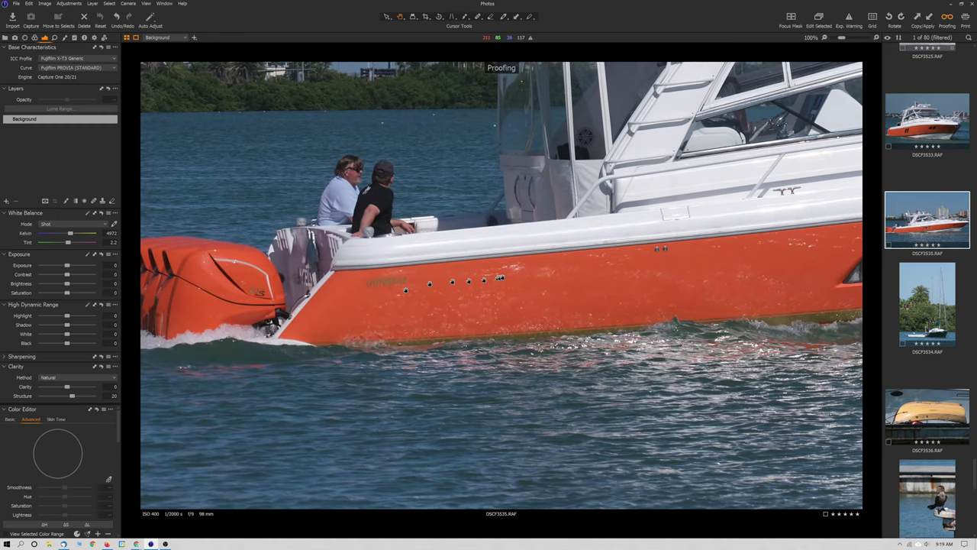
- Pan the 100% view from cabin to bow, fit the photo, then bring up sailboat DSCF3534
drag(500, 277, 529, 367)
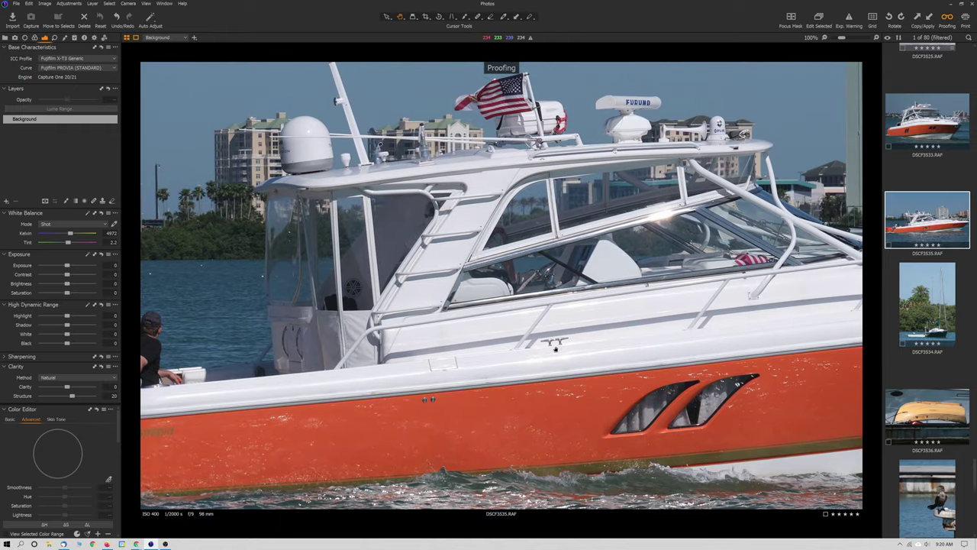
drag(654, 329, 447, 302)
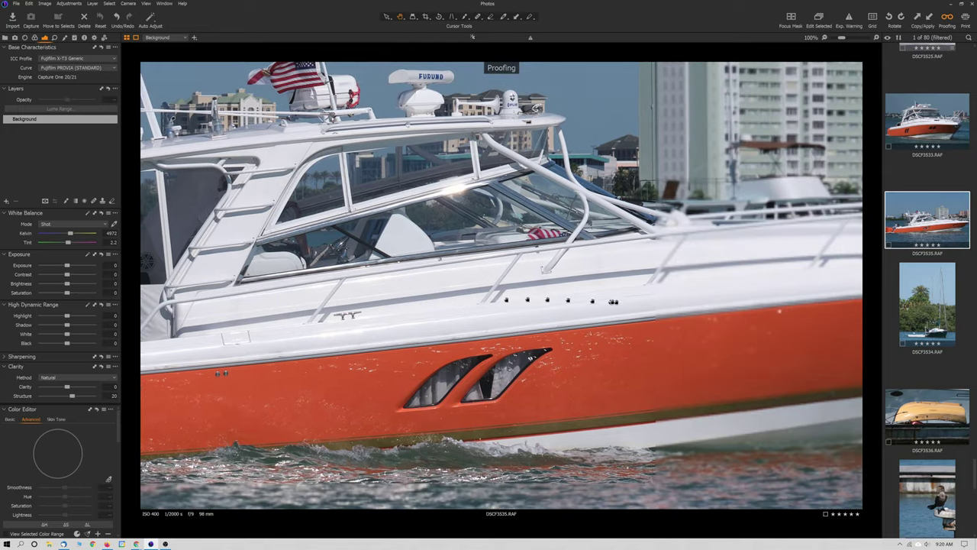
drag(613, 301, 373, 345)
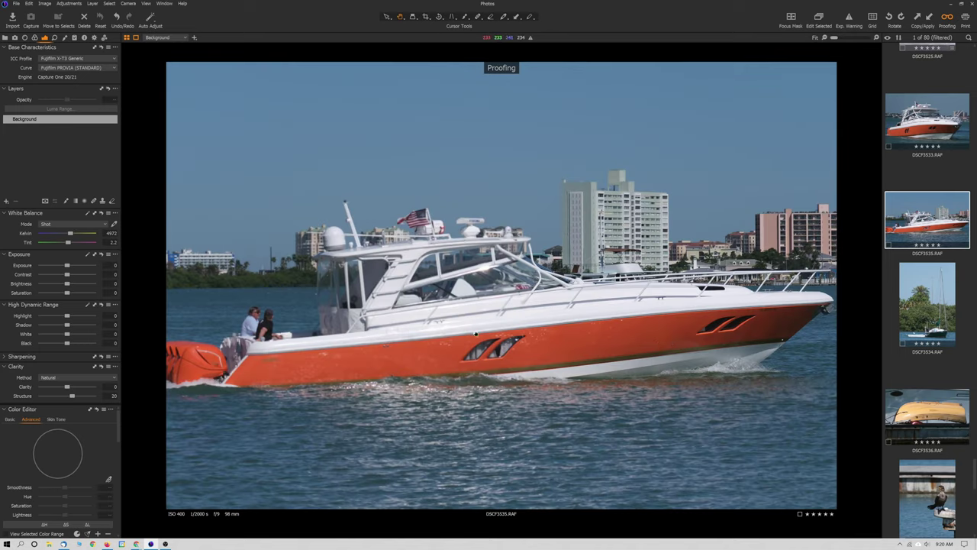
double_click(477, 335)
scroll(916, 347, down, 2)
click(923, 241)
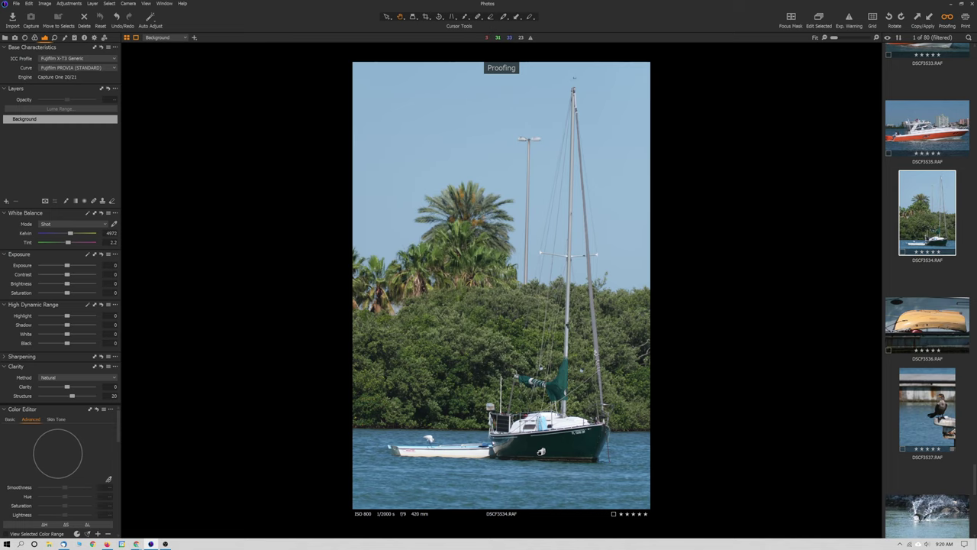
- Inspect the sailboat hull and the egret on the dinghy at 100%, fit, then open DSCF3537
double_click(535, 435)
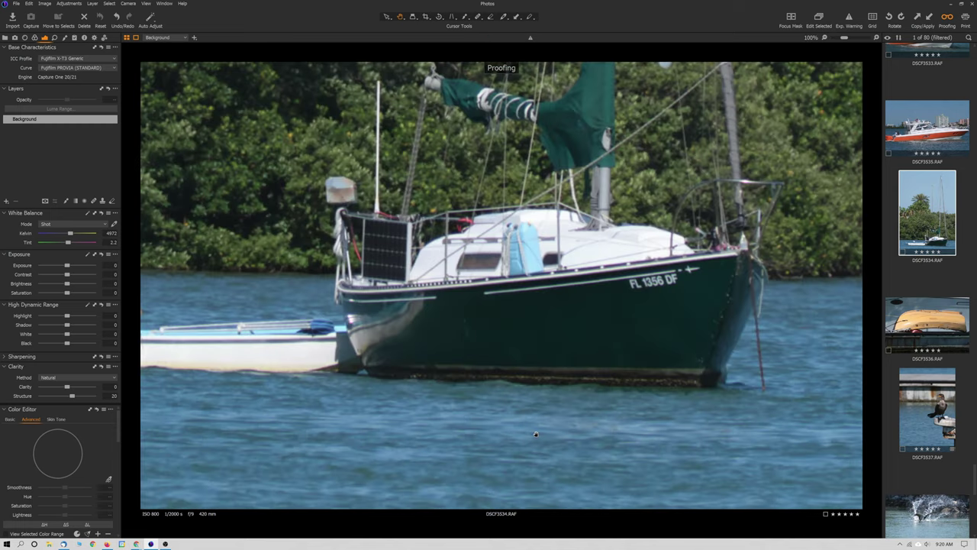
drag(479, 381, 608, 386)
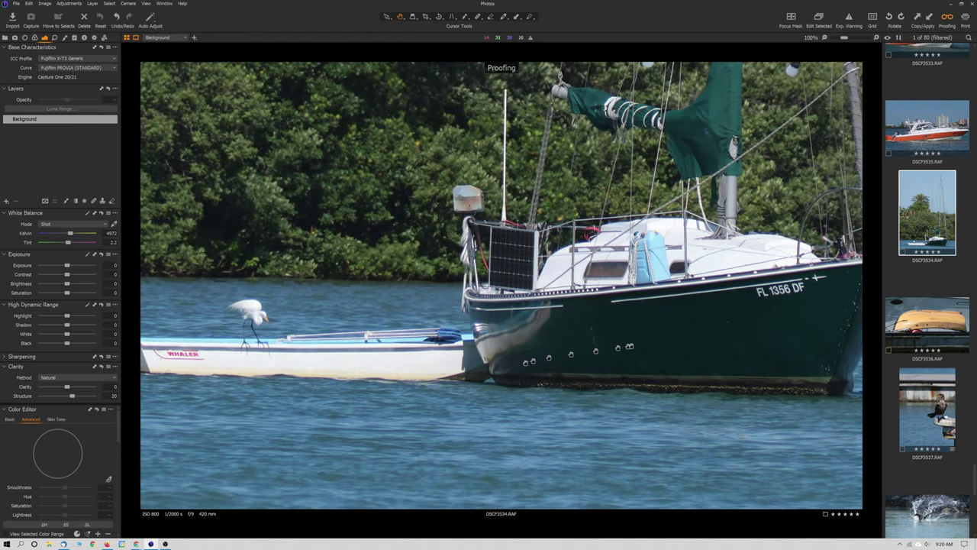
drag(640, 345, 535, 355)
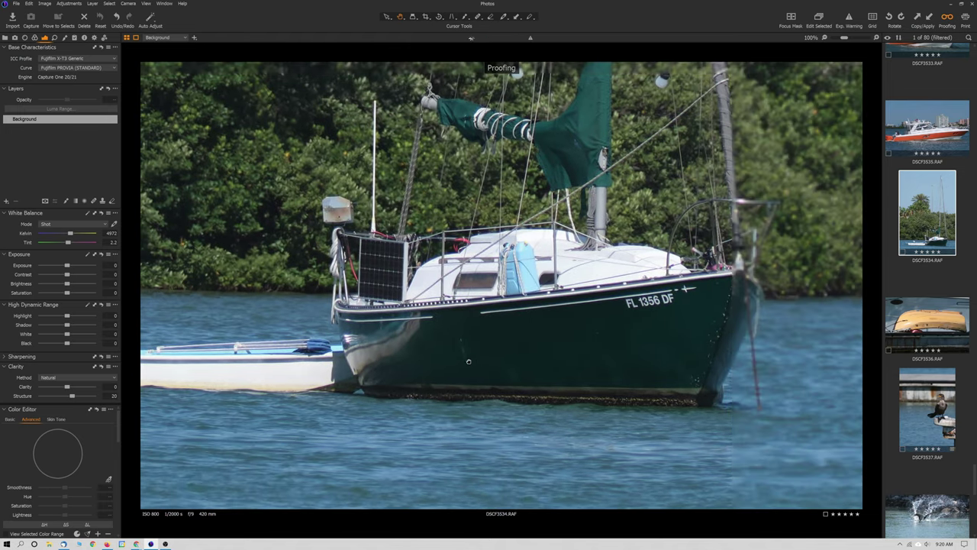
drag(469, 361, 611, 360)
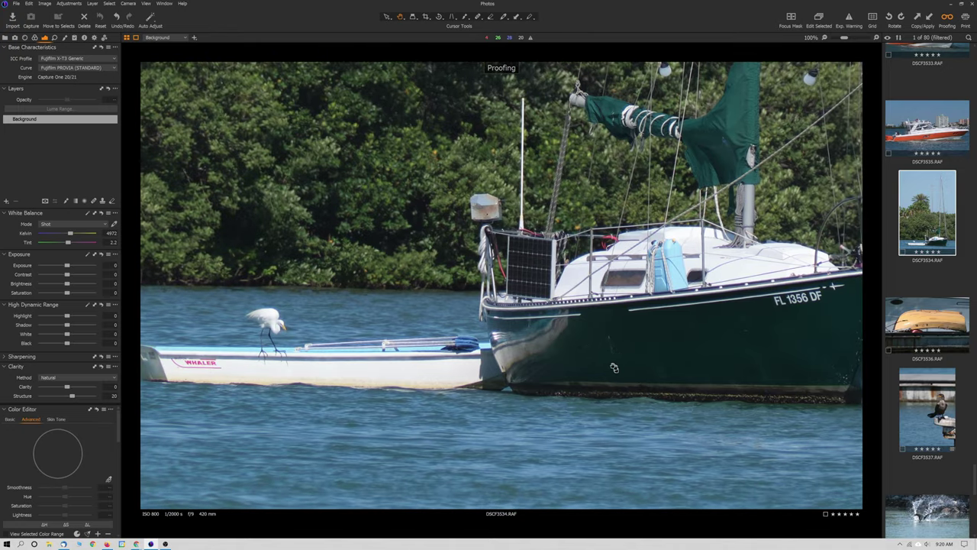
drag(497, 347, 576, 344)
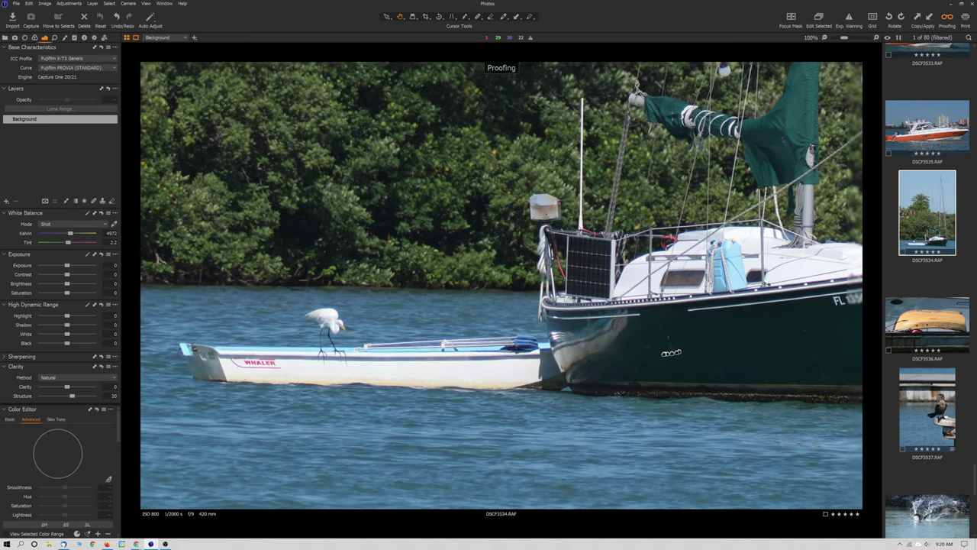
drag(671, 352, 451, 353)
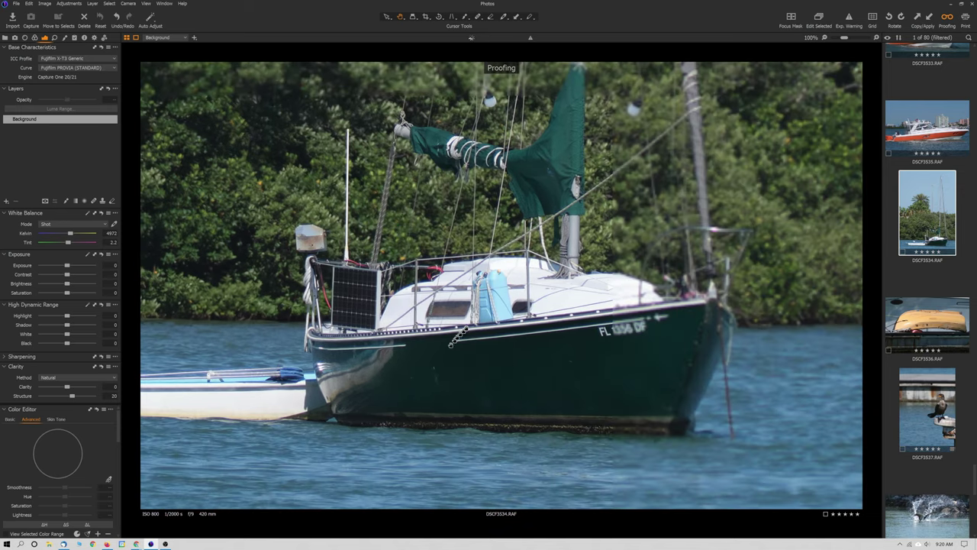
click(466, 328)
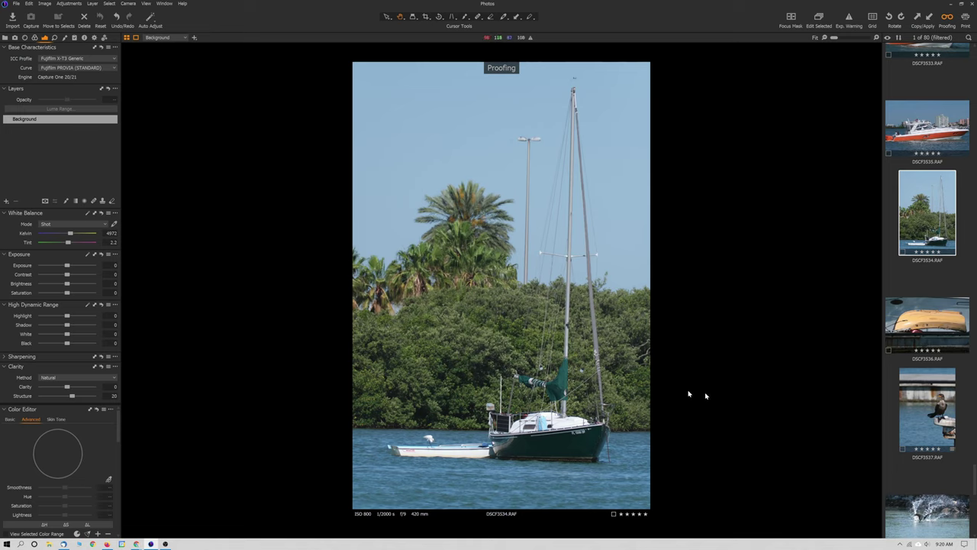
click(937, 412)
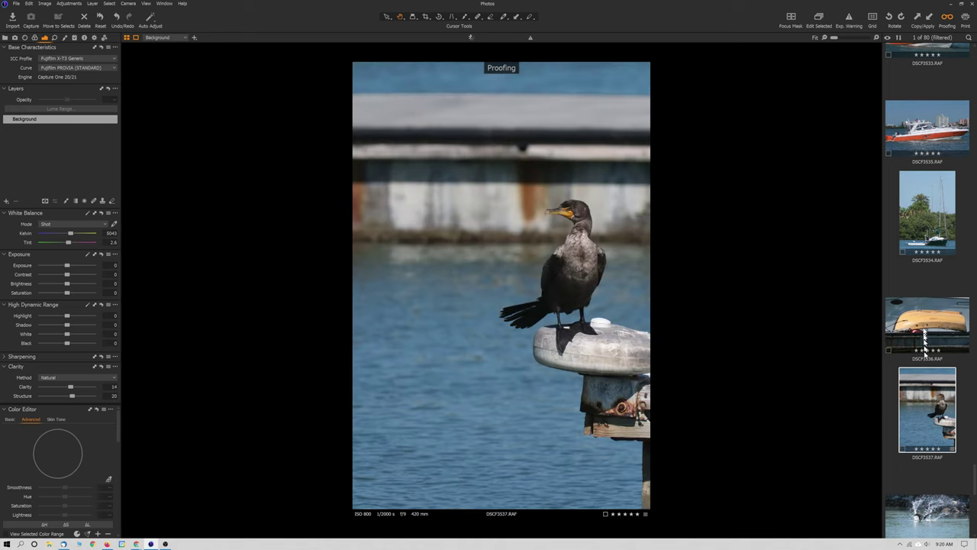
click(925, 336)
click(526, 280)
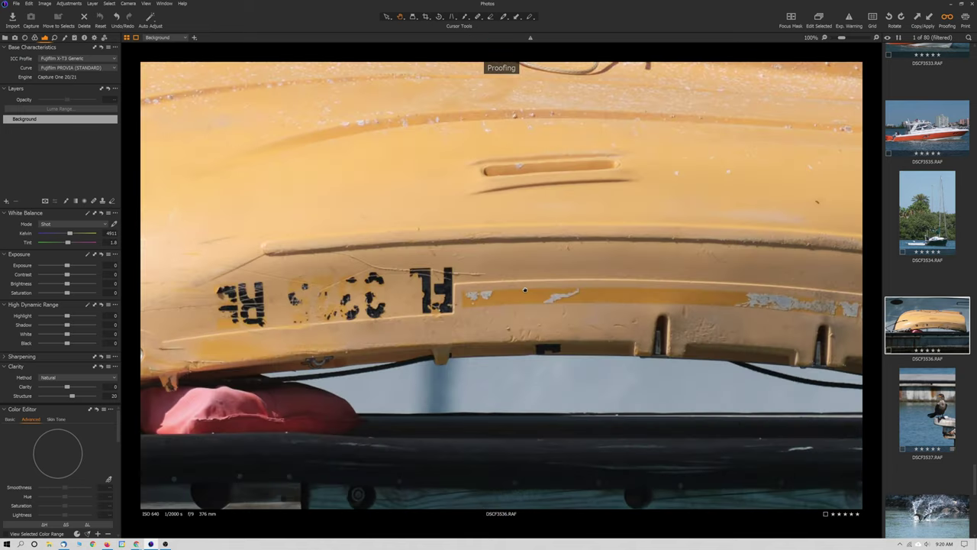
click(525, 289)
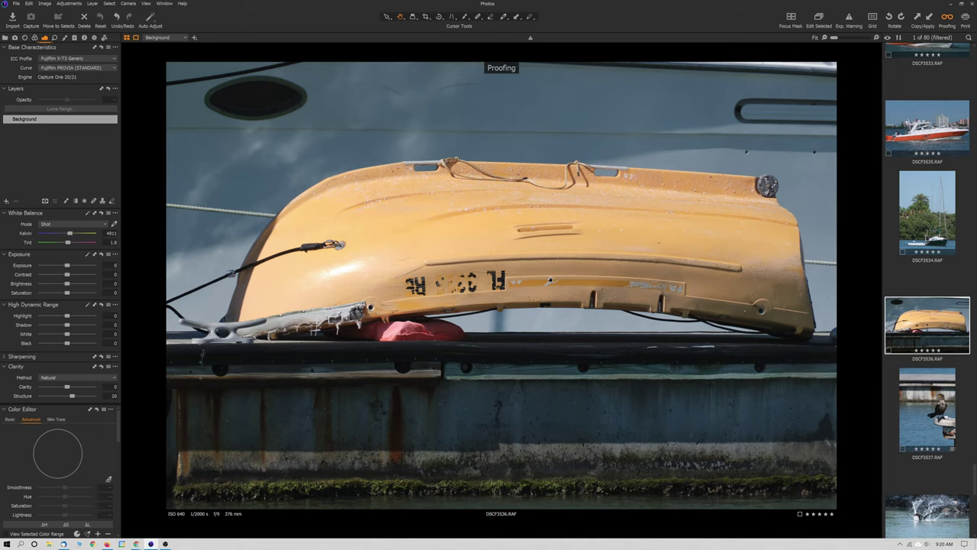
click(549, 280)
drag(646, 318, 398, 321)
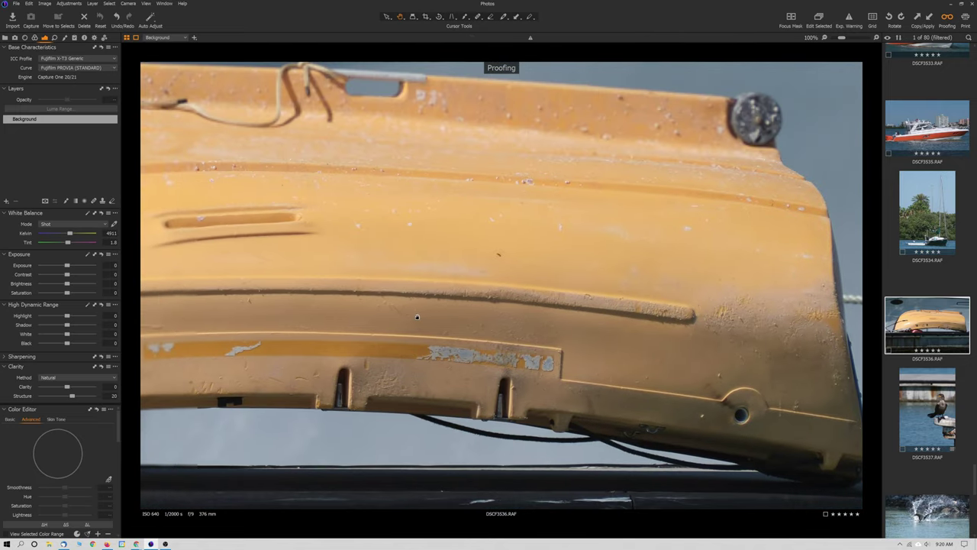
drag(387, 257, 672, 397)
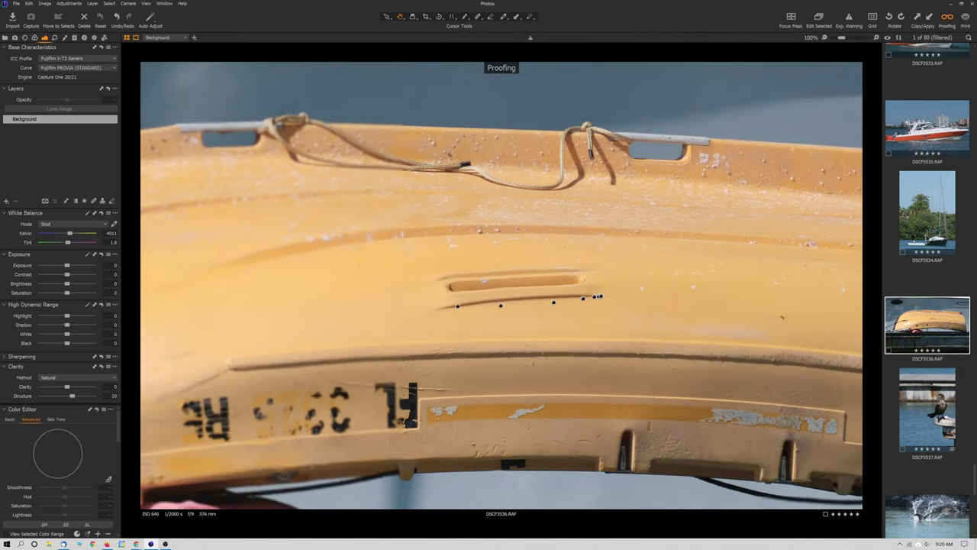
drag(458, 313, 785, 206)
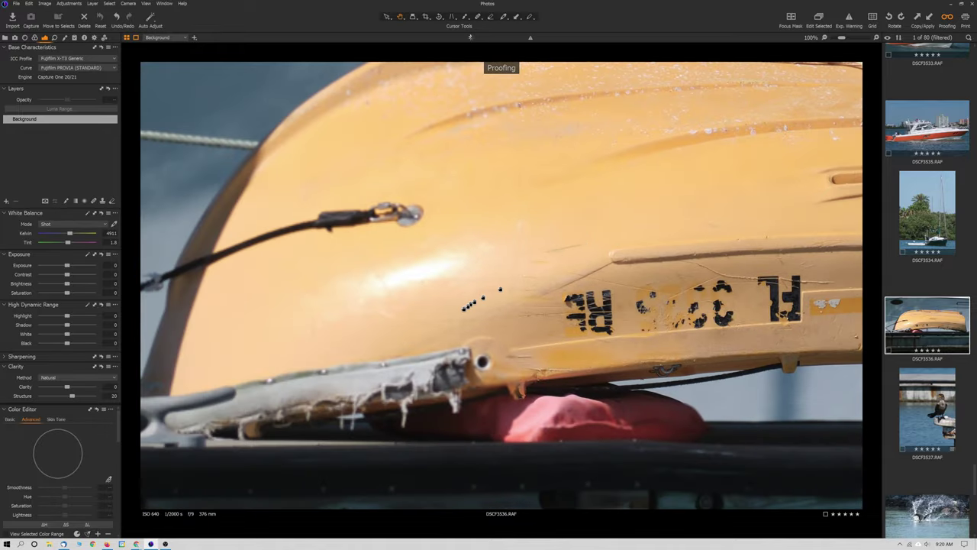
drag(452, 312, 479, 263)
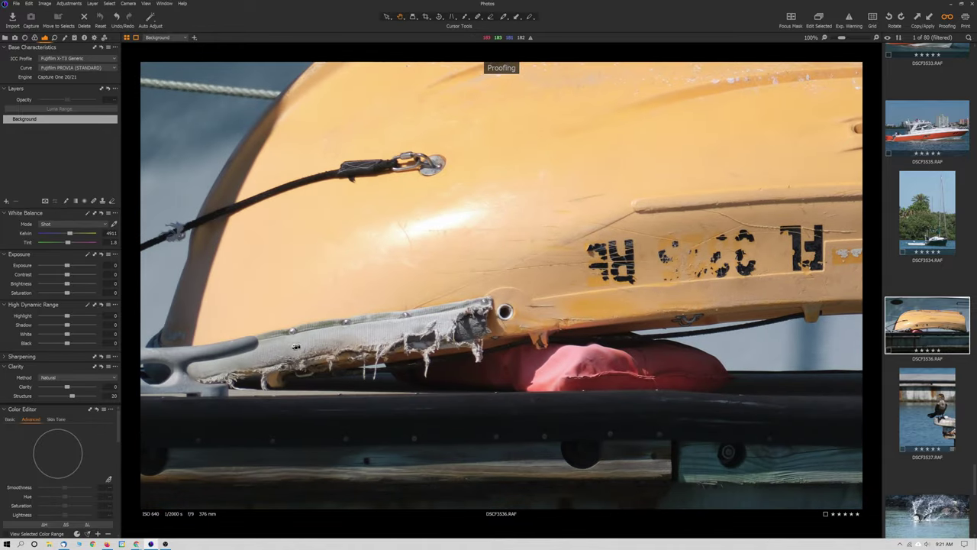
drag(218, 355, 348, 315)
click(432, 297)
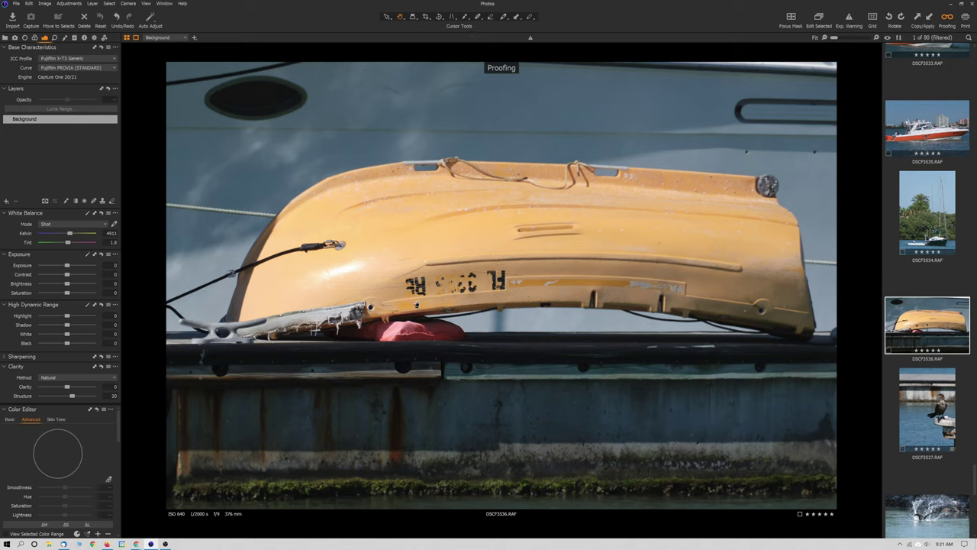
click(932, 390)
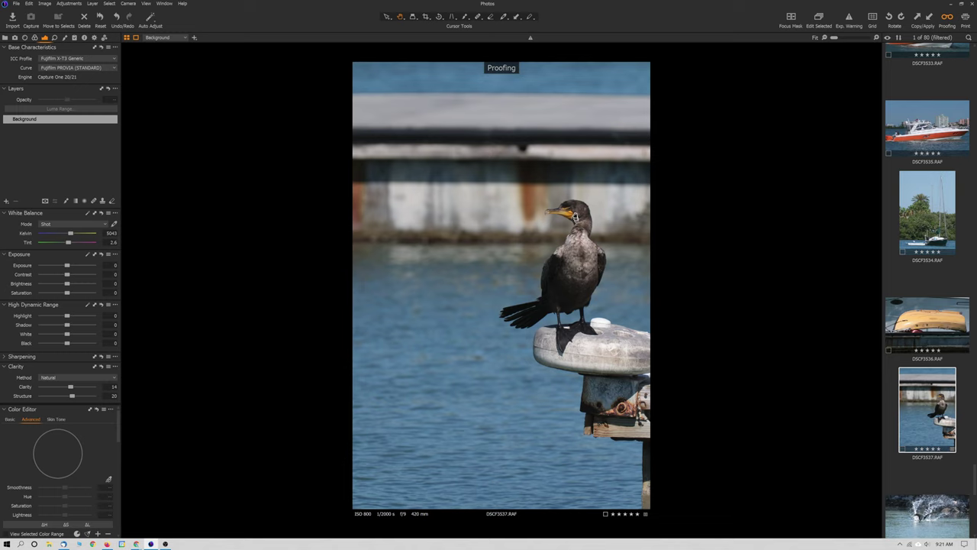
- Magnify the cormorant's eye from 100% to 200% and 300%, then step back out to the whole photo
click(574, 216)
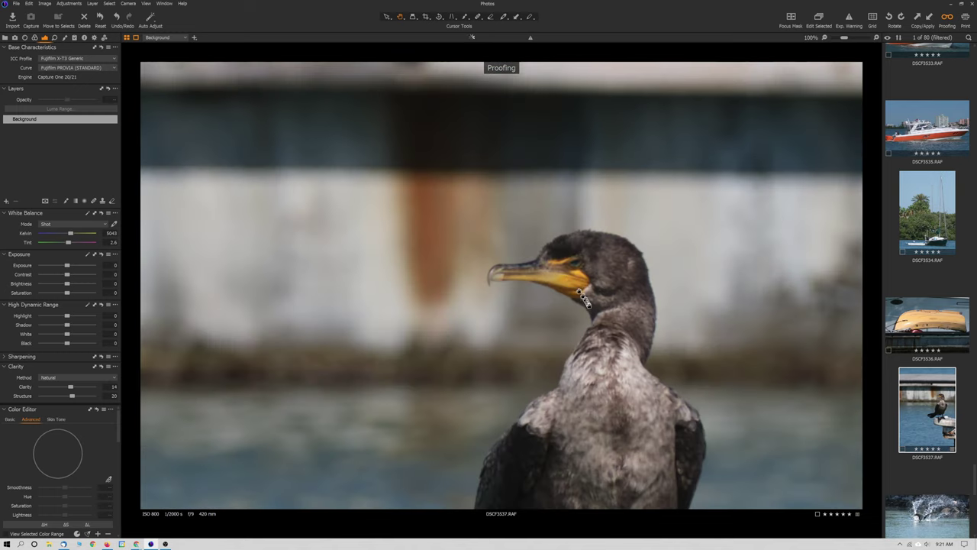
scroll(554, 328, down, 1)
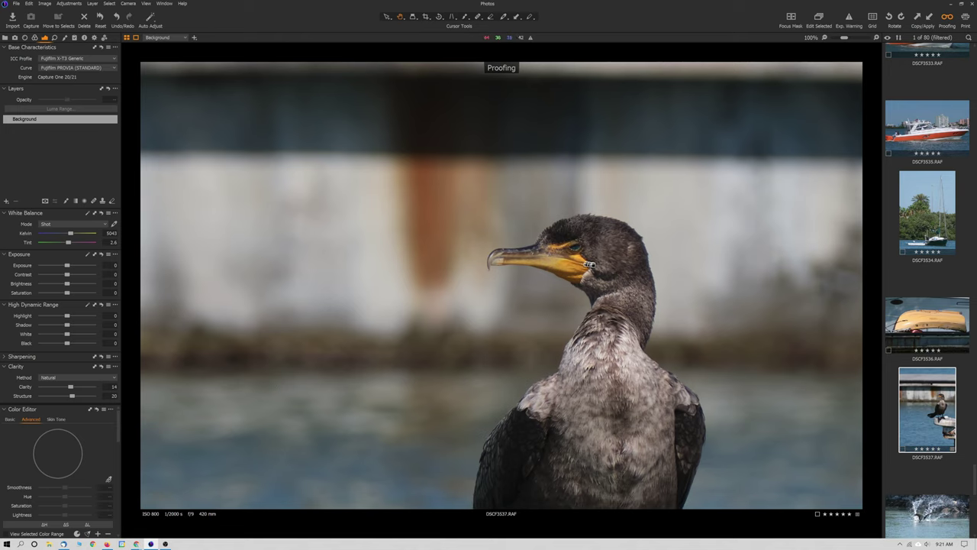
click(586, 258)
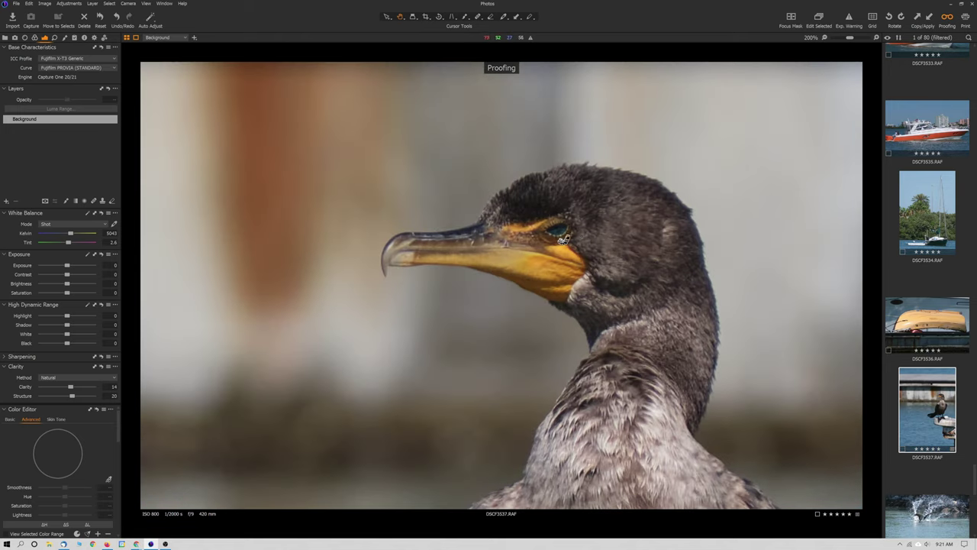
click(579, 237)
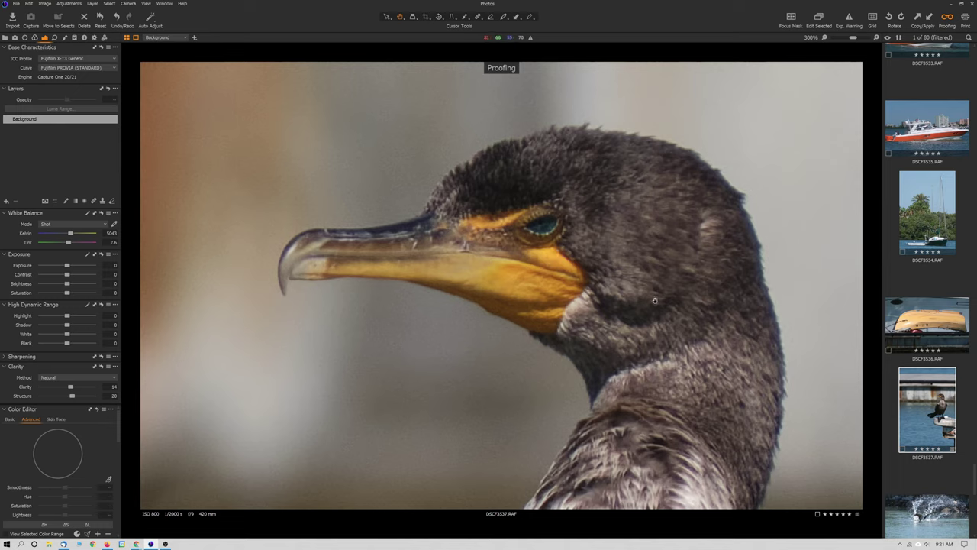
alt+click(637, 320)
alt+click(641, 323)
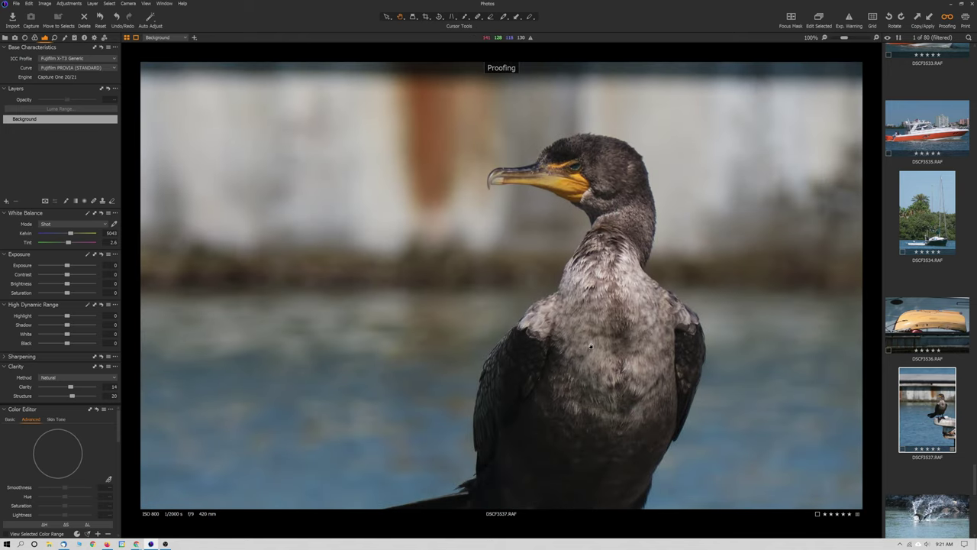
alt+click(590, 366)
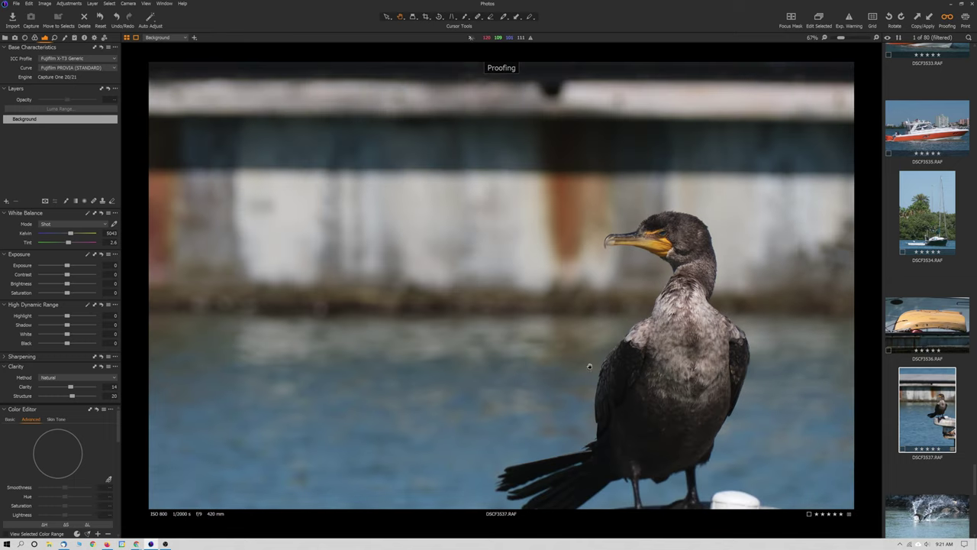
scroll(593, 370, down, 3)
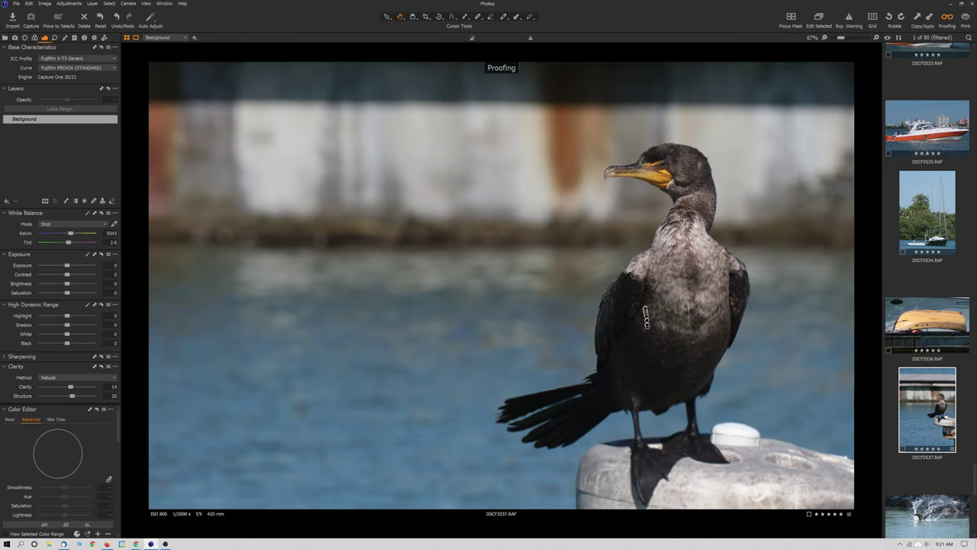
scroll(928, 381, down, 3)
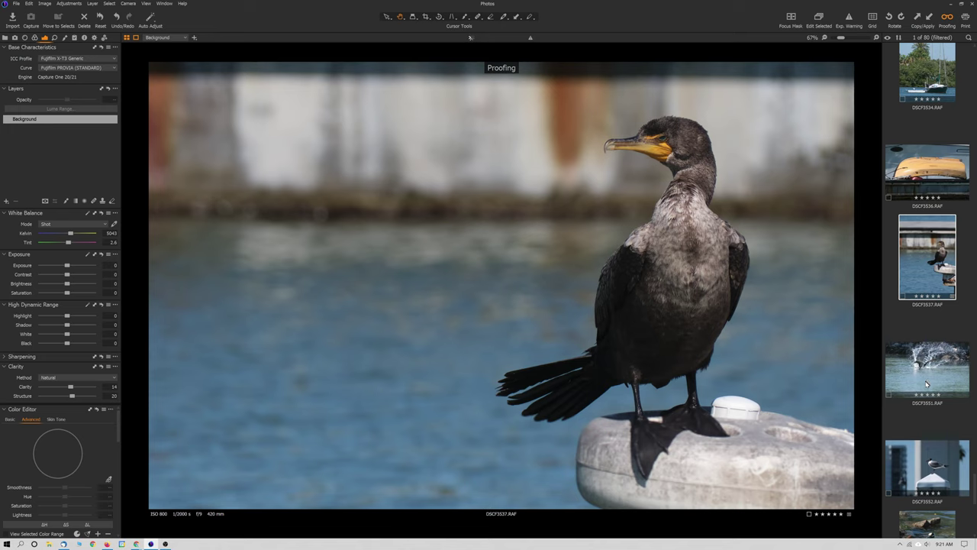
- Fit splash DSCF3551, check the gull on DSCF3552 at 100%, fit with Ctrl+0, then open DSCF3561
click(923, 318)
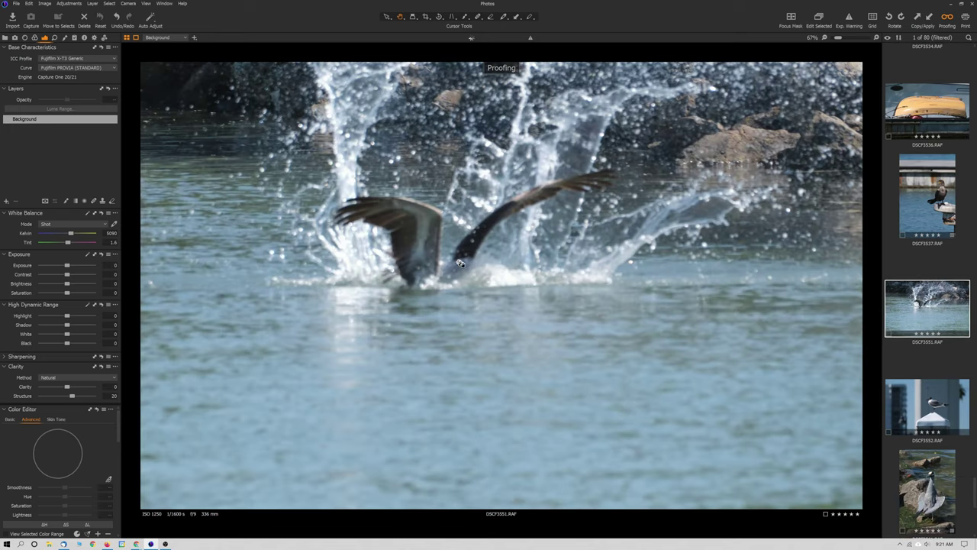
alt+click(474, 268)
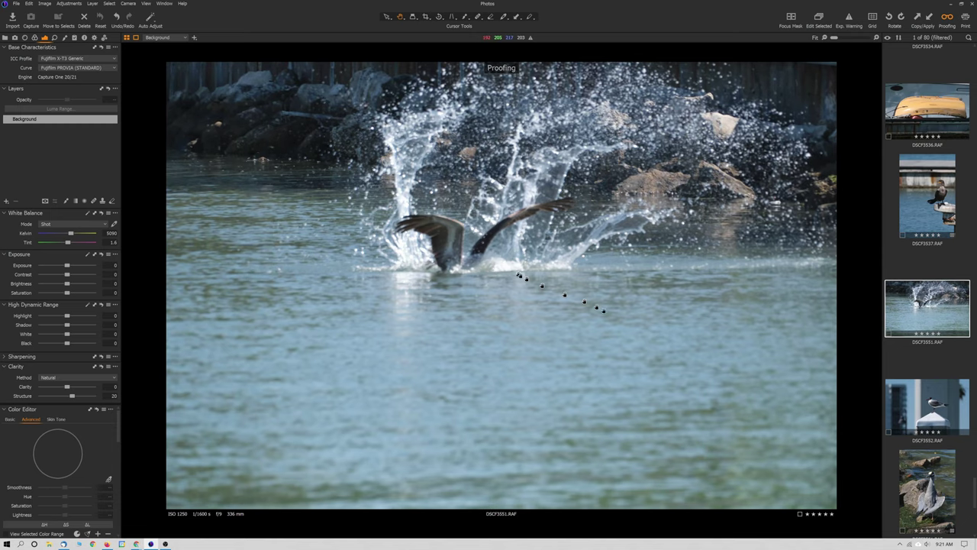
click(929, 410)
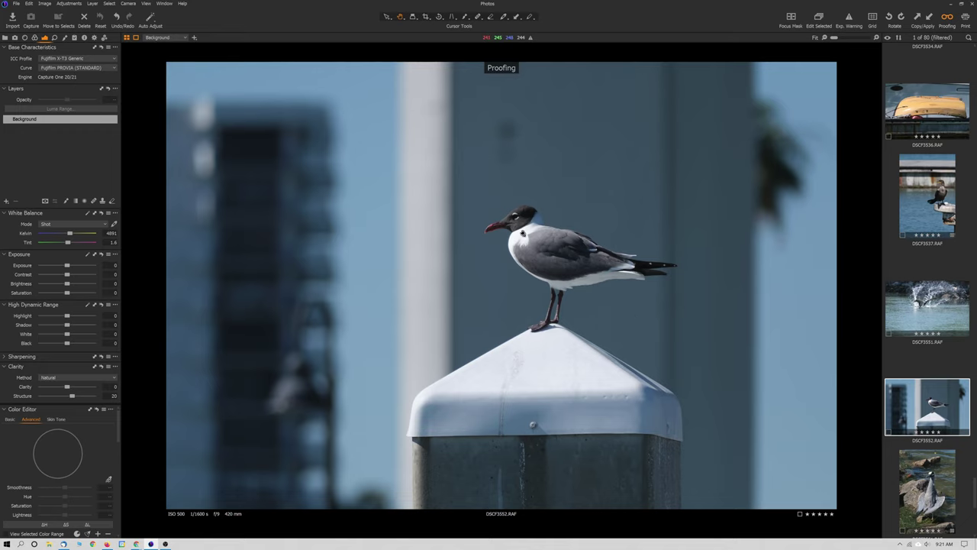
click(522, 233)
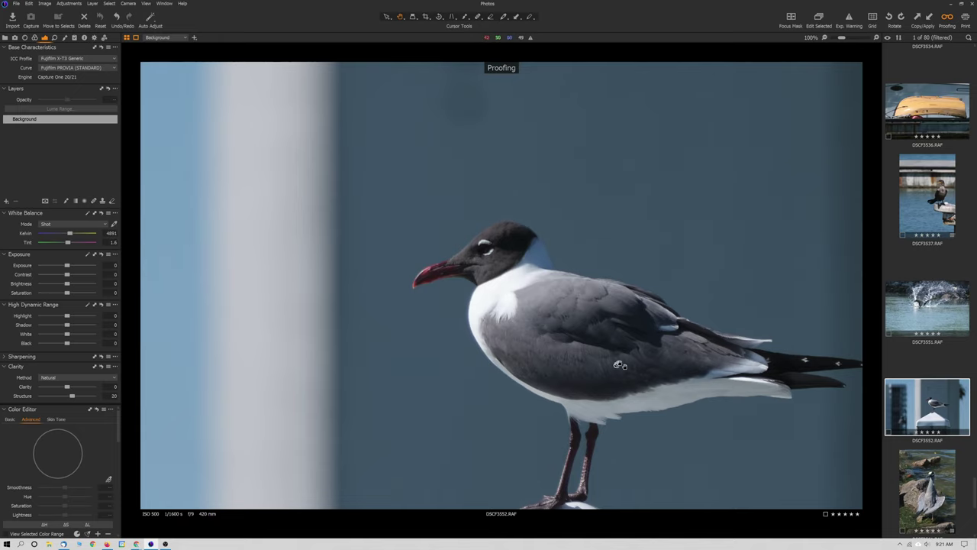
drag(620, 365, 513, 340)
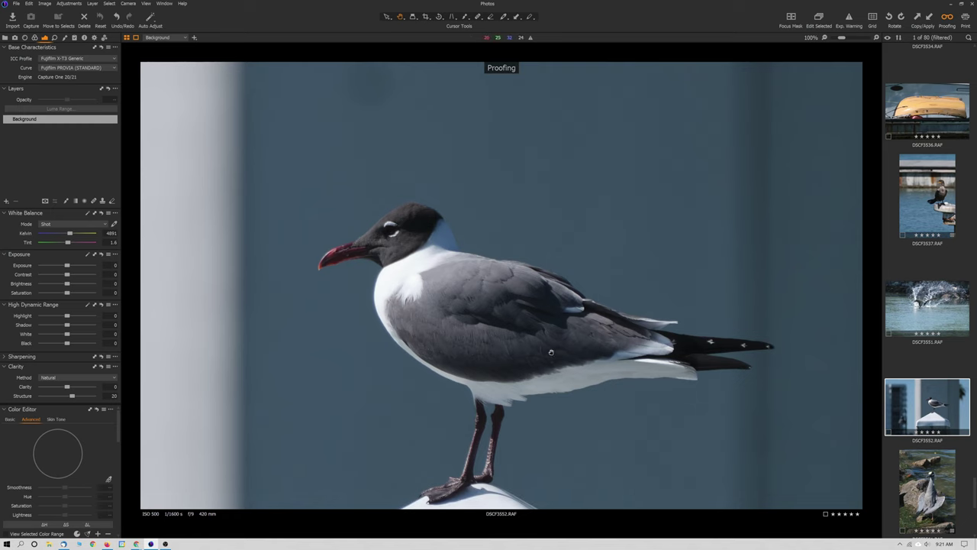
key(ctrl+0)
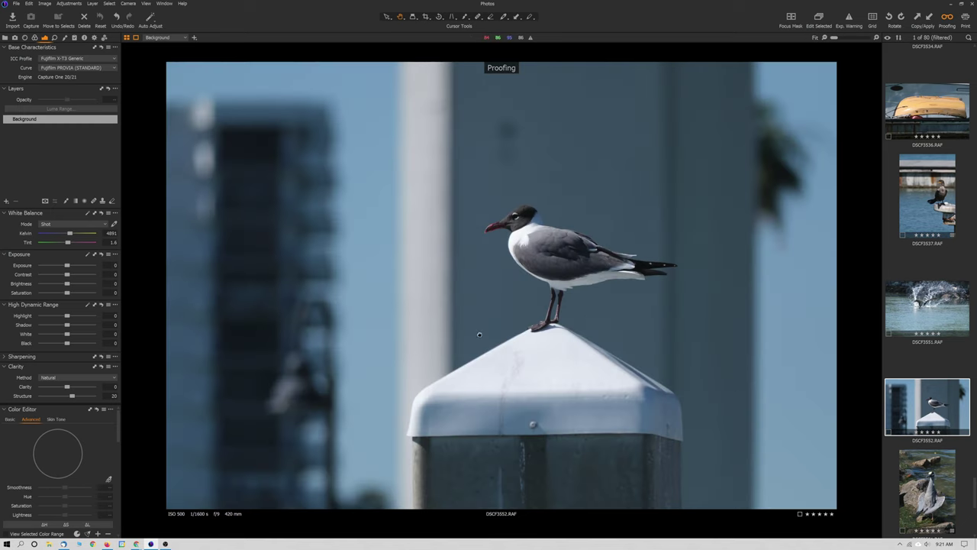
click(927, 456)
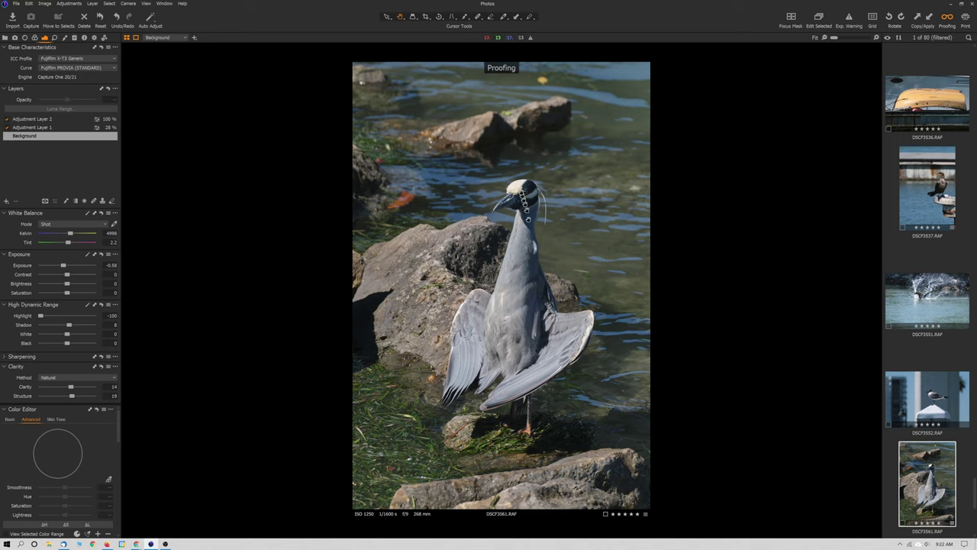
- Pan the heron's wings, neck and beak at 100%, then fit the whole photo
click(474, 336)
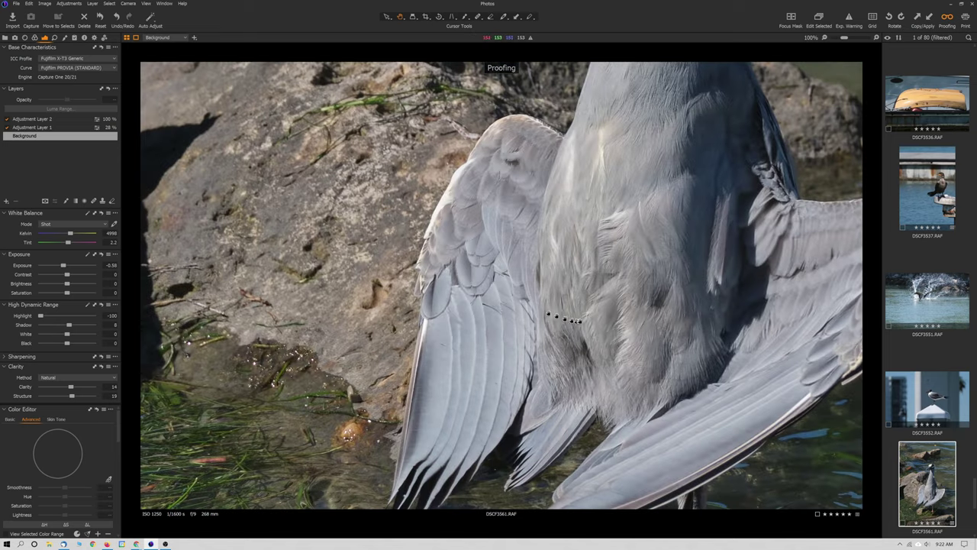
drag(593, 319, 494, 284)
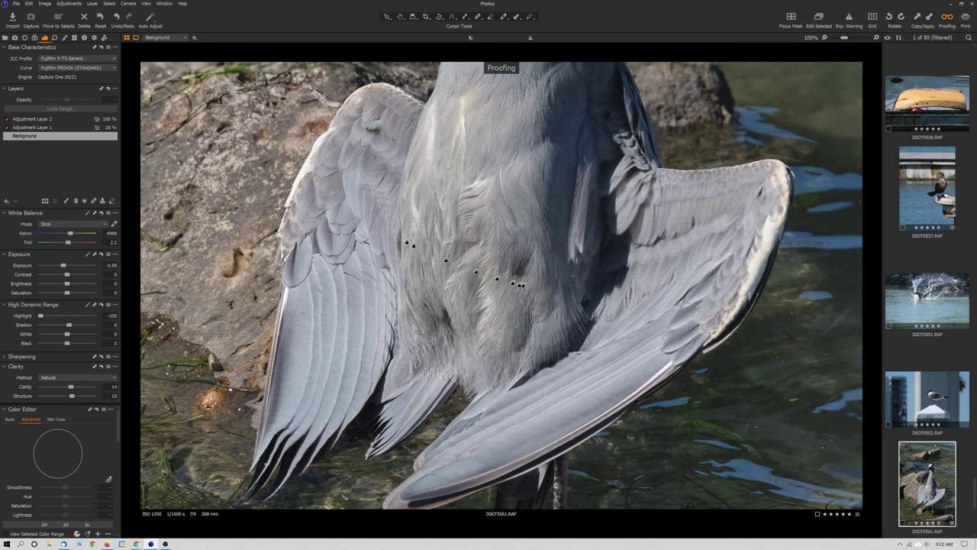
drag(693, 228, 651, 267)
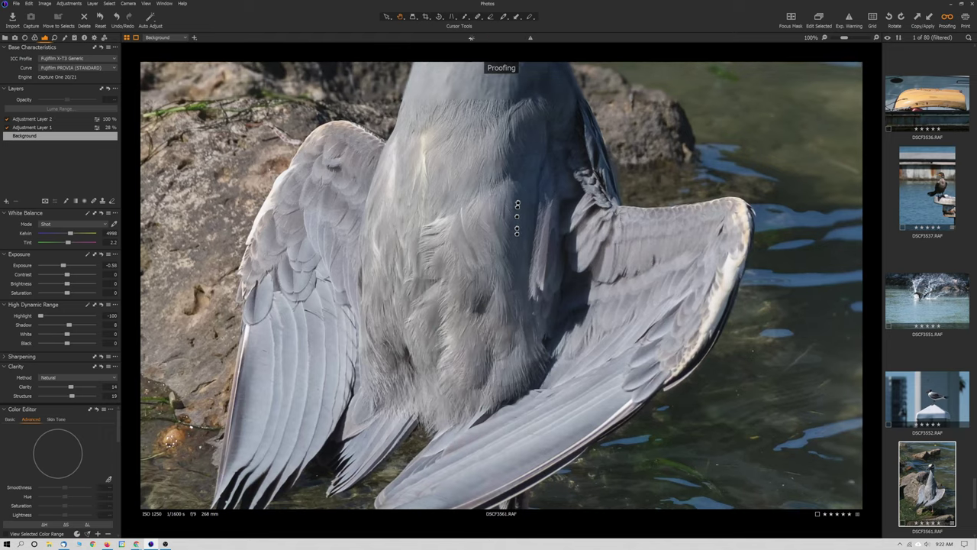
drag(532, 216, 516, 309)
drag(518, 242, 514, 347)
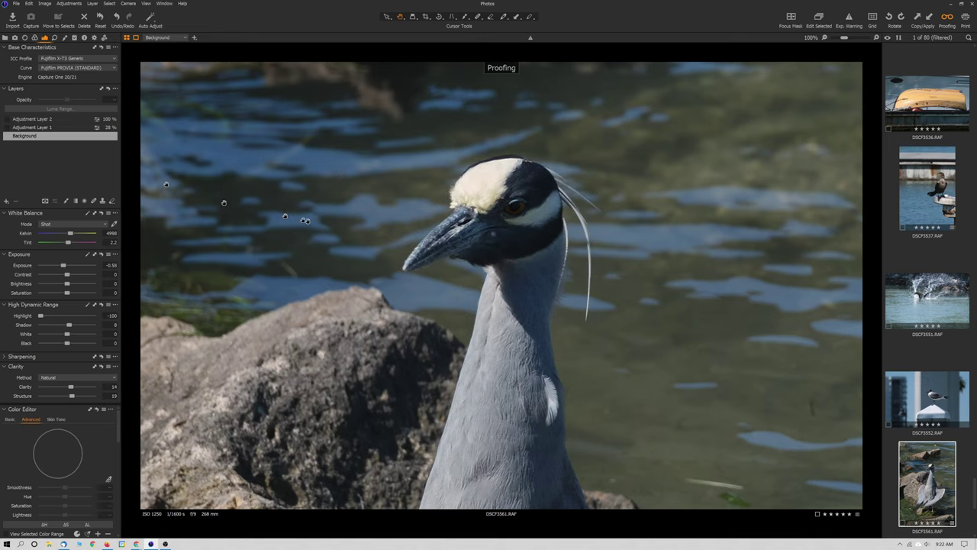
double_click(402, 256)
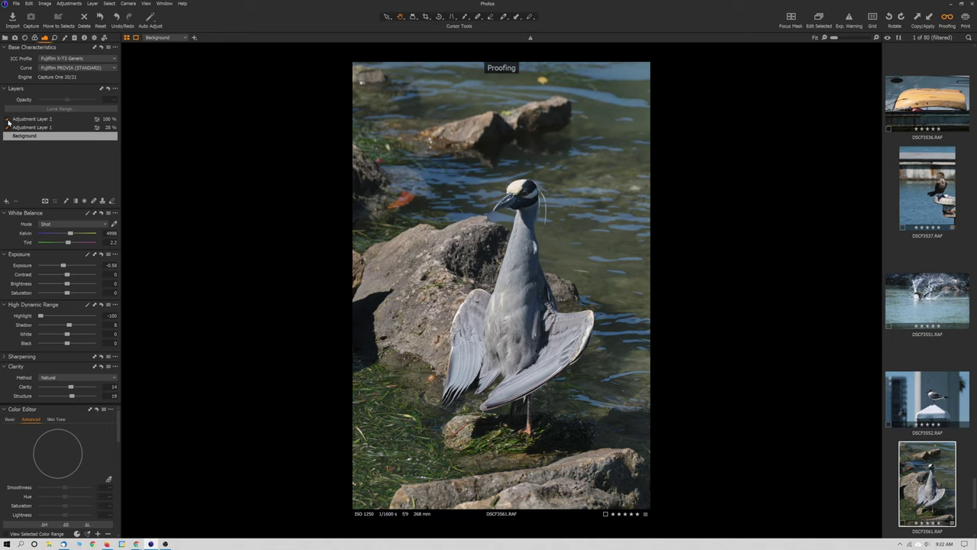
- Recheck the heron's head at 100%, zoom out, then open the anhinga photo DSCF3638
click(515, 203)
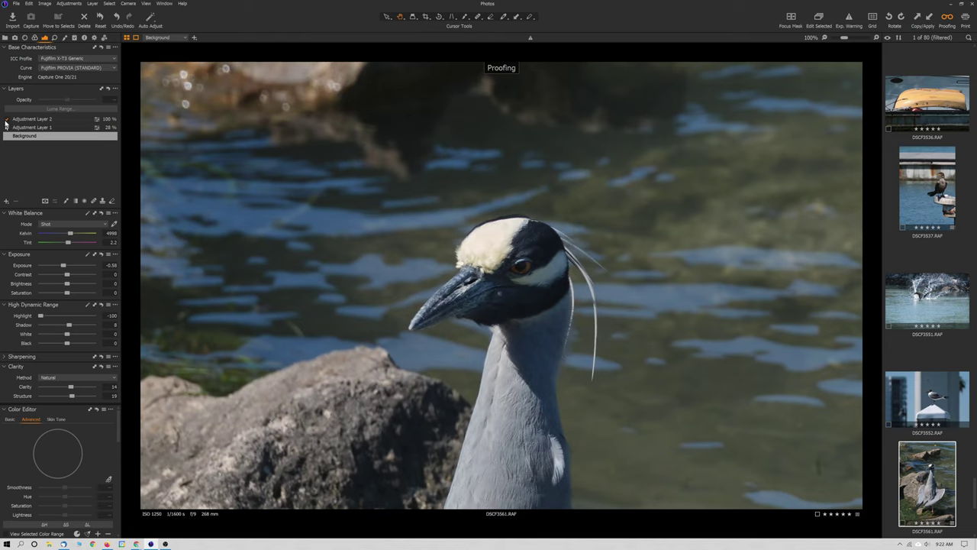
drag(477, 303, 450, 277)
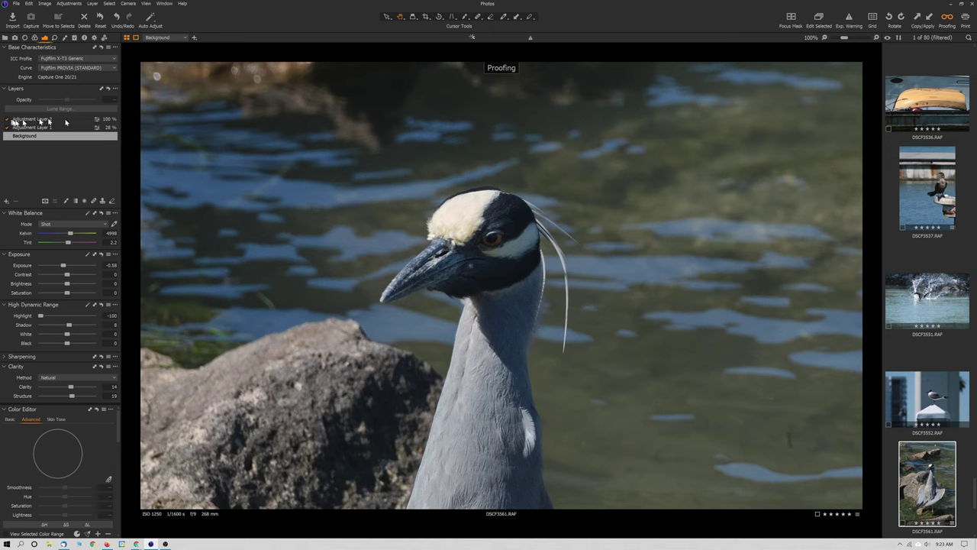
click(484, 272)
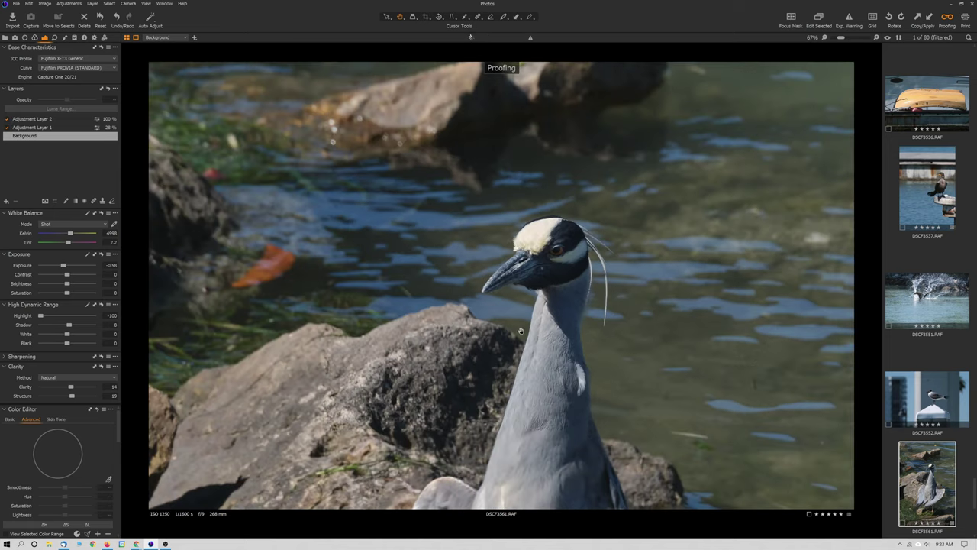
scroll(537, 343, down, 1)
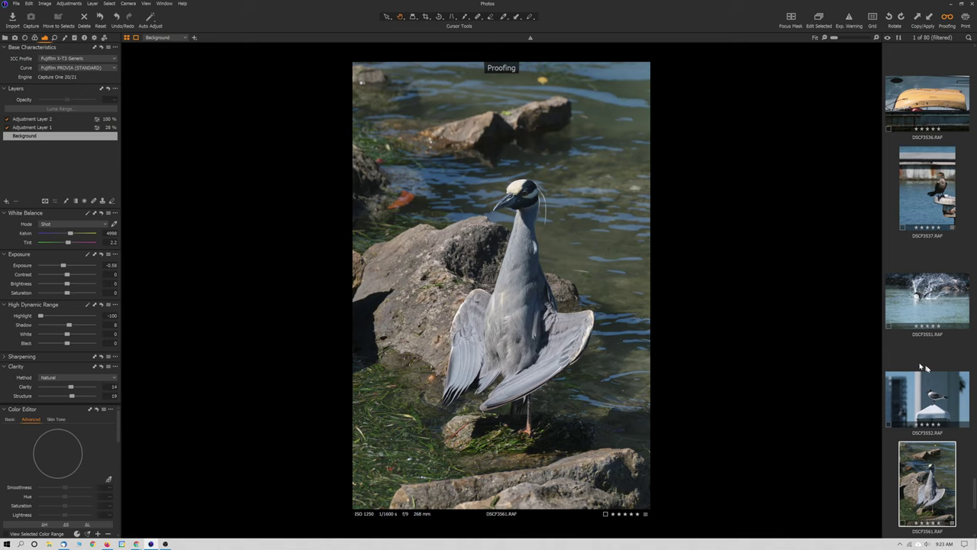
scroll(936, 421, down, 2)
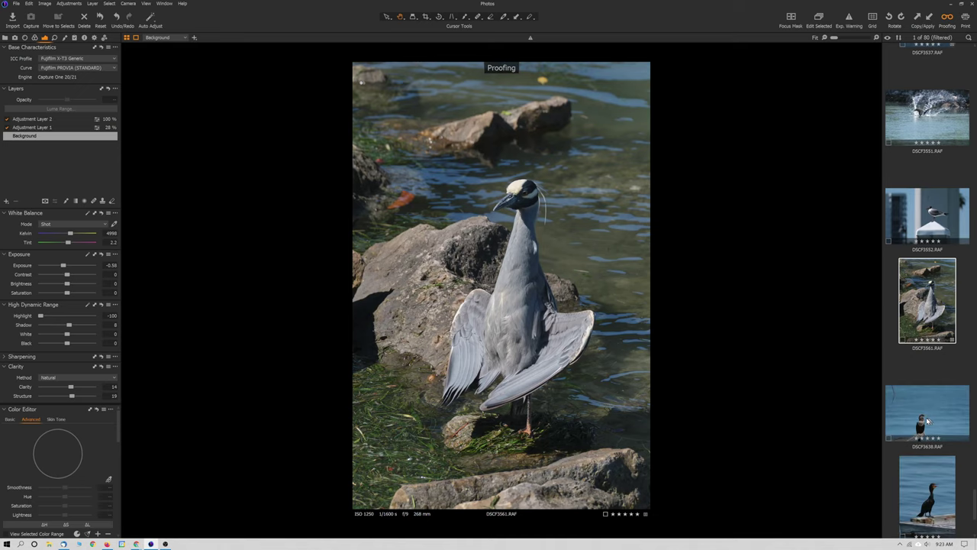
click(925, 416)
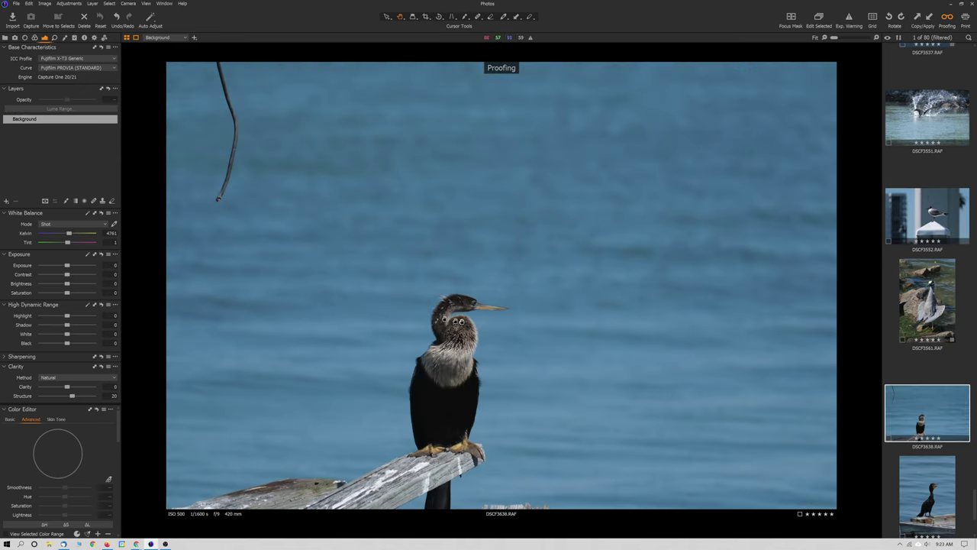
- Zoom DSCF3638 to 100% on the anhinga's neck and pick Draw Mask from the brush flyout
double_click(461, 330)
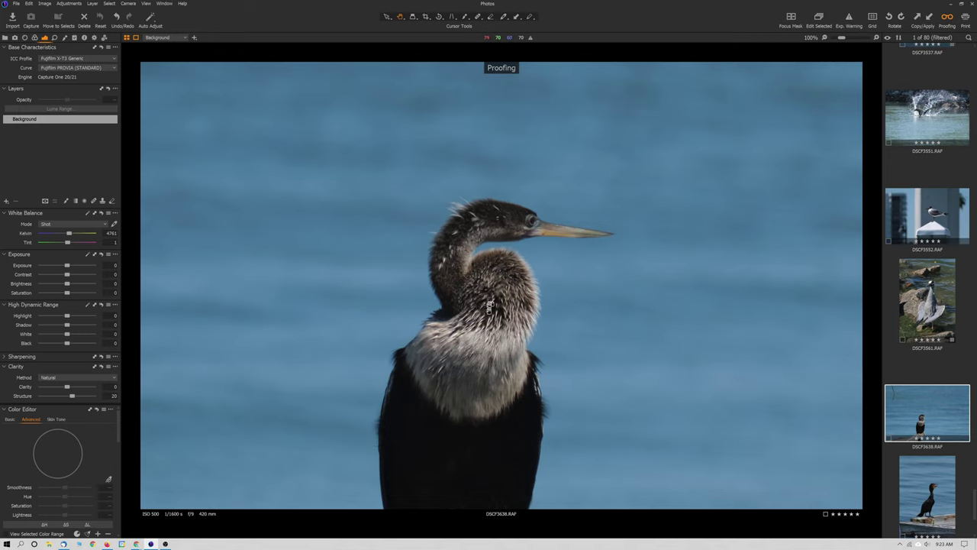
scroll(489, 307, down, 3)
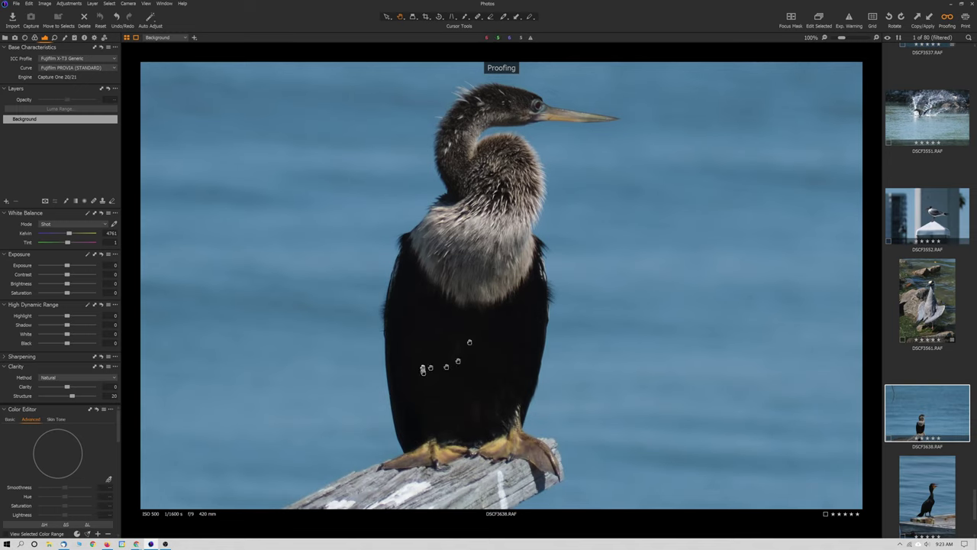
click(466, 18)
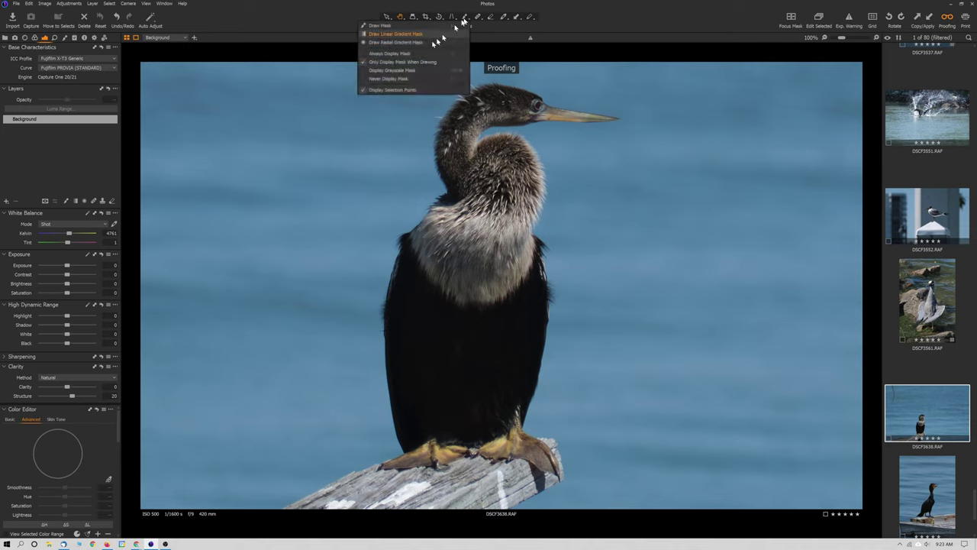
click(383, 29)
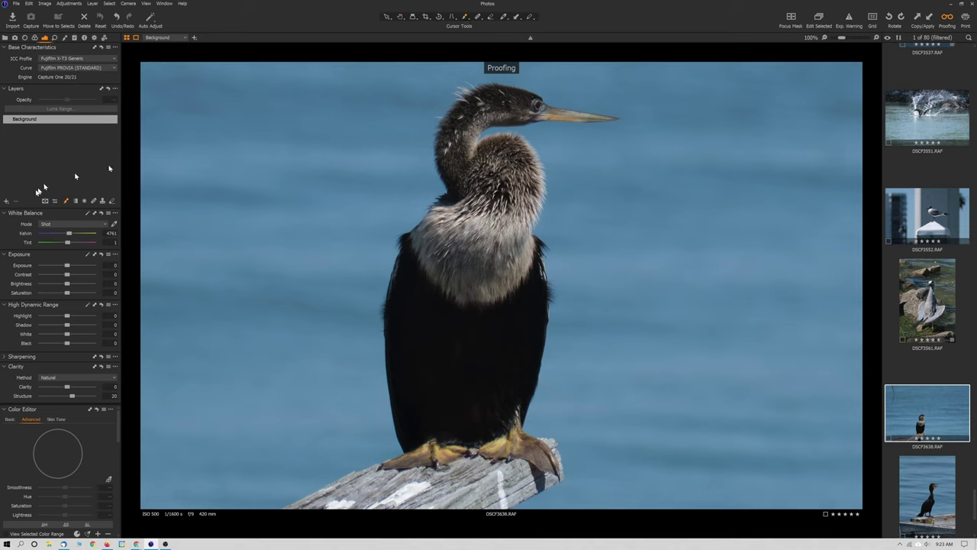
- Add an adjustment layer, set the brush to 109, paint the shoulder, and raise Shadow to 65
click(6, 201)
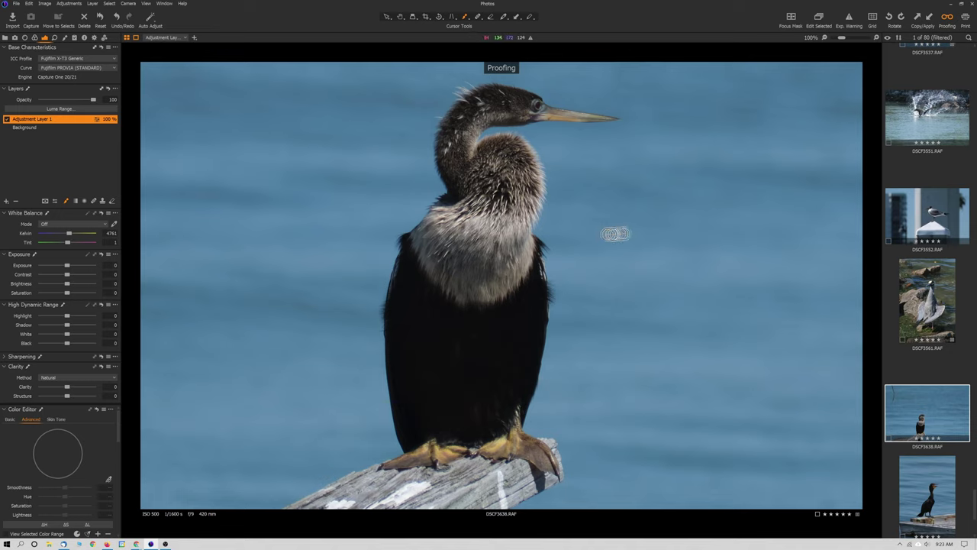
right_click(630, 234)
drag(629, 235, 633, 235)
mouse_move(404, 261)
mouse_down()
mouse_move(410, 275)
mouse_move(478, 305)
mouse_move(526, 280)
mouse_move(514, 399)
mouse_move(413, 427)
mouse_move(401, 384)
mouse_move(401, 290)
mouse_move(421, 393)
mouse_move(465, 397)
mouse_move(511, 341)
mouse_move(430, 331)
mouse_move(502, 305)
mouse_move(489, 391)
mouse_move(463, 381)
mouse_move(452, 408)
mouse_move(517, 380)
mouse_move(527, 279)
mouse_move(530, 305)
mouse_move(475, 415)
mouse_up()
drag(70, 326, 78, 327)
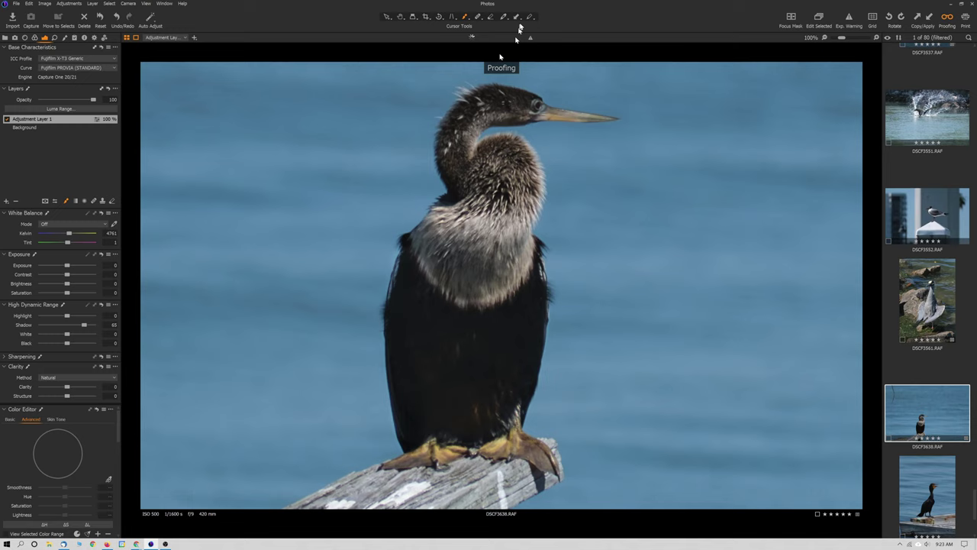
- Extend the mask over the anhinga's dark body, toggle the overlay with M, and fit the photo
click(491, 17)
click(403, 261)
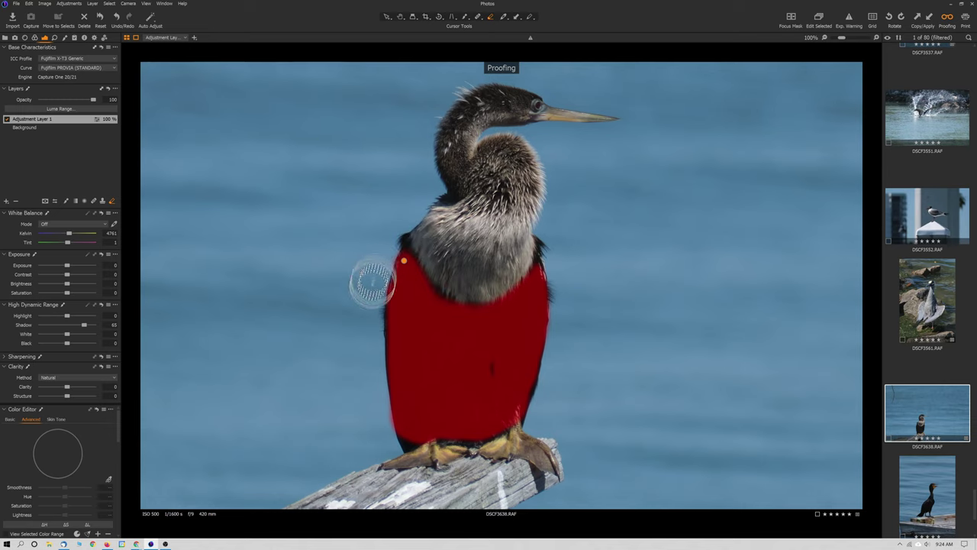
key(m)
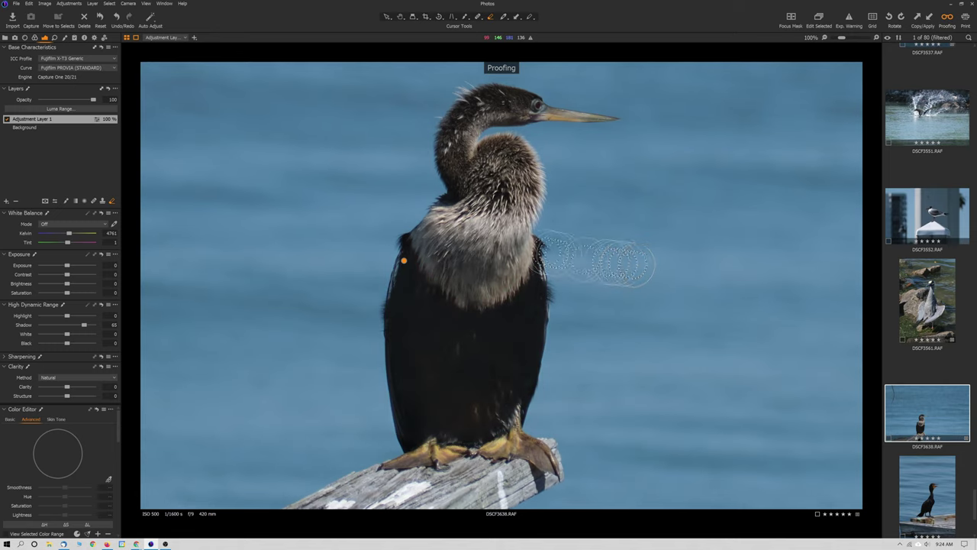
key(m)
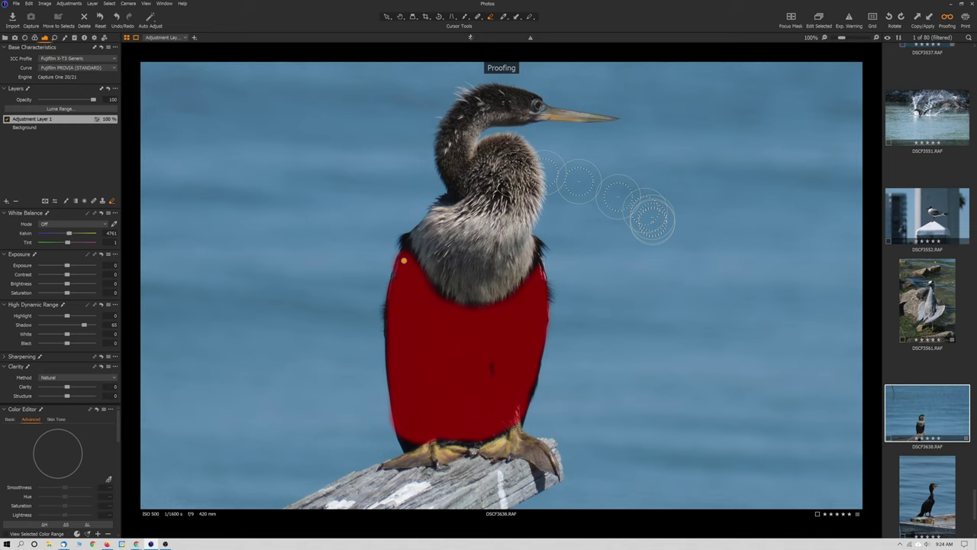
key(m)
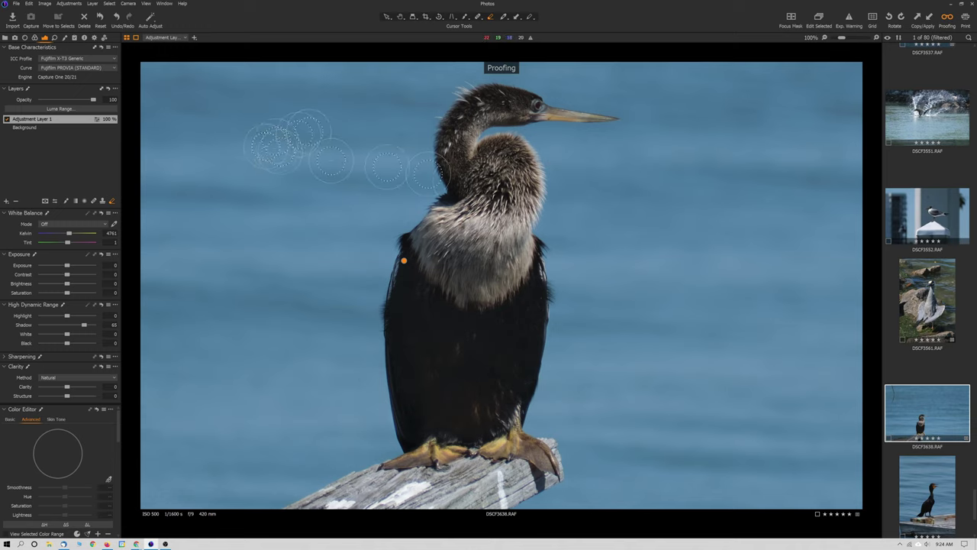
click(400, 16)
double_click(467, 340)
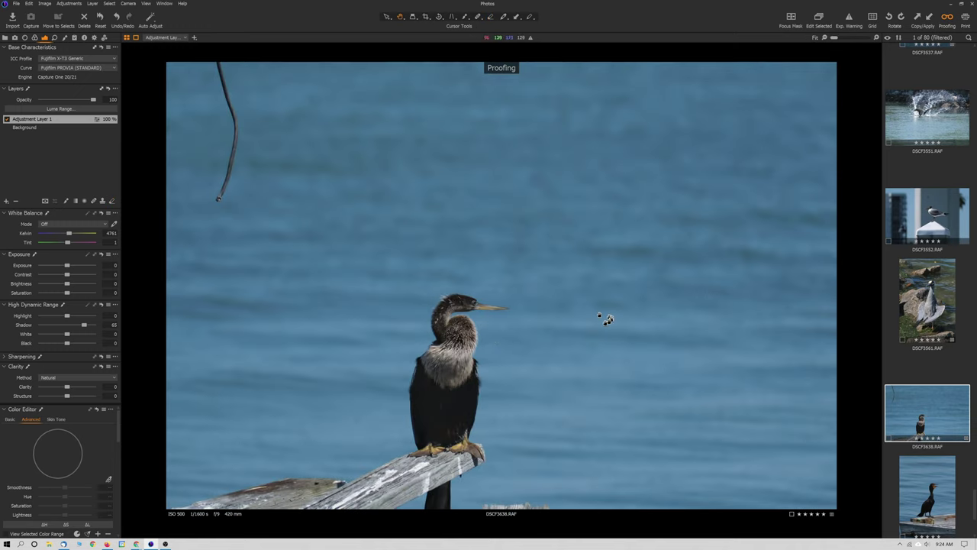
scroll(907, 367, down, 3)
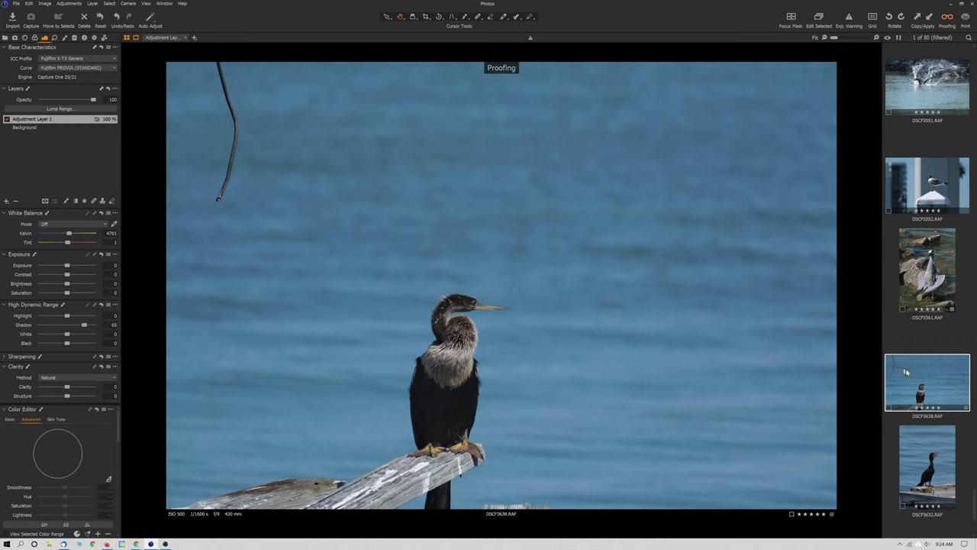
- Open DSCF3632, zoom to 100% on the cormorant's head, and set High Dynamic Range Shadow to 15
click(915, 376)
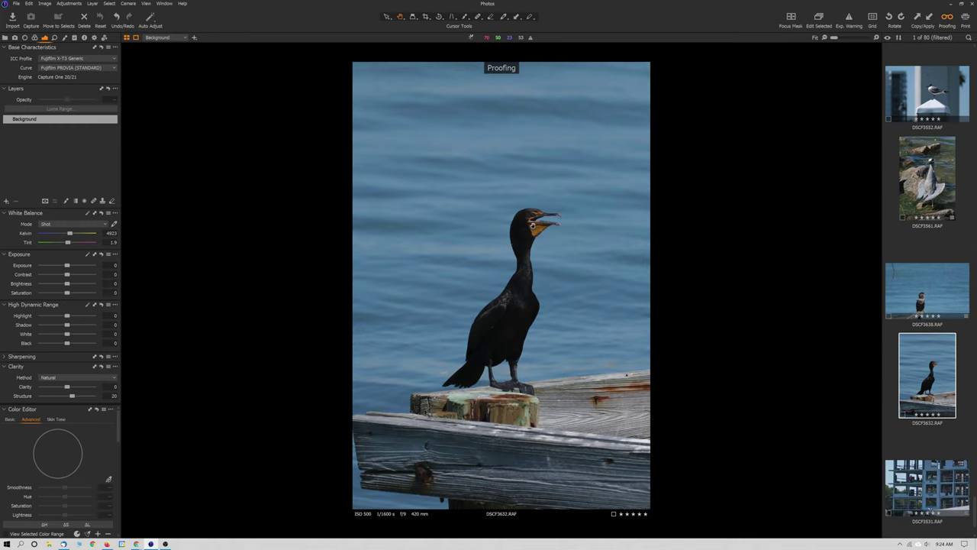
click(532, 225)
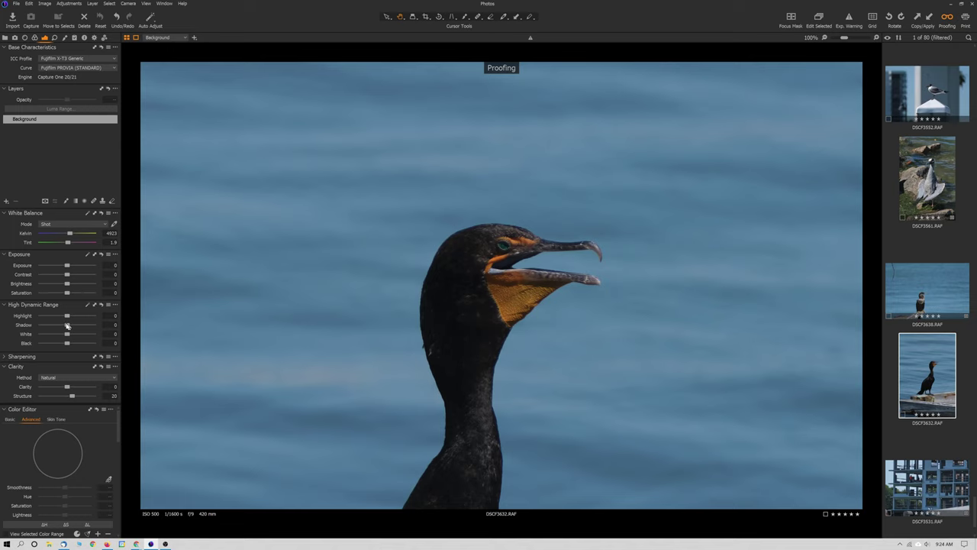
drag(67, 324, 74, 327)
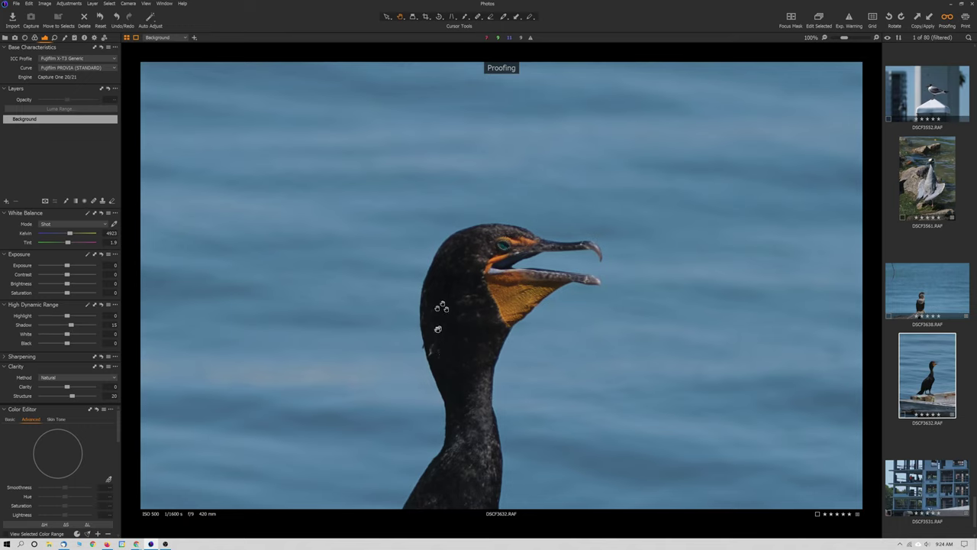
click(462, 348)
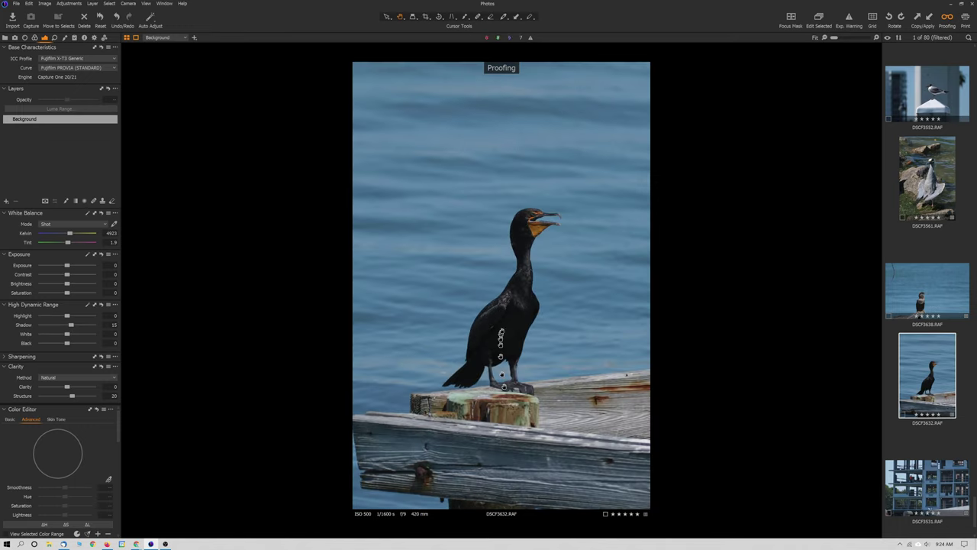
- Recheck the cormorant's head at 67% and 100%, fit, then open building photo DSCF3531
click(504, 275)
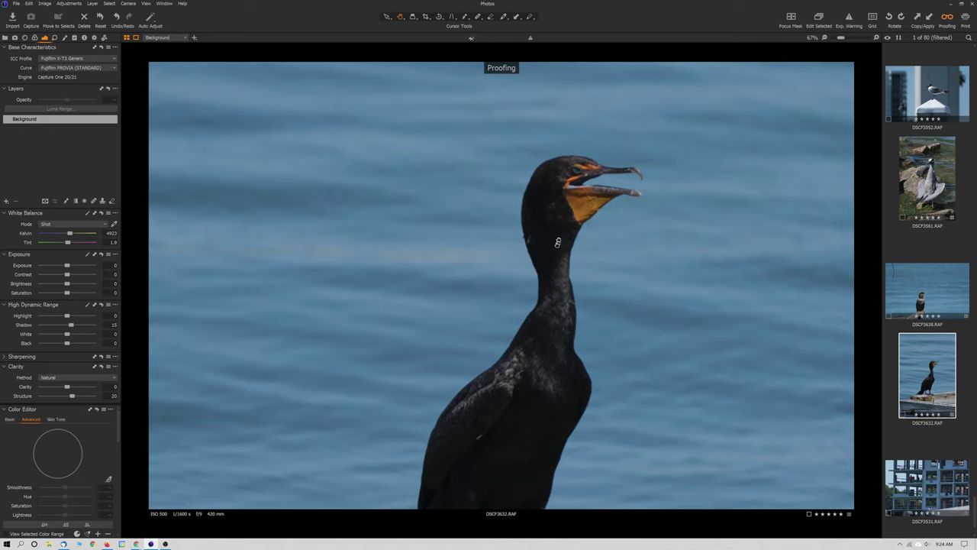
drag(580, 233, 517, 324)
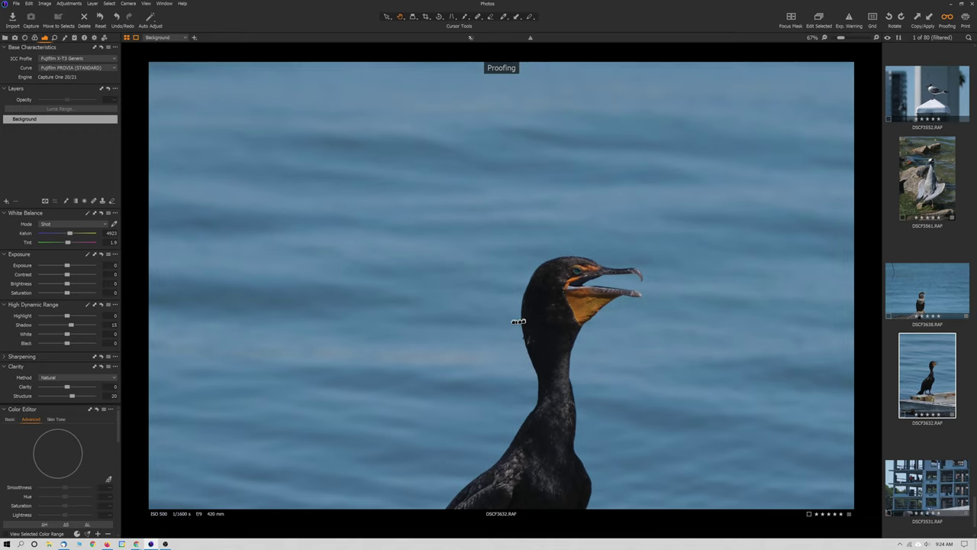
click(584, 316)
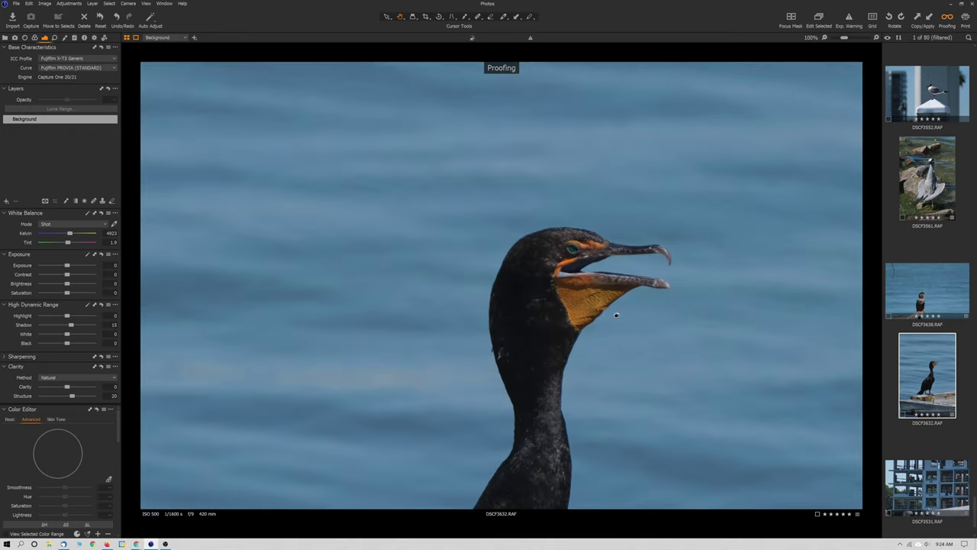
drag(615, 319, 511, 307)
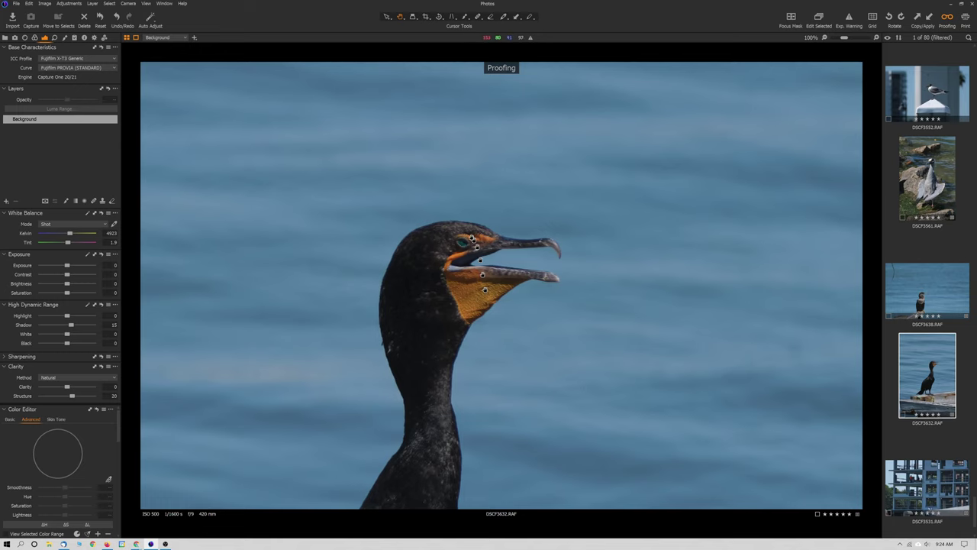
click(474, 298)
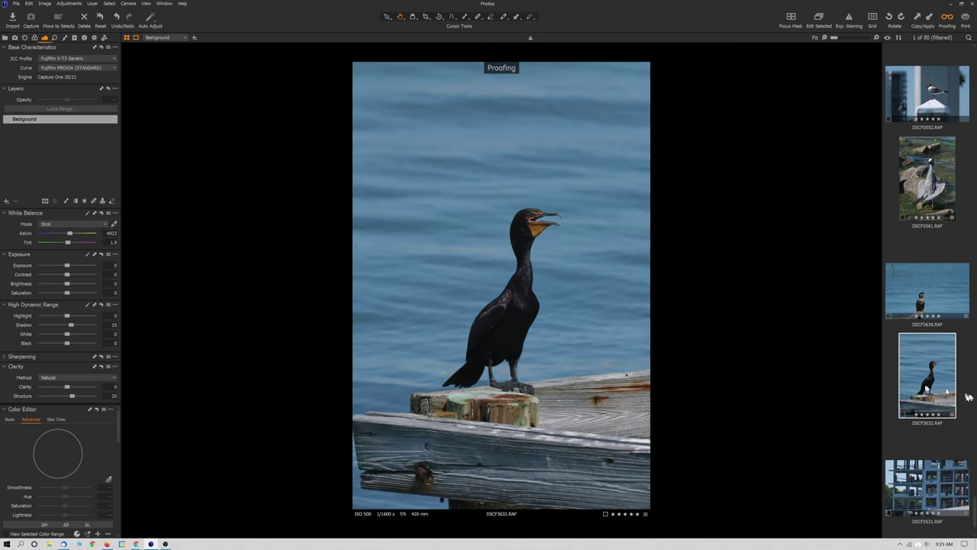
scroll(932, 393, down, 3)
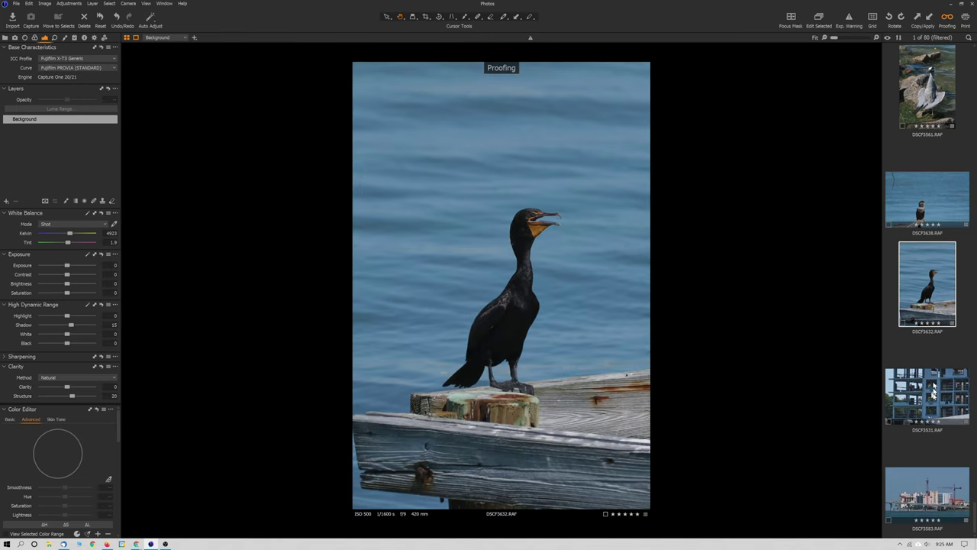
click(933, 391)
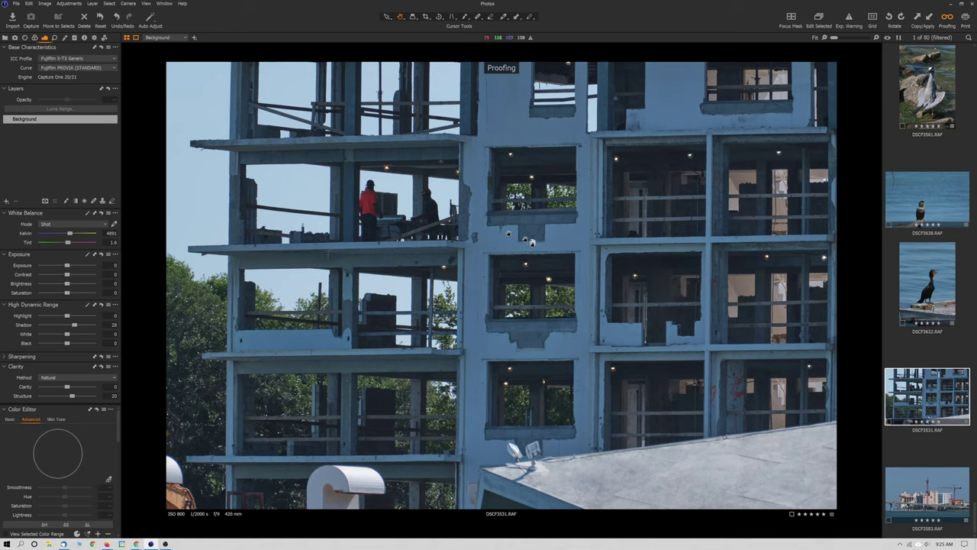
- Zoom to 100% on the red-shirted worker and pan from the two workers to the lower floors
double_click(431, 207)
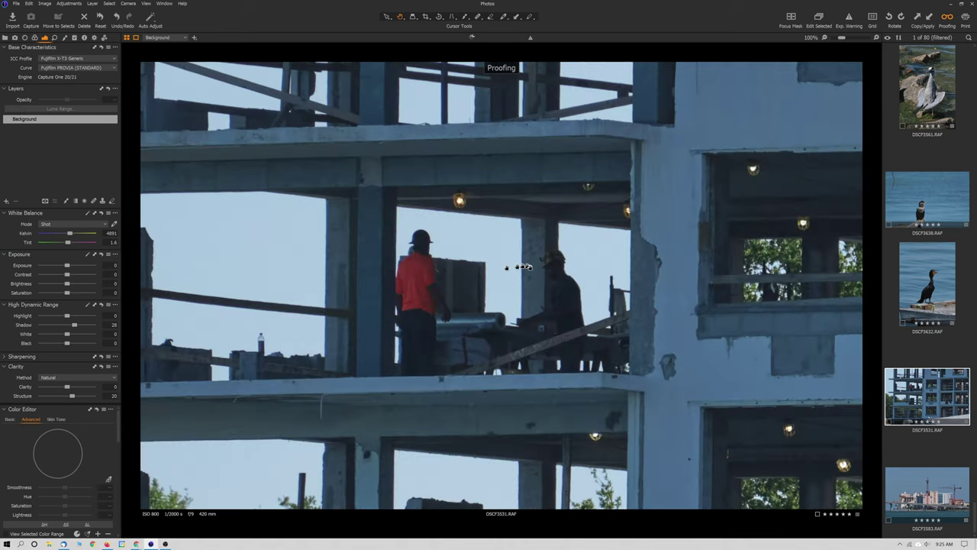
drag(579, 282, 432, 237)
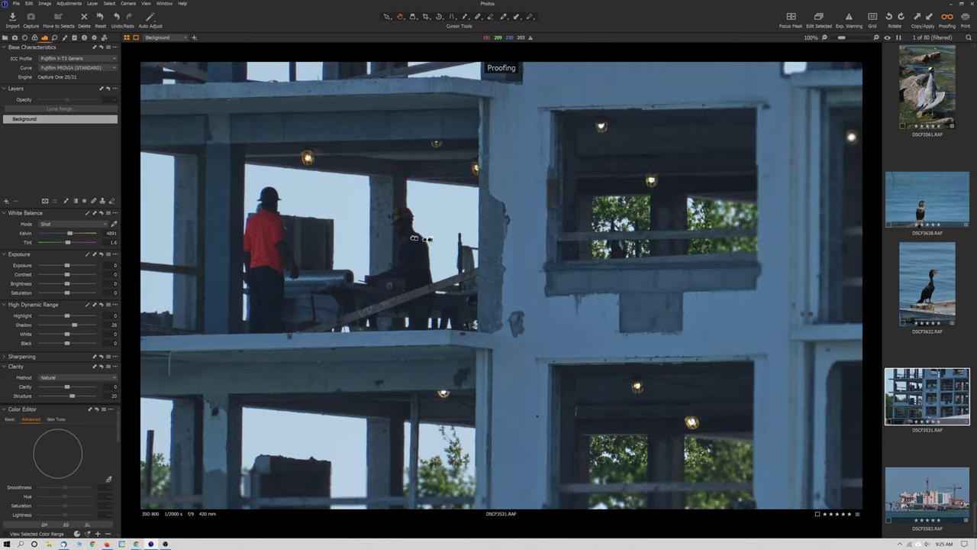
drag(311, 165, 275, 159)
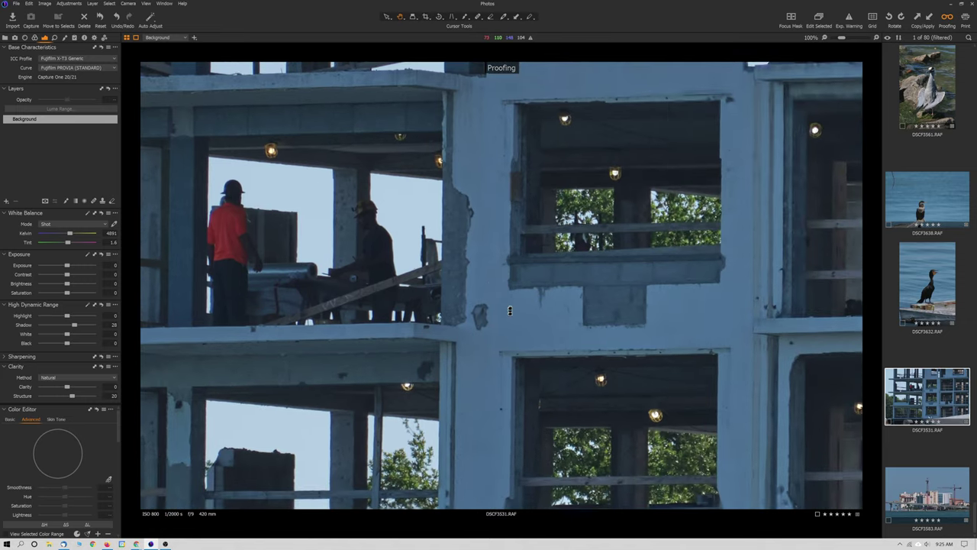
drag(466, 393, 425, 284)
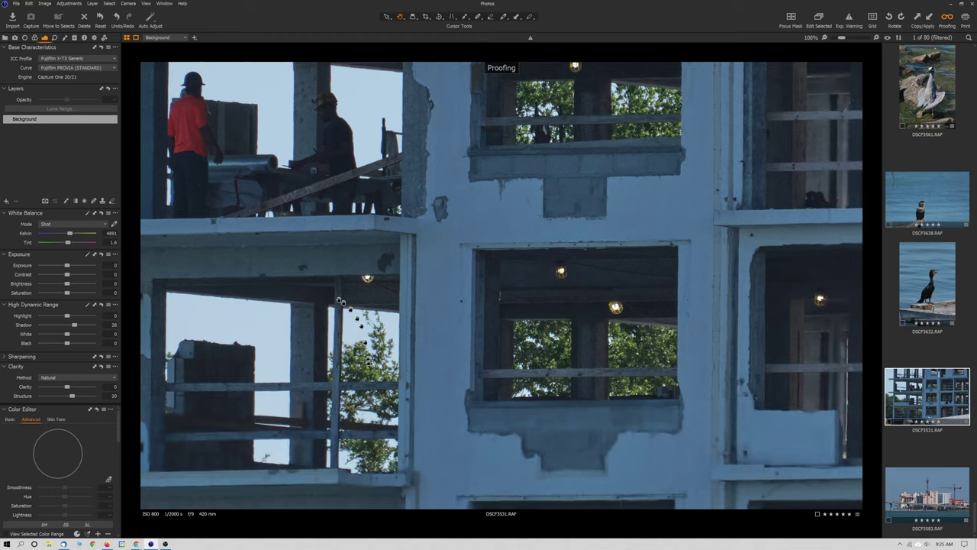
drag(341, 298, 331, 142)
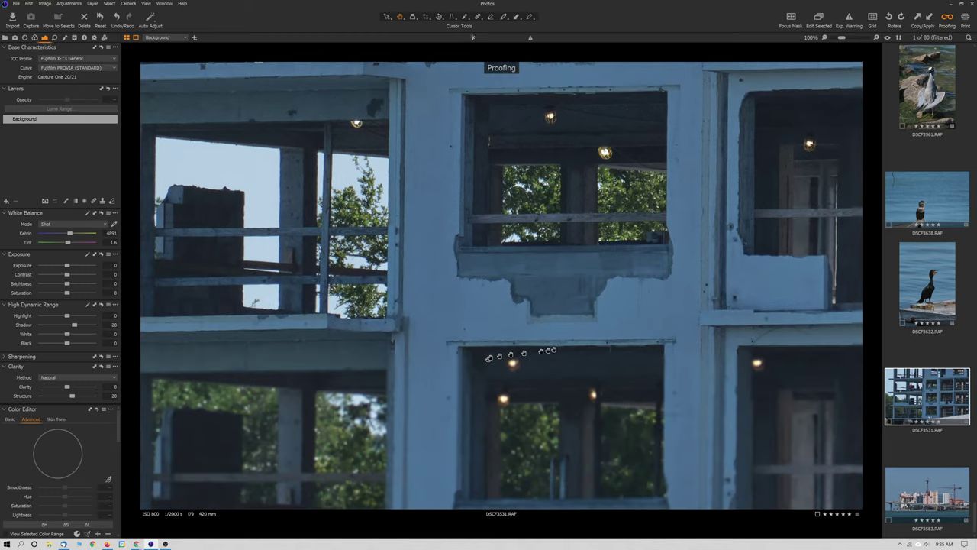
- Survey other facade sections, return to the workers, then fit the whole image with Ctrl+0
drag(552, 348, 552, 255)
drag(594, 305, 382, 312)
drag(504, 227, 484, 371)
drag(461, 274, 560, 398)
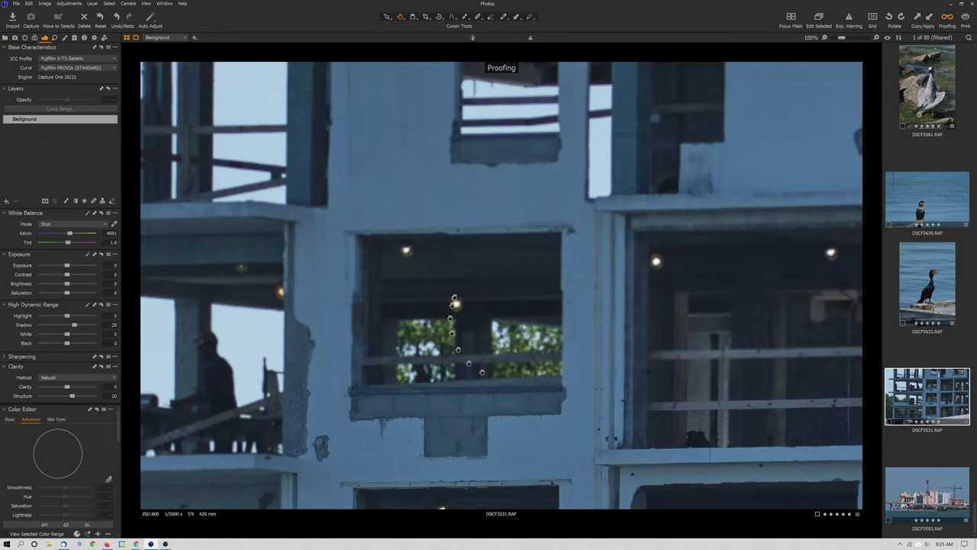
drag(453, 300, 618, 306)
drag(321, 309, 445, 310)
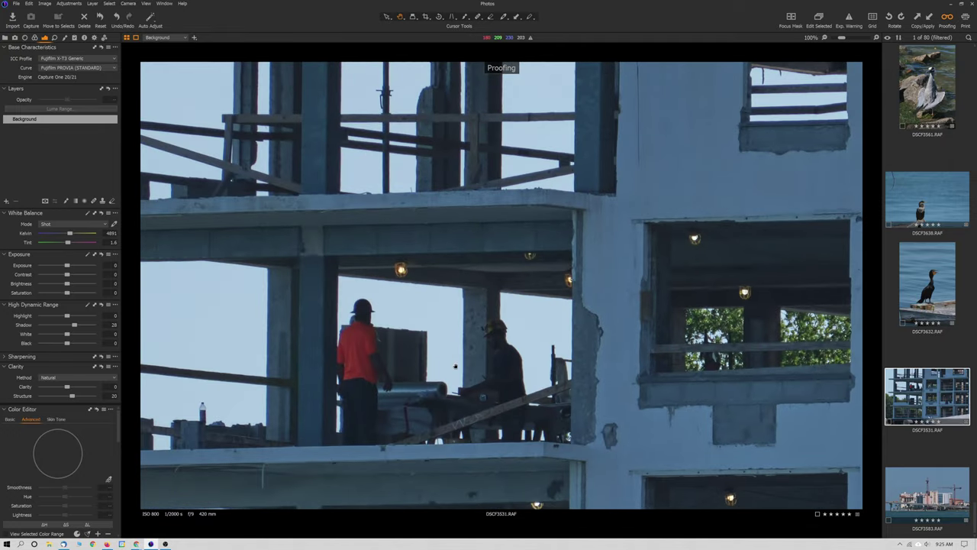
key(ctrl+0)
- Advance to DSCF3583 and inspect the right crane's detail at 100%
key(Right)
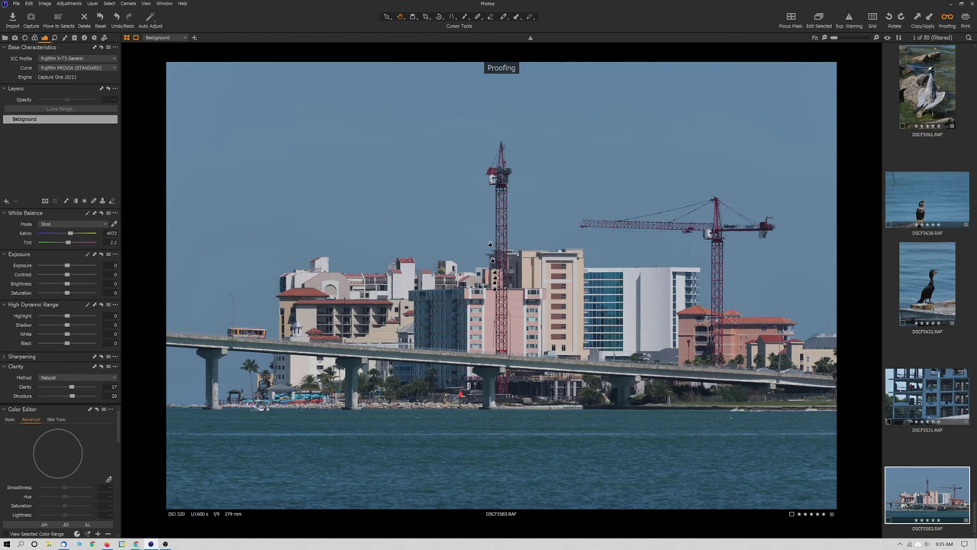
click(712, 243)
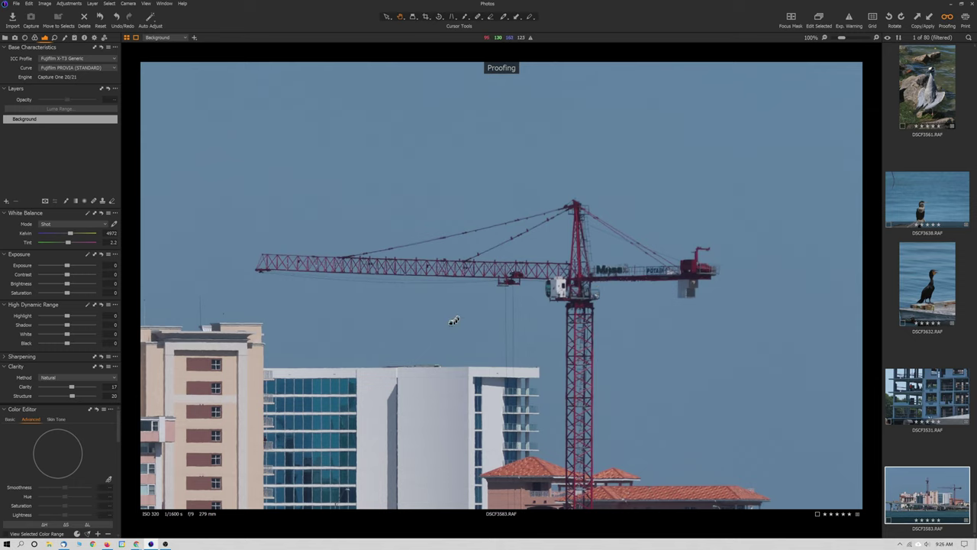
drag(442, 327, 506, 238)
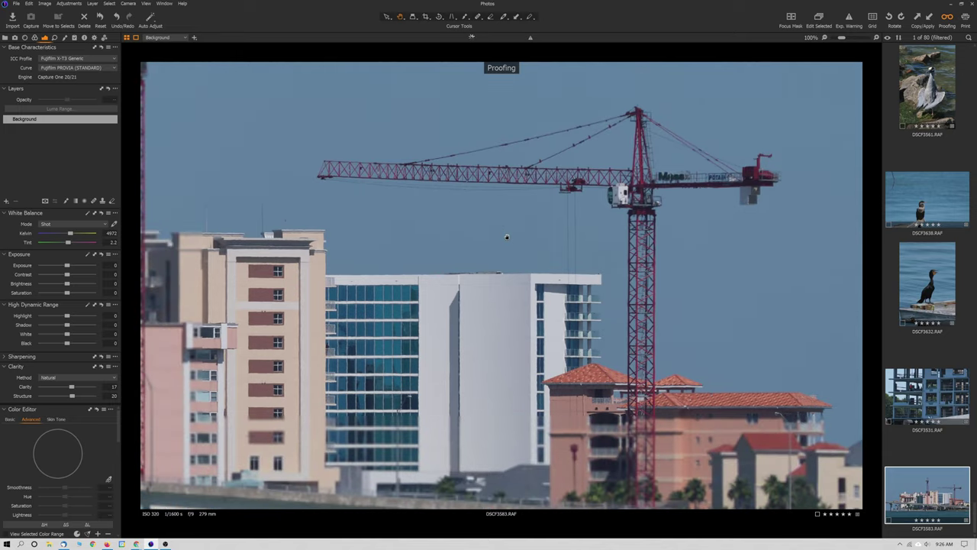
scroll(508, 237, left, 5)
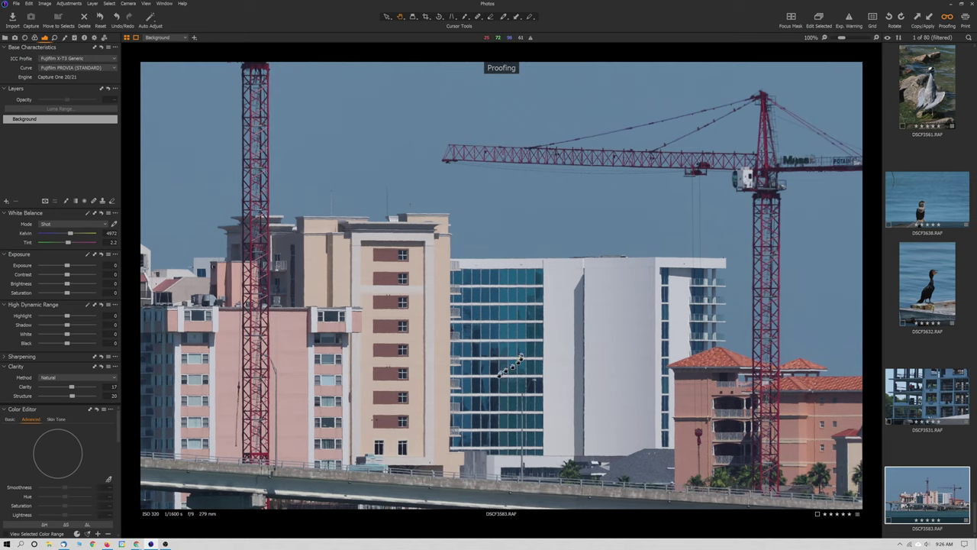
scroll(489, 426, left, 1)
- Pan up along the glass building, then view a crane top at 100%
drag(489, 426, 370, 347)
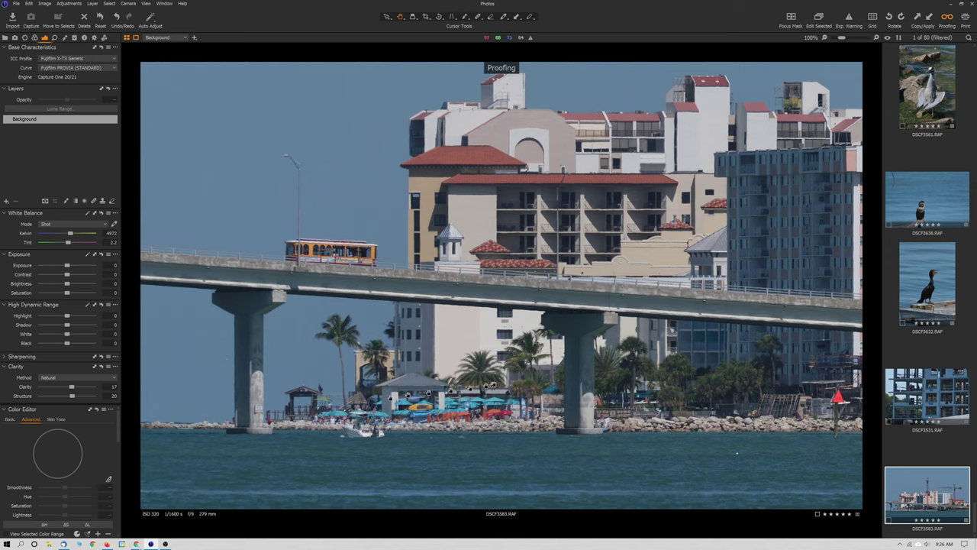
scroll(498, 386, down, 1)
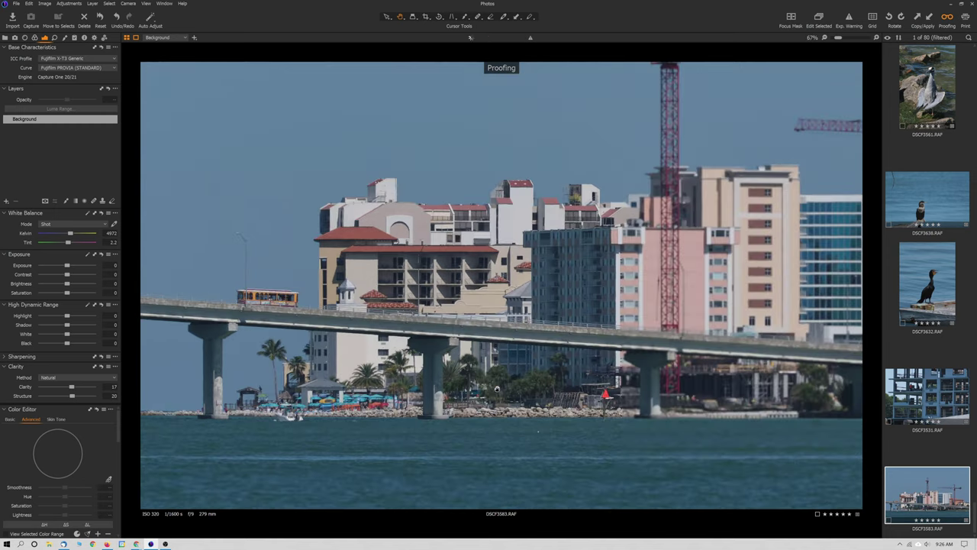
scroll(544, 343, down, 3)
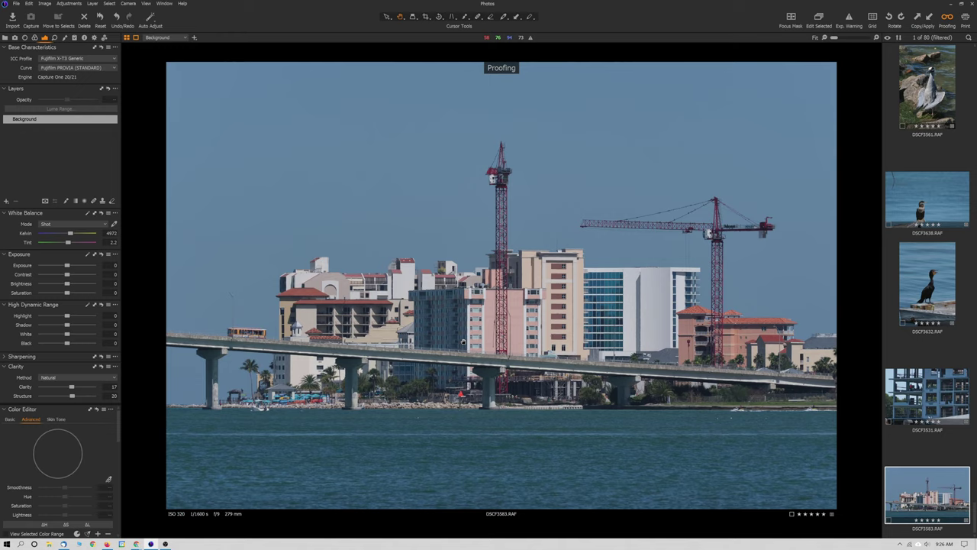
click(497, 181)
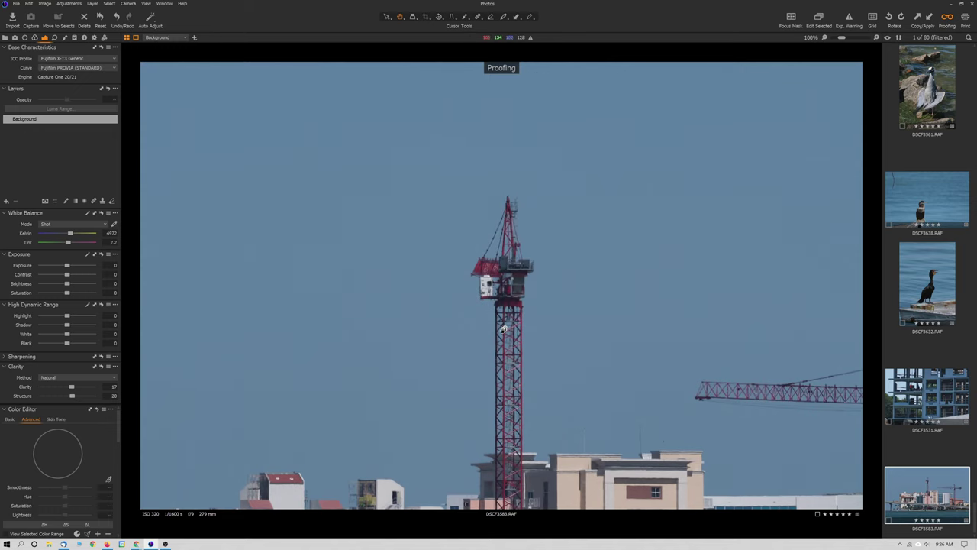
- Switch DSCF3583 from 100% to Fit to see both cranes and the bridge
click(501, 332)
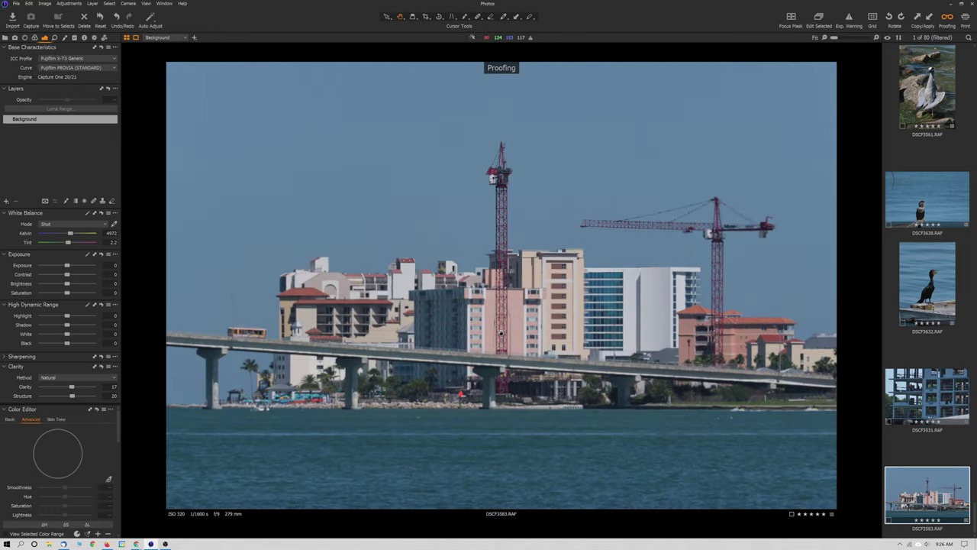